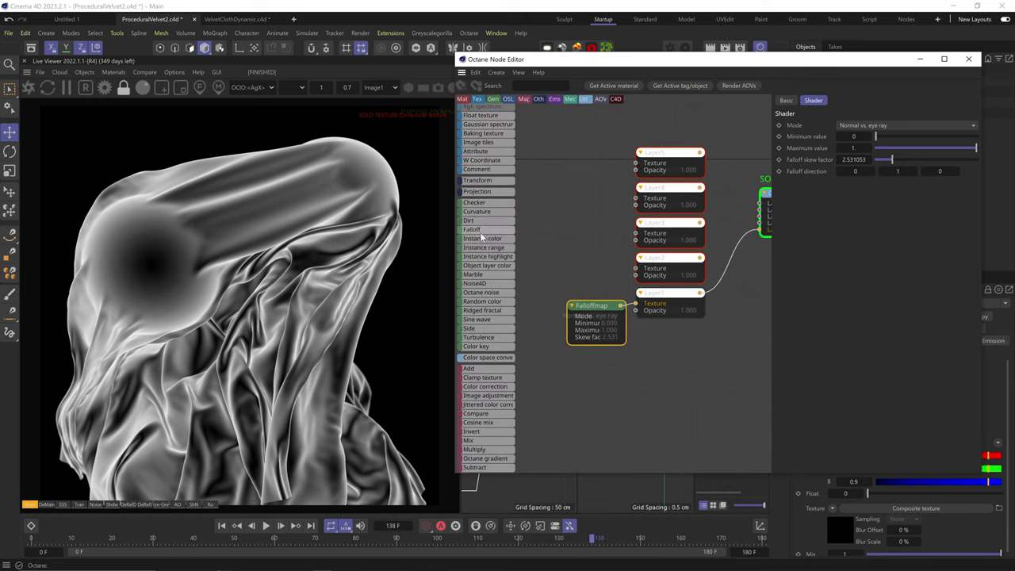
Step: Add a Marble texture to the node graph and move Layer1 and the Falloffmap node down to make room
{"action": "left_click_drag", "start_coordinate": [555, 234], "coordinate": [536, 223]}
{"action": "left_click_drag", "start_coordinate": [691, 324], "coordinate": [615, 372]}
{"action": "left_click_drag", "start_coordinate": [527, 220], "coordinate": [549, 237]}
{"action": "left_click_drag", "start_coordinate": [603, 370], "coordinate": [546, 376]}
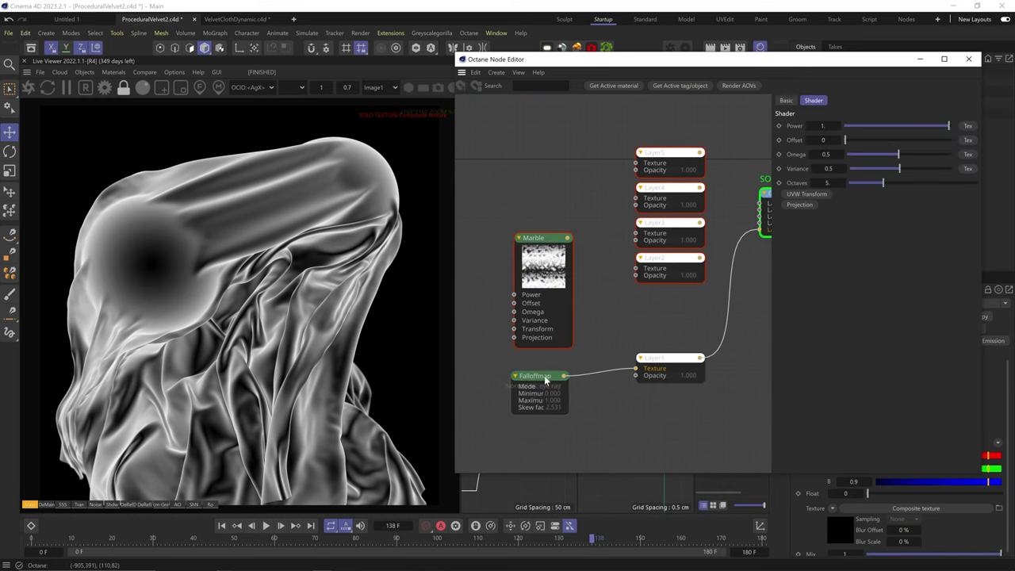
Step: Connect the Marble texture to Layer2 and link Layer2 into the composite texture
{"action": "left_click_drag", "start_coordinate": [567, 238], "coordinate": [636, 270]}
{"action": "middle_click_drag", "start_coordinate": [660, 127], "coordinate": [598, 183]}
{"action": "left_click_drag", "start_coordinate": [597, 184], "coordinate": [622, 290]}
{"action": "left_click_drag", "start_coordinate": [609, 280], "coordinate": [608, 236]}
{"action": "left_click_drag", "start_coordinate": [601, 316], "coordinate": [598, 285]}
{"action": "middle_click_drag", "start_coordinate": [544, 317], "coordinate": [673, 284]}
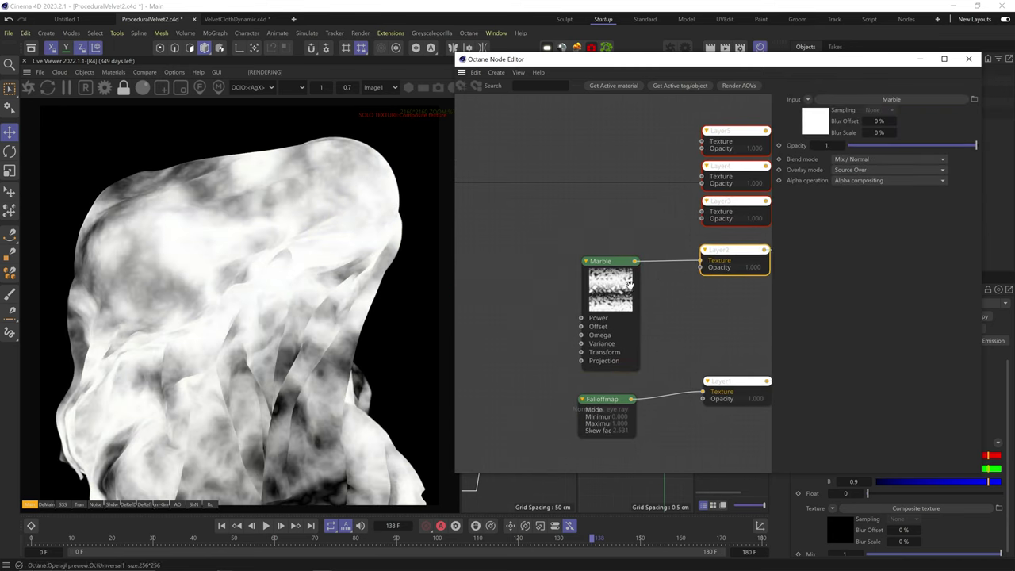
Step: Add a UVW transform to the Marble texture and scale it uniformly to 0.002379
{"action": "double_click", "coordinate": [583, 353]}
{"action": "left_click", "coordinate": [533, 352]}
{"action": "left_click_drag", "start_coordinate": [912, 227], "coordinate": [855, 241]}
Step: Switch to the Macro camera, frame Plane.2 up close and pick the focus point on the cloth in the render
{"action": "left_click_drag", "start_coordinate": [825, 60], "coordinate": [832, 211]}
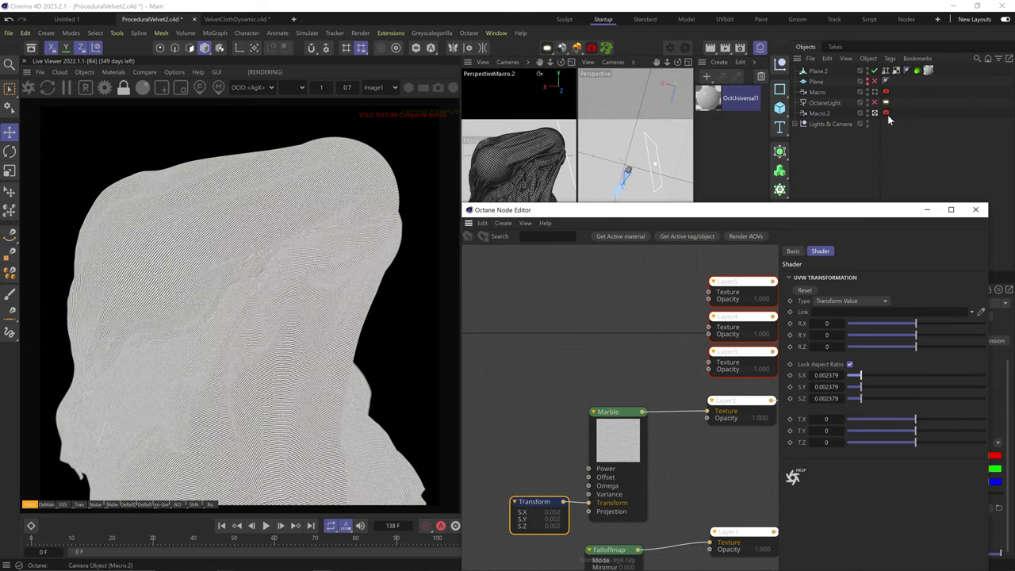
{"action": "left_click", "coordinate": [875, 92]}
{"action": "left_click_drag", "start_coordinate": [561, 209], "coordinate": [561, 313]}
{"action": "left_click", "coordinate": [818, 71]}
{"action": "key", "text": "s"}
{"action": "left_click_drag", "start_coordinate": [521, 165], "coordinate": [540, 190]}
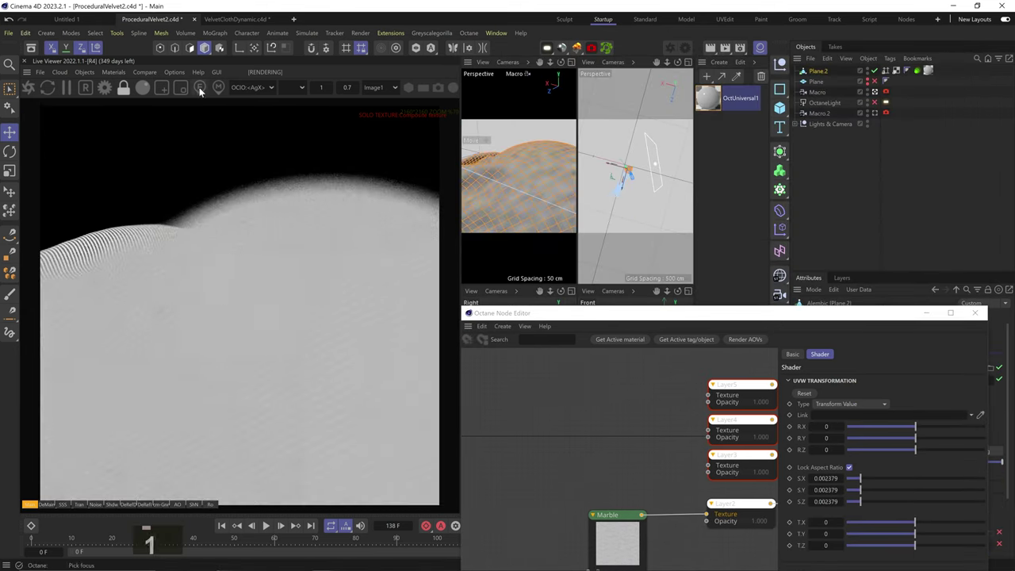
{"action": "left_click", "coordinate": [200, 88]}
{"action": "left_click", "coordinate": [207, 349]}
Step: Try the Translucent / Soft light, Blend / Add and Photometric / Lighten blend modes on Layer2
{"action": "left_click_drag", "start_coordinate": [603, 314], "coordinate": [608, 67]}
{"action": "middle_click_drag", "start_coordinate": [685, 321], "coordinate": [649, 335]}
{"action": "left_click", "coordinate": [584, 423]}
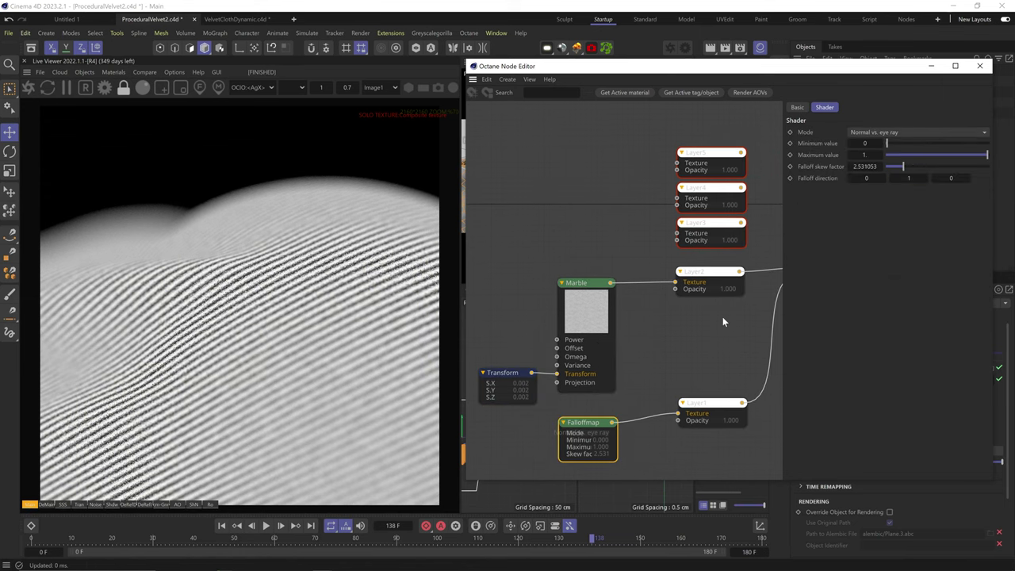
{"action": "middle_click_drag", "start_coordinate": [723, 316], "coordinate": [636, 358]}
{"action": "left_click", "coordinate": [631, 331]}
{"action": "left_click", "coordinate": [904, 167]}
{"action": "left_click", "coordinate": [920, 227]}
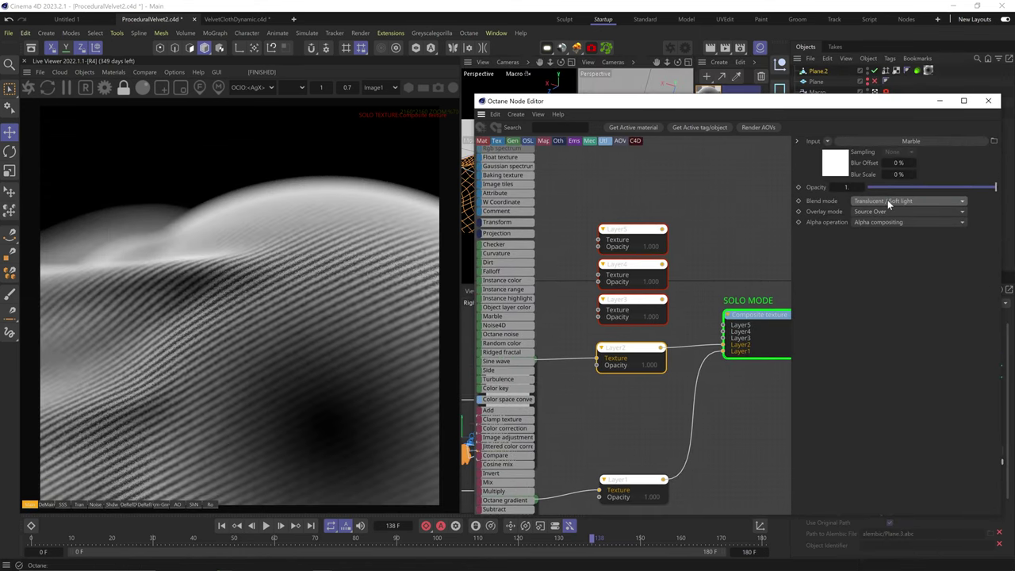
{"action": "left_click", "coordinate": [892, 201]}
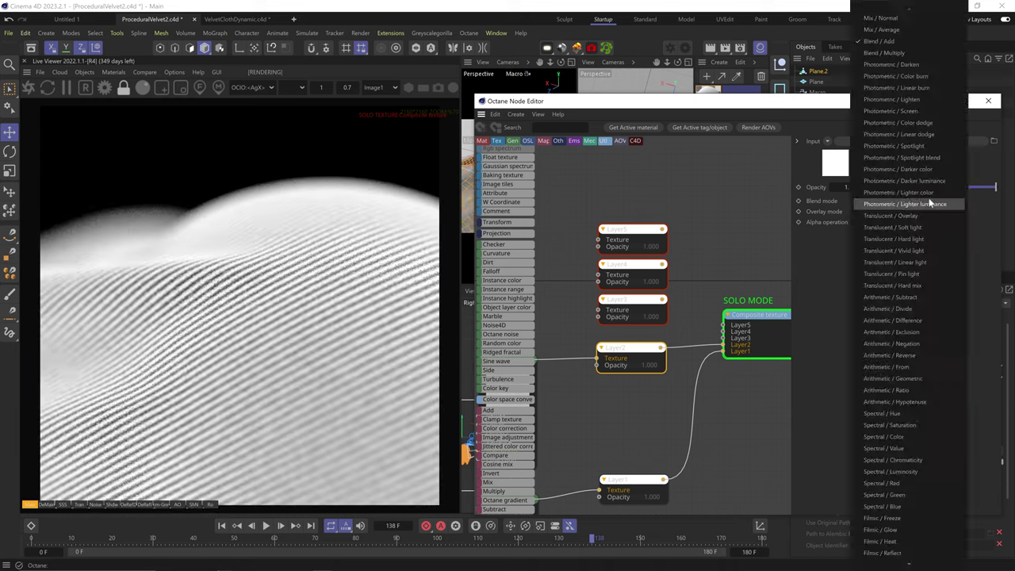
{"action": "left_click", "coordinate": [916, 158]}
{"action": "left_click", "coordinate": [910, 201]}
{"action": "left_click", "coordinate": [911, 100]}
Step: Lower Layer2's opacity to about 0.18 and set its blend mode to Blend / Add
{"action": "left_click_drag", "start_coordinate": [997, 187], "coordinate": [940, 187]}
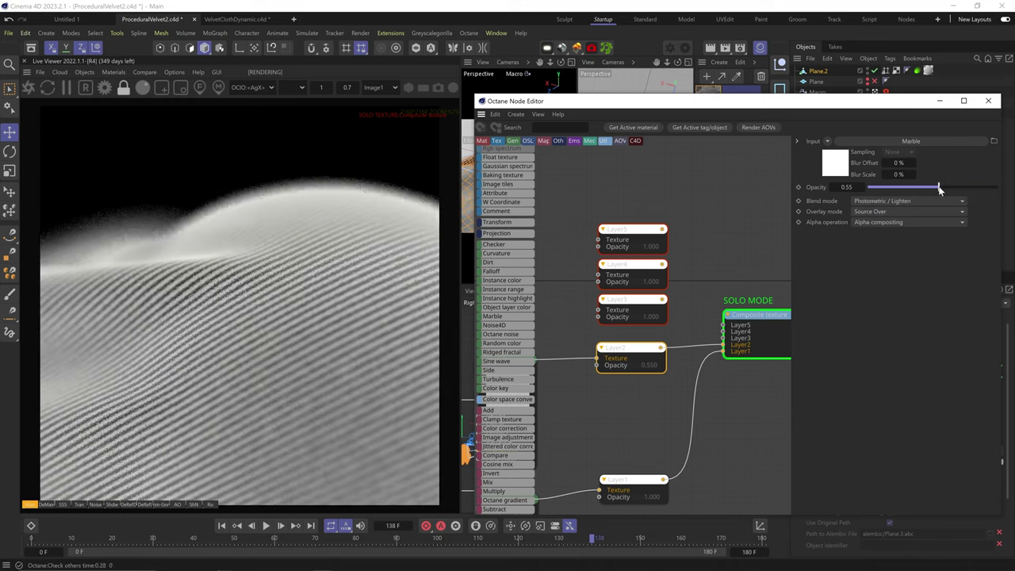
{"action": "left_click", "coordinate": [909, 200]}
{"action": "left_click", "coordinate": [896, 41]}
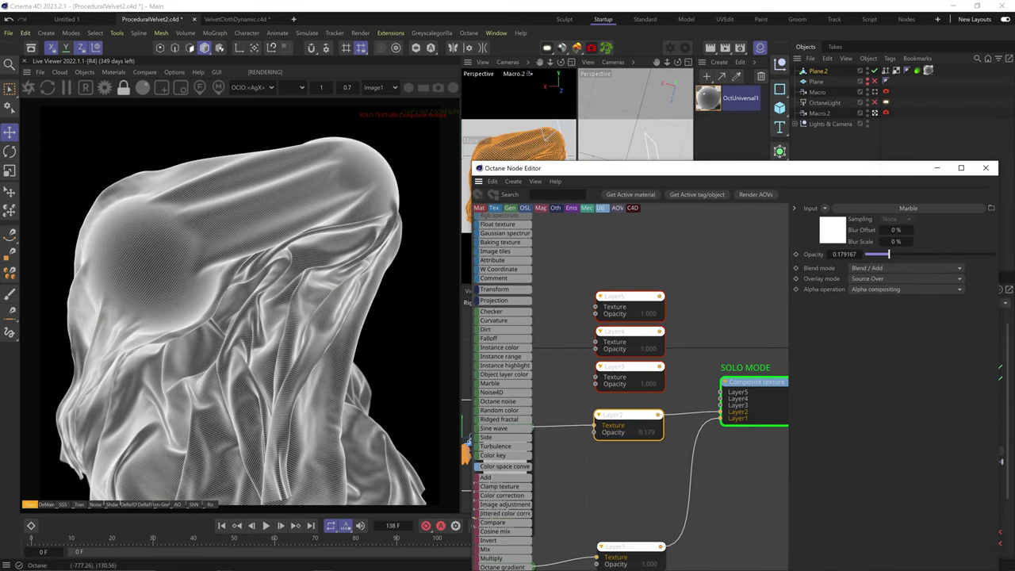
Step: Add a Noise texture feeding Layer3, move the nodes up clear of the Marble, and link Layer3 into the composite texture
{"action": "middle_click_drag", "start_coordinate": [679, 344], "coordinate": [696, 345]}
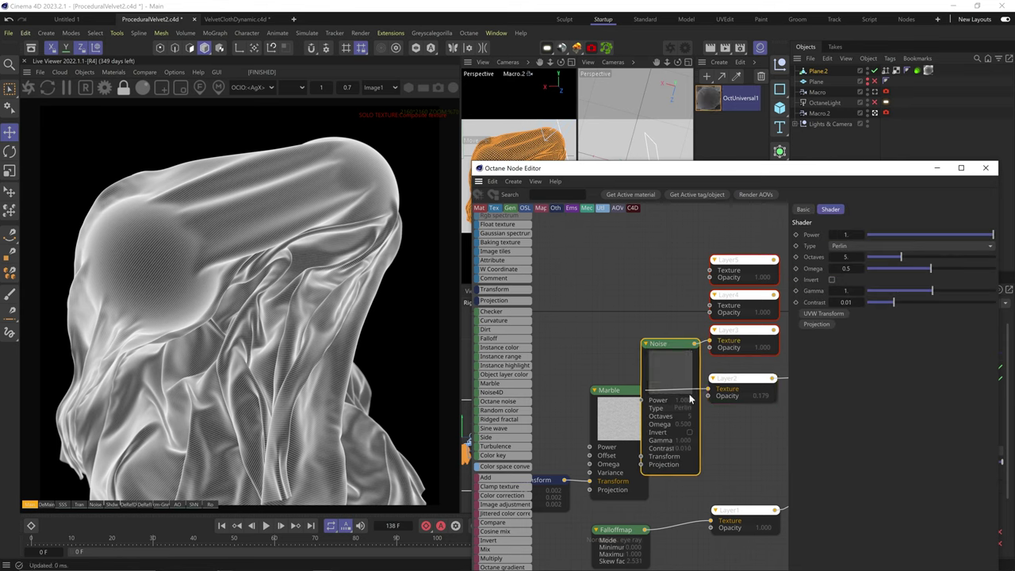
{"action": "left_click_drag", "start_coordinate": [691, 335], "coordinate": [660, 245]}
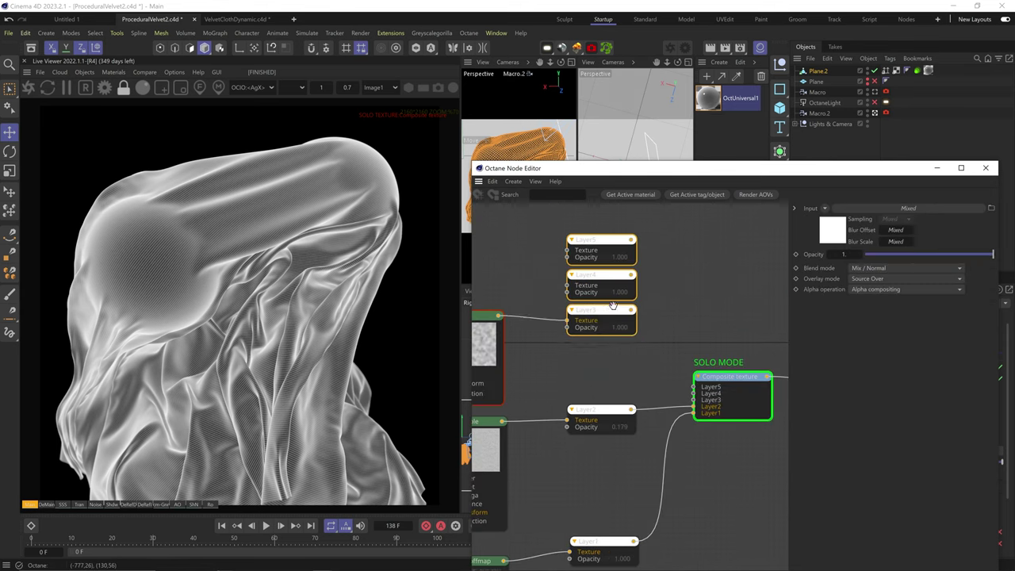
{"action": "left_click_drag", "start_coordinate": [613, 306], "coordinate": [613, 301]}
{"action": "left_click_drag", "start_coordinate": [632, 306], "coordinate": [694, 400]}
Step: Try the Translucent / Overlay blend mode on Layer3
{"action": "middle_click_drag", "start_coordinate": [588, 336], "coordinate": [699, 316]}
{"action": "left_click", "coordinate": [871, 268]}
{"action": "left_click", "coordinate": [875, 220]}
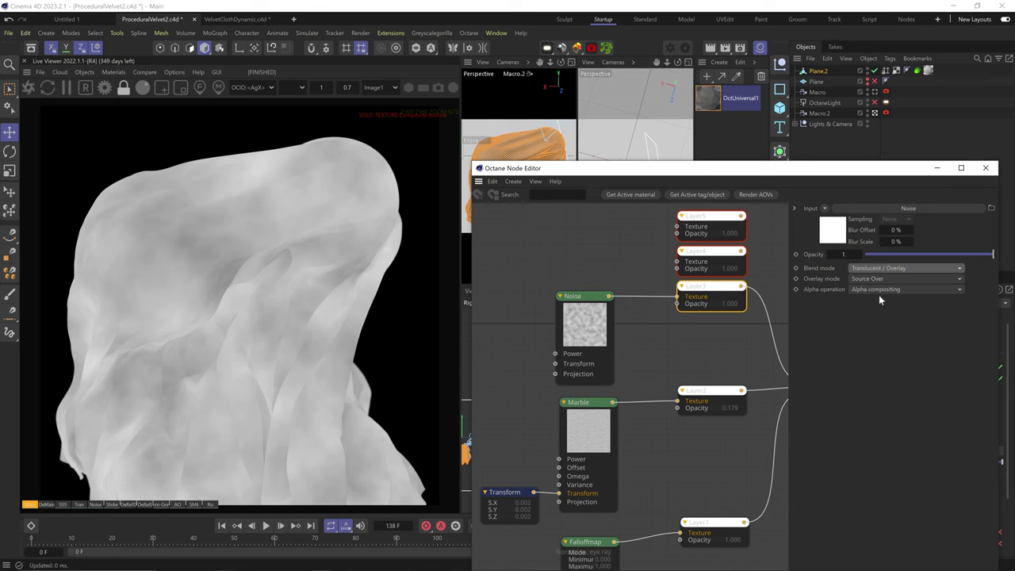
Step: Set Layer3's blend mode to Blend / Multiply and the Noise contrast to about 0.30
{"action": "middle_click_drag", "start_coordinate": [542, 324], "coordinate": [578, 322]}
{"action": "left_click", "coordinate": [613, 316]}
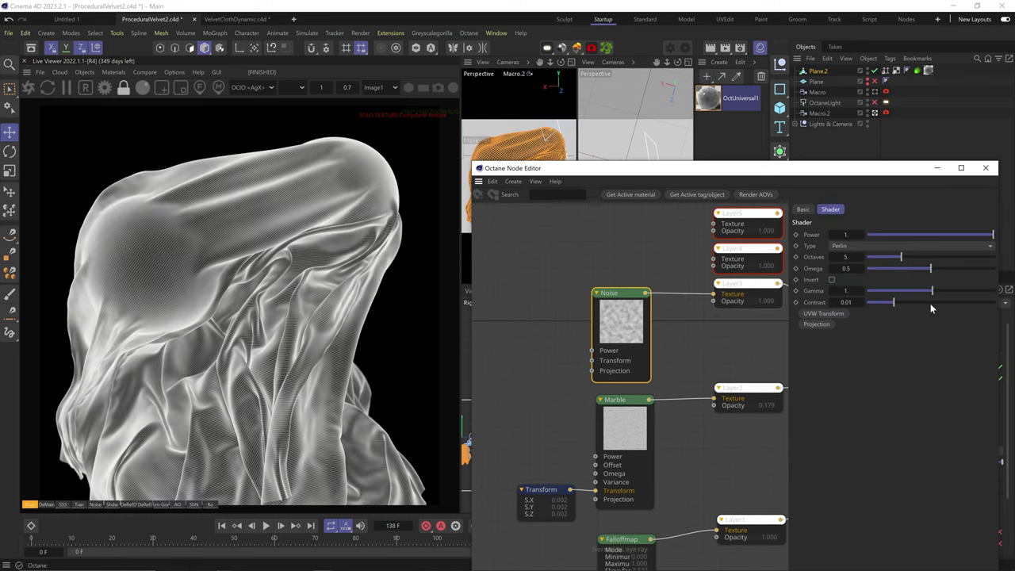
{"action": "left_click", "coordinate": [748, 285]}
{"action": "left_click", "coordinate": [880, 269]}
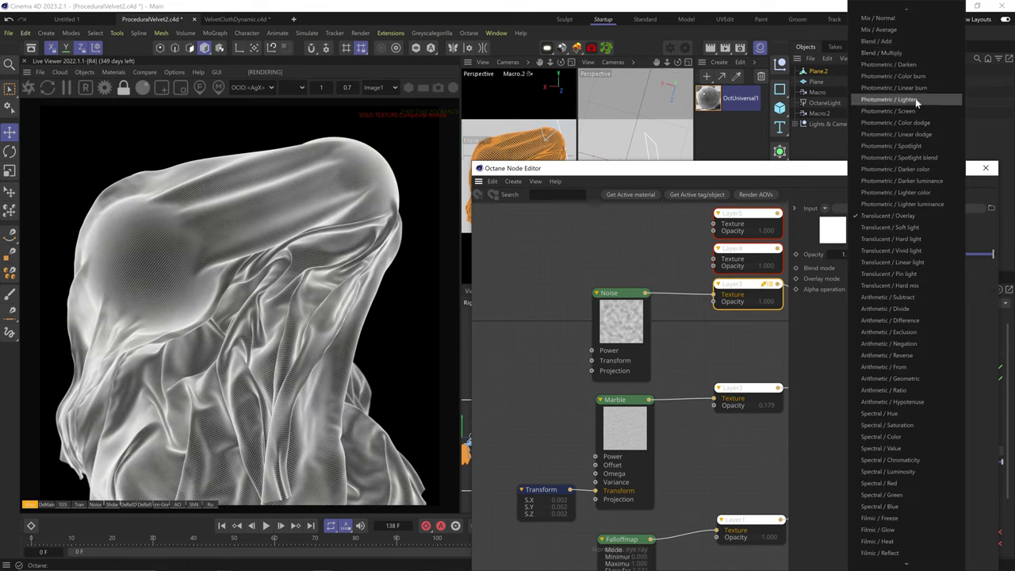
{"action": "left_click", "coordinate": [904, 54]}
{"action": "left_click", "coordinate": [622, 315]}
Step: Insert a gradient between the Noise and Layer3 and move its black and white knots inward to increase contrast
{"action": "mouse_move", "coordinate": [512, 503]}
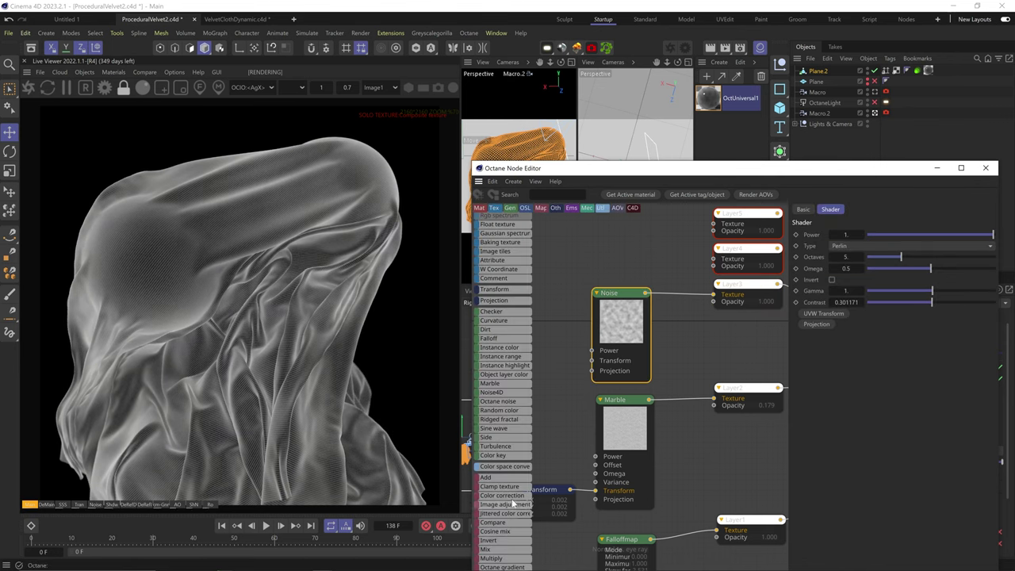
{"action": "scroll", "coordinate": [511, 524], "scroll_direction": "down", "scroll_amount": 2}
{"action": "left_click_drag", "start_coordinate": [676, 302], "coordinate": [671, 302]}
{"action": "left_click_drag", "start_coordinate": [847, 346], "coordinate": [883, 346]}
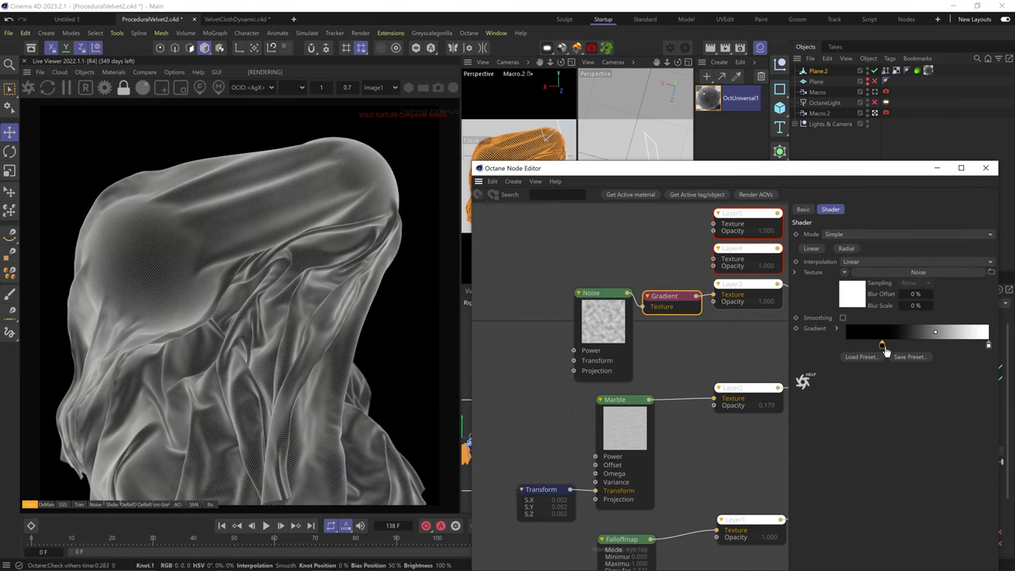
{"action": "left_click_drag", "start_coordinate": [989, 345], "coordinate": [969, 345]}
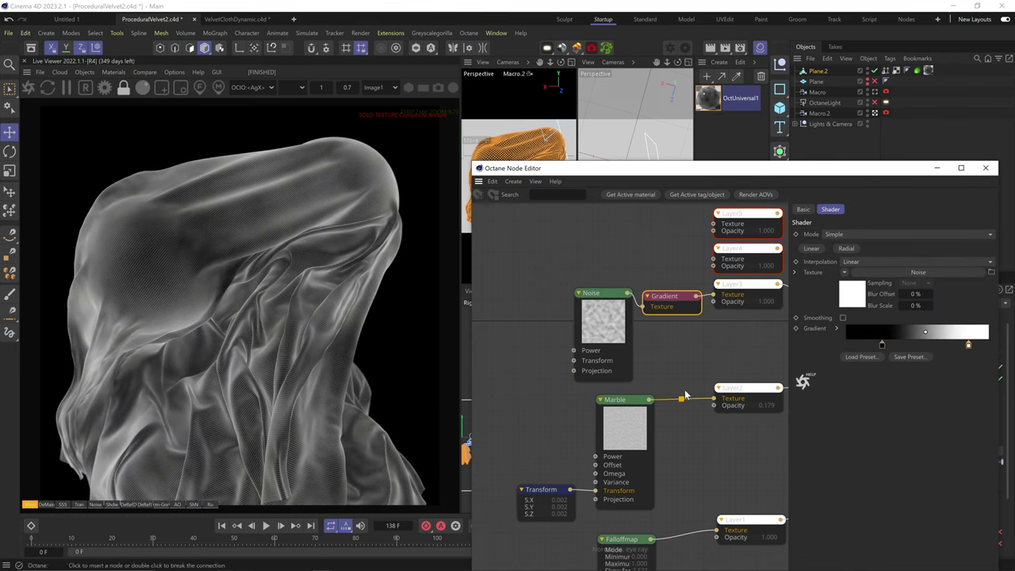
Step: Add a UVW transform to the Noise texture and scale it uniformly to 0.233683
{"action": "middle_click_drag", "start_coordinate": [685, 394], "coordinate": [728, 379]}
{"action": "left_click", "coordinate": [640, 287]}
{"action": "left_click", "coordinate": [853, 316]}
{"action": "left_click", "coordinate": [585, 347]}
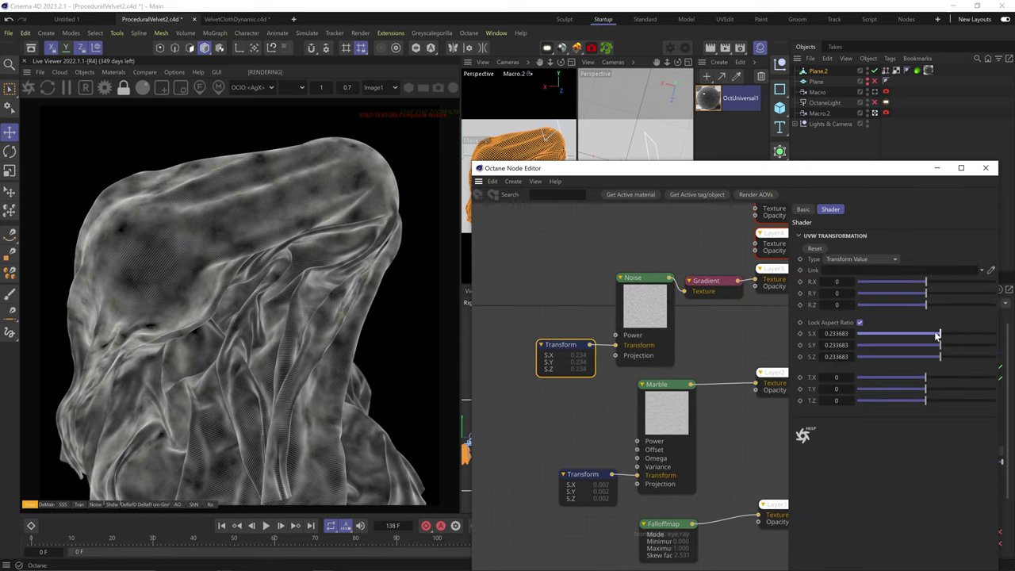
Step: Align the Marble, its transform and the Falloffmap node with the Noise, and shift Layer4 and Layer5 slightly up
{"action": "middle_click_drag", "start_coordinate": [724, 436], "coordinate": [685, 359]}
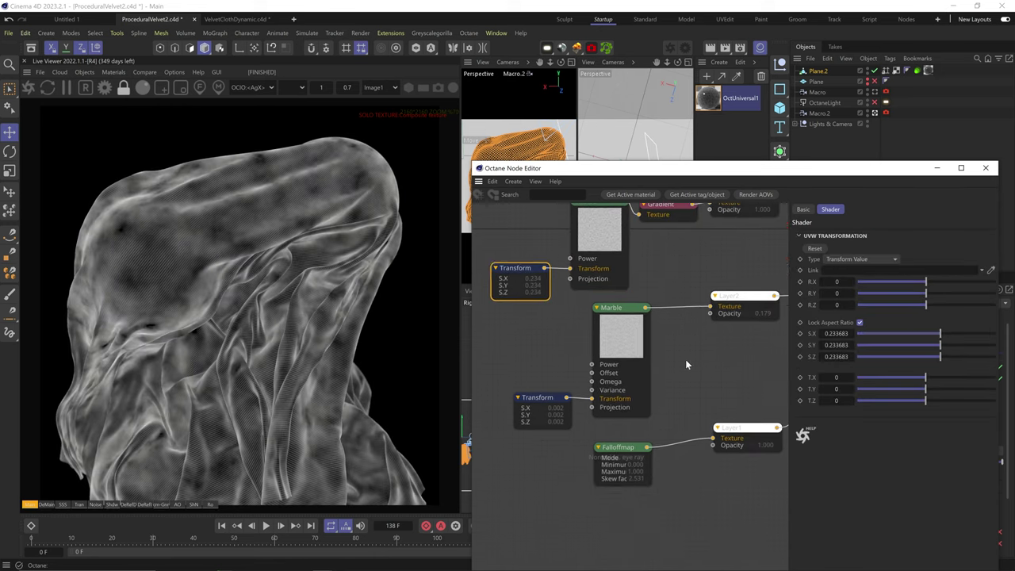
{"action": "left_click_drag", "start_coordinate": [686, 359], "coordinate": [547, 464]}
{"action": "left_click_drag", "start_coordinate": [623, 309], "coordinate": [602, 309]}
{"action": "middle_click_drag", "start_coordinate": [700, 297], "coordinate": [595, 429]}
{"action": "left_click_drag", "start_coordinate": [721, 305], "coordinate": [647, 250]}
{"action": "left_click_drag", "start_coordinate": [674, 288], "coordinate": [674, 275]}
{"action": "middle_click_drag", "start_coordinate": [577, 299], "coordinate": [713, 349]}
Step: Add a UVW transform node fed by the Noise and connect it through Layer4 to the composite texture
{"action": "left_click_drag", "start_coordinate": [661, 382], "coordinate": [636, 281]}
{"action": "type", "text": "uvw"}
{"action": "key", "text": "Return"}
{"action": "left_click_drag", "start_coordinate": [660, 280], "coordinate": [746, 335]}
{"action": "middle_click_drag", "start_coordinate": [741, 354], "coordinate": [625, 340]}
Step: Attach a transform to the UVW transform node and scale it uniformly to about 0.004
{"action": "left_click", "coordinate": [806, 280]}
{"action": "middle_click_drag", "start_coordinate": [483, 346], "coordinate": [573, 346]}
{"action": "left_click", "coordinate": [548, 342]}
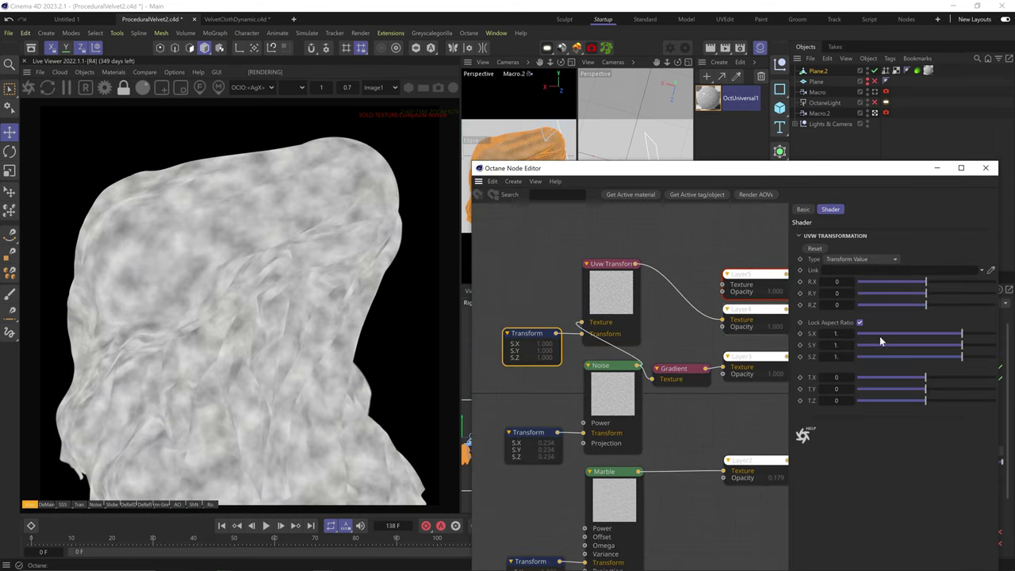
{"action": "left_click_drag", "start_coordinate": [958, 335], "coordinate": [878, 336]}
Step: Set Layer4's blend mode to Blend / Add
{"action": "left_click", "coordinate": [756, 326]}
{"action": "left_click", "coordinate": [885, 270]}
{"action": "left_click", "coordinate": [883, 54]}
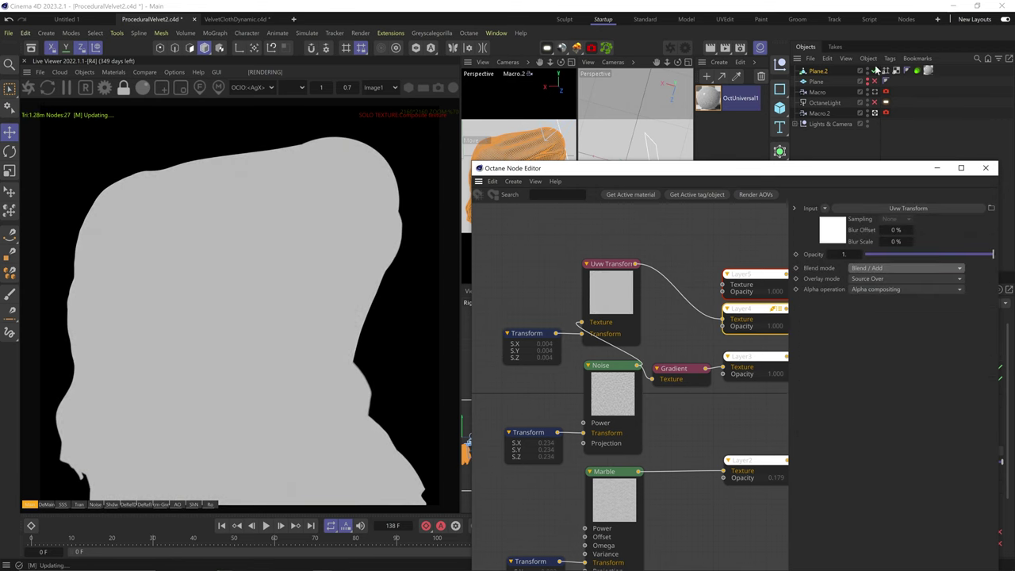
Step: Insert a gradient between the UVW transform and Layer4, moving its black knot past the middle and its white knot to about 82%
{"action": "scroll", "coordinate": [256, 214], "scroll_direction": "up", "scroll_amount": 2}
{"action": "scroll", "coordinate": [257, 215], "scroll_direction": "up", "scroll_amount": 2}
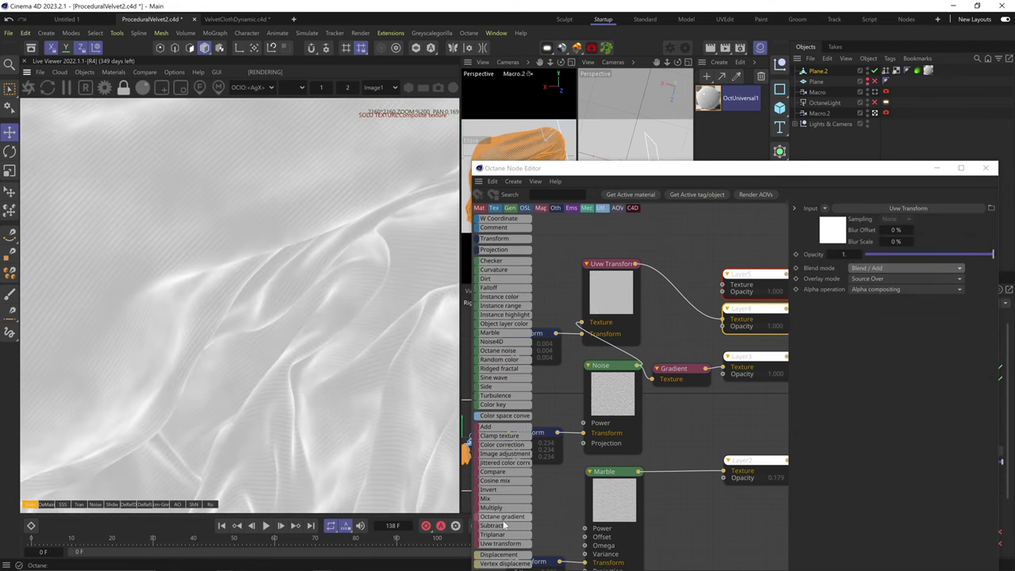
{"action": "left_click_drag", "start_coordinate": [679, 291], "coordinate": [679, 294]}
{"action": "left_click_drag", "start_coordinate": [679, 295], "coordinate": [678, 320]}
{"action": "left_click_drag", "start_coordinate": [846, 346], "coordinate": [925, 348]}
{"action": "left_click_drag", "start_coordinate": [990, 347], "coordinate": [965, 348]}
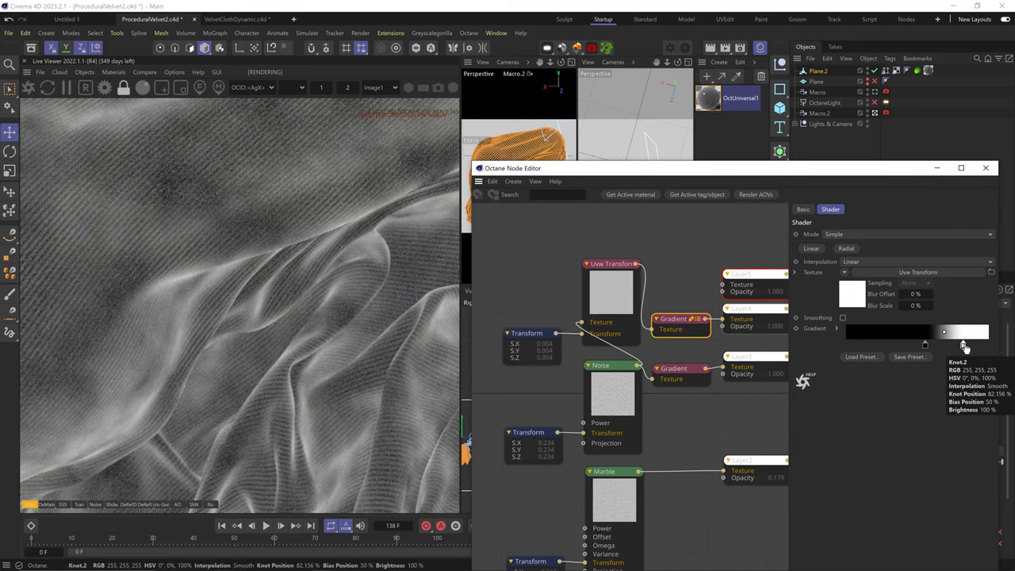
Step: Insert a gradient between the composite texture and the material's albedo, and solo it in the render
{"action": "scroll", "coordinate": [276, 240], "scroll_direction": "down", "scroll_amount": 4}
{"action": "middle_click_drag", "start_coordinate": [738, 358], "coordinate": [603, 358]}
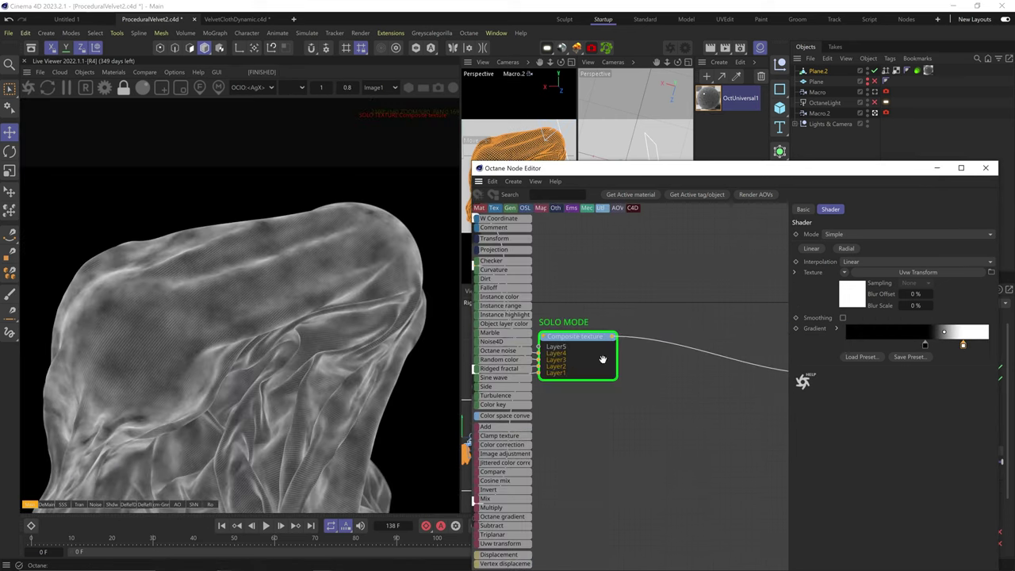
{"action": "left_click_drag", "start_coordinate": [683, 341], "coordinate": [688, 326]}
{"action": "right_click", "coordinate": [680, 335]}
{"action": "left_click", "coordinate": [685, 361]}
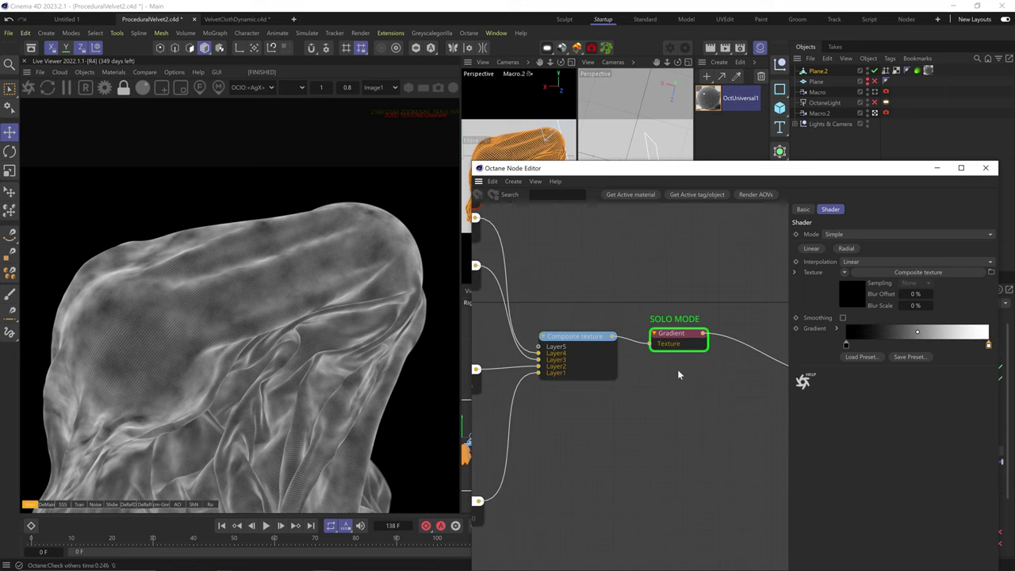
Step: Color the soloed gradient's start knot dark green with hue 168° and its end knot bright mint green
{"action": "double_click", "coordinate": [846, 346]}
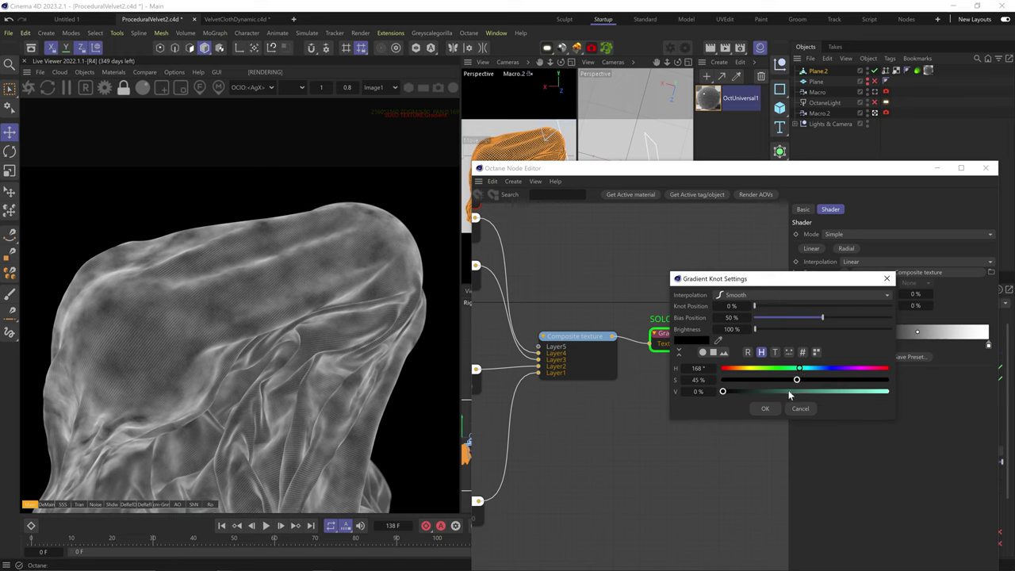
{"action": "left_click", "coordinate": [772, 408]}
{"action": "double_click", "coordinate": [989, 346]}
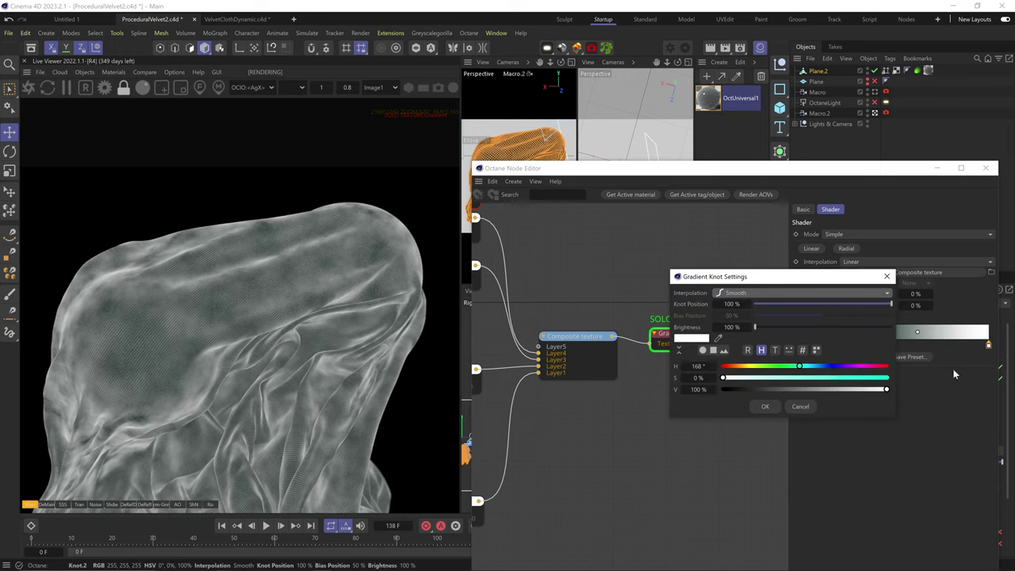
{"action": "left_click", "coordinate": [767, 407]}
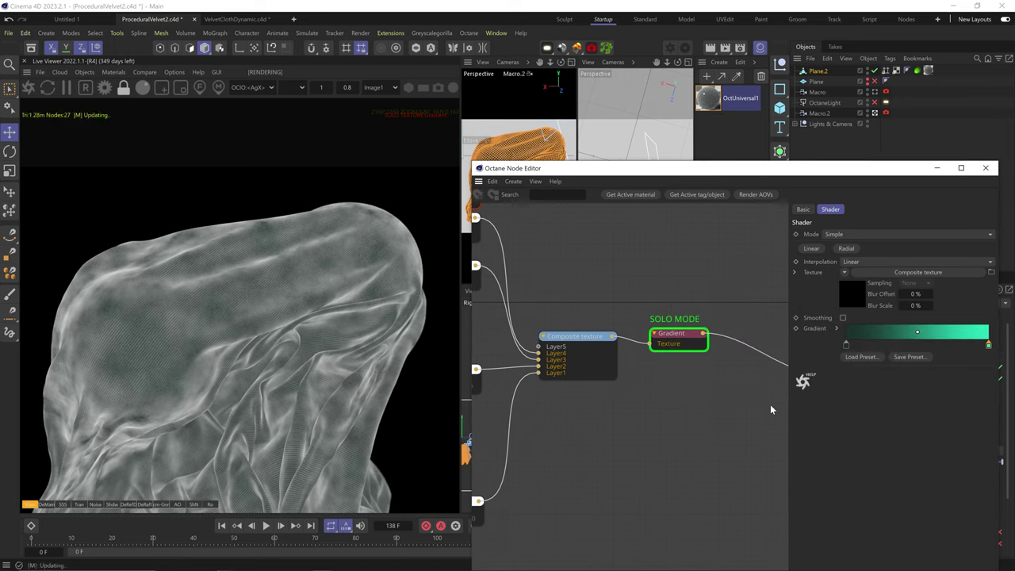
Step: Turn off solo mode on the green gradient and move the OctUniversal1 node up
{"action": "middle_click_drag", "start_coordinate": [726, 378], "coordinate": [589, 376]}
{"action": "right_click", "coordinate": [539, 343]}
{"action": "left_click", "coordinate": [568, 367]}
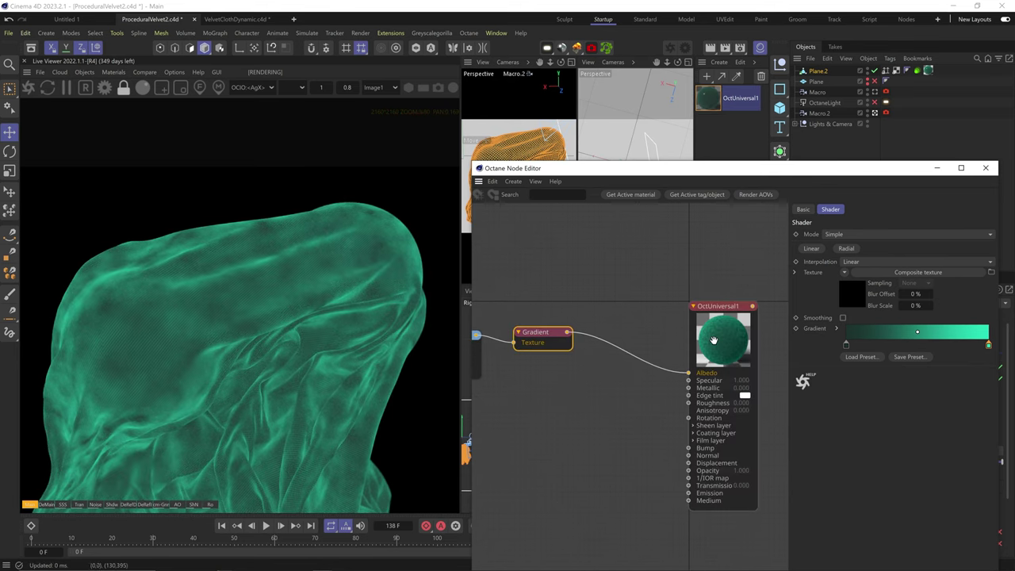
{"action": "left_click_drag", "start_coordinate": [714, 341], "coordinate": [709, 295]}
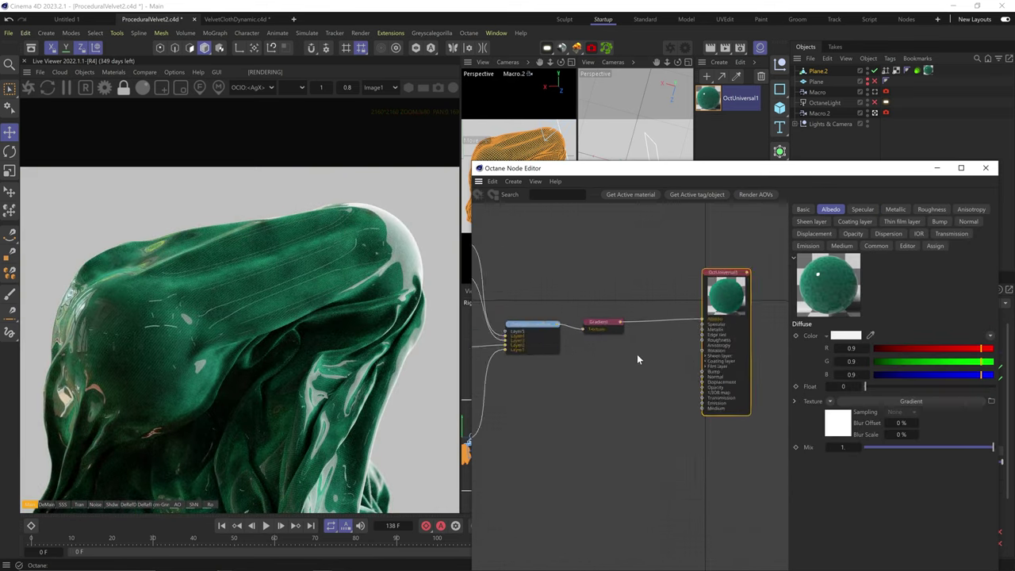
Step: Add a gradient fed by the Marble texture and place it below the green gradient near the material
{"action": "mouse_move", "coordinate": [485, 371]}
{"action": "middle_click_drag", "start_coordinate": [485, 371], "coordinate": [578, 352]}
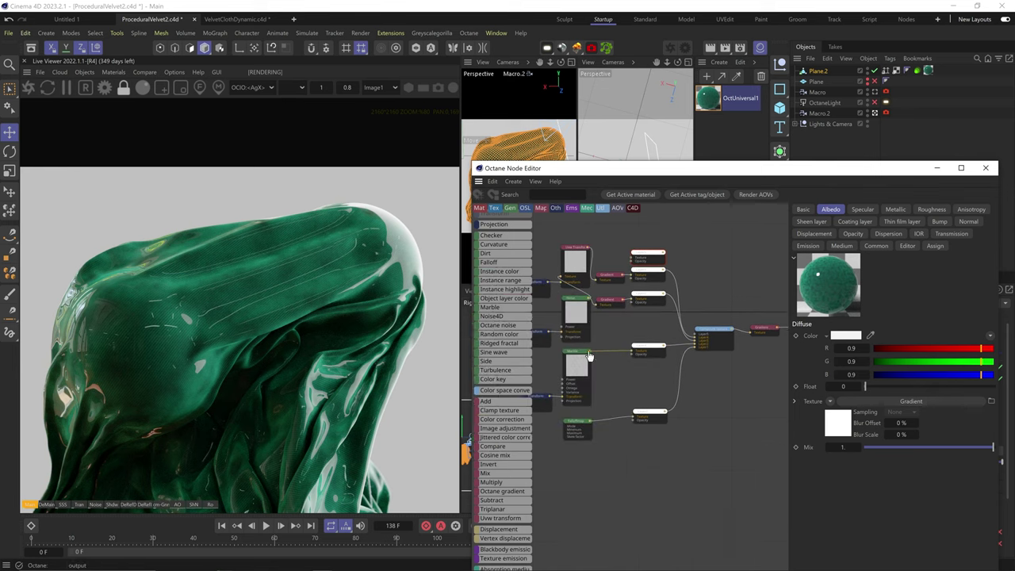
{"action": "key", "text": "c"}
{"action": "left_click", "coordinate": [826, 352]}
{"action": "scroll", "coordinate": [745, 384], "scroll_direction": "up", "scroll_amount": 3}
{"action": "middle_click_drag", "start_coordinate": [745, 385], "coordinate": [583, 422]}
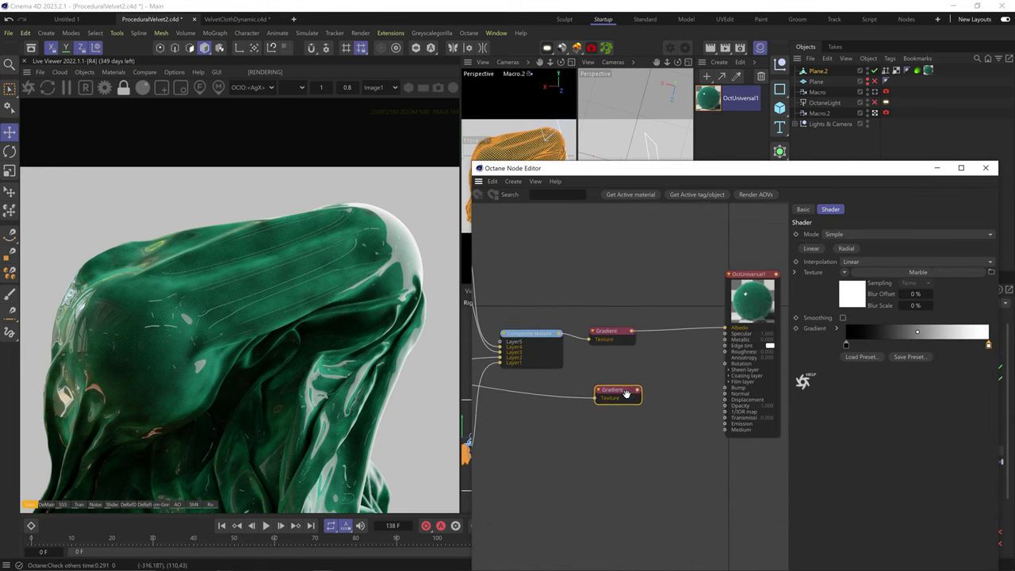
Step: Change the black knot of the Marble-fed roughness gradient to a neutral mid grey with 0% saturation
{"action": "double_click", "coordinate": [847, 345]}
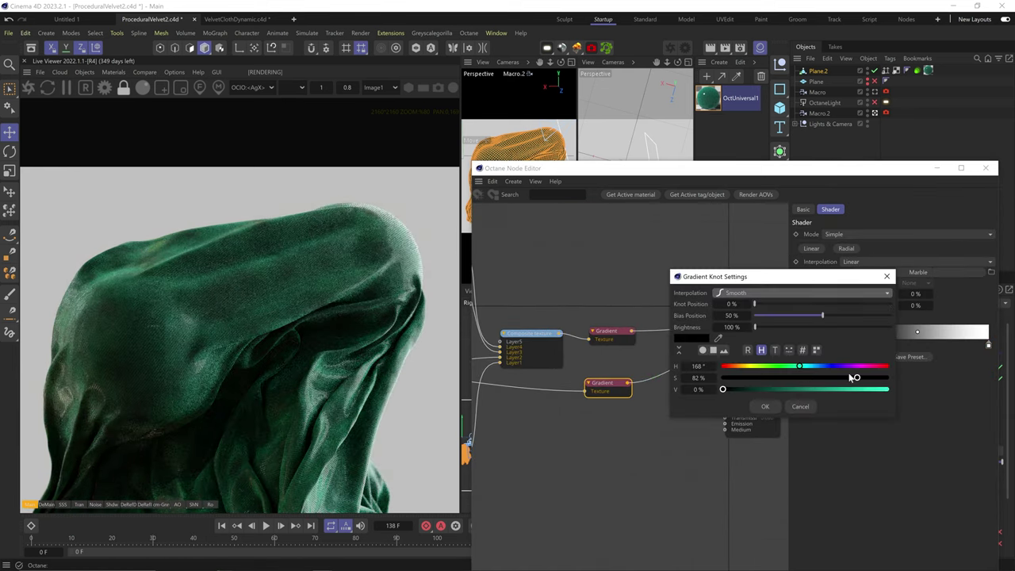
{"action": "left_click_drag", "start_coordinate": [855, 377], "coordinate": [721, 377]}
{"action": "left_click", "coordinate": [796, 390]}
{"action": "left_click", "coordinate": [767, 405]}
Step: Add another gradient above the roughness gradient and feed it from the Marble texture
{"action": "left_click_drag", "start_coordinate": [617, 391], "coordinate": [618, 362]}
{"action": "middle_click_drag", "start_coordinate": [586, 404], "coordinate": [729, 411]}
{"action": "scroll", "coordinate": [729, 411], "scroll_direction": "down", "scroll_amount": 1}
{"action": "middle_click_drag", "start_coordinate": [522, 386], "coordinate": [576, 379]}
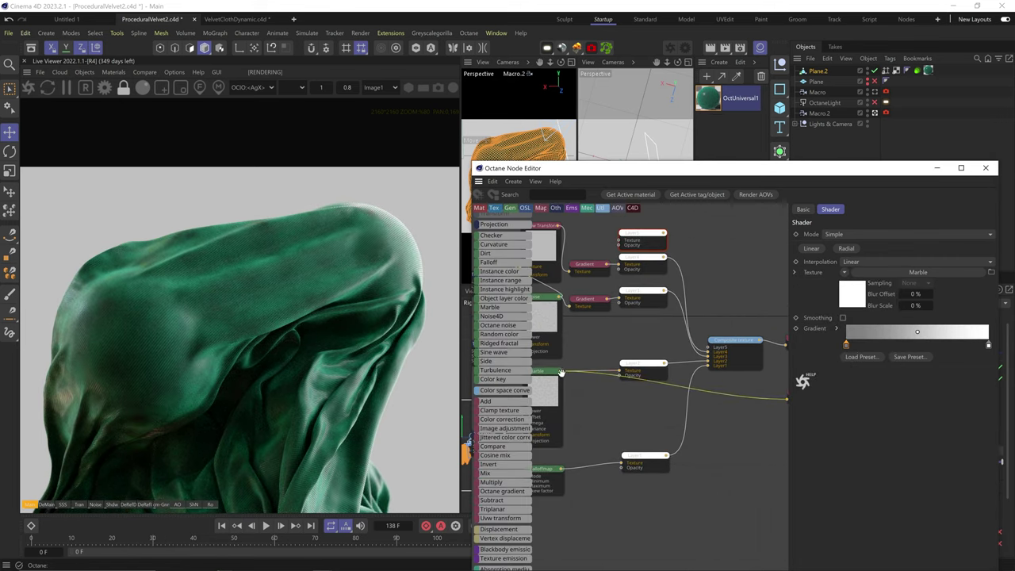
{"action": "scroll", "coordinate": [576, 379], "scroll_direction": "down", "scroll_amount": 1}
{"action": "left_click_drag", "start_coordinate": [768, 381], "coordinate": [767, 381]}
{"action": "middle_click_drag", "start_coordinate": [706, 409], "coordinate": [570, 411]}
{"action": "scroll", "coordinate": [585, 385], "scroll_direction": "up", "scroll_amount": 2}
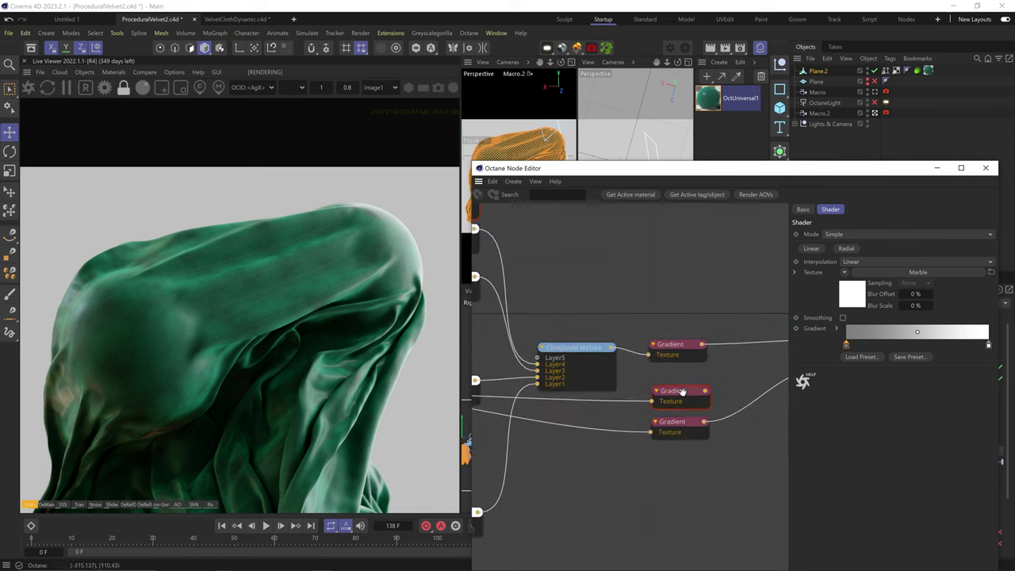
Step: Recolor the end knot of the middle Marble-fed gradient to a dark neutral grey with 0% saturation and connect the gradient to Specular
{"action": "left_click", "coordinate": [682, 390]}
{"action": "middle_click_drag", "start_coordinate": [774, 389], "coordinate": [657, 399]}
{"action": "right_click", "coordinate": [847, 345]}
{"action": "left_click", "coordinate": [869, 367]}
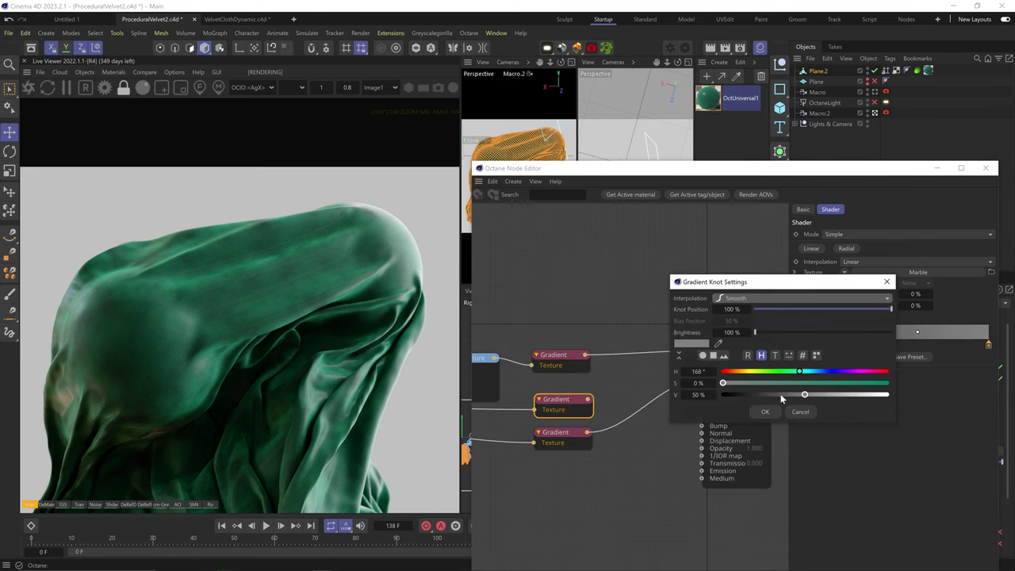
{"action": "left_click", "coordinate": [766, 408]}
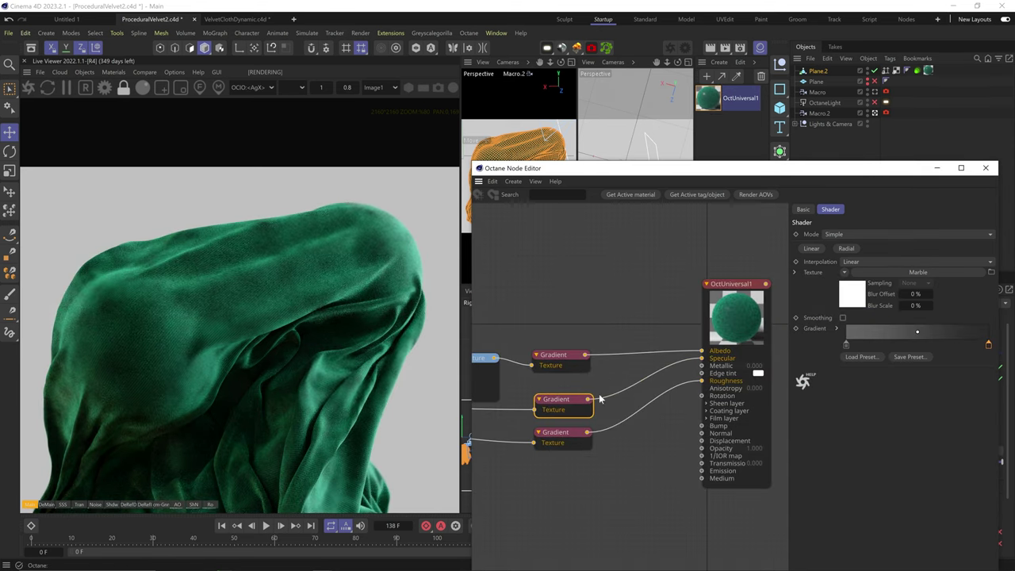
{"action": "left_click_drag", "start_coordinate": [567, 411], "coordinate": [568, 405]}
Step: Set the Omega of the Perlin Noise texture to about 0.785
{"action": "middle_click_drag", "start_coordinate": [571, 392], "coordinate": [648, 467]}
{"action": "left_click", "coordinate": [599, 335]}
{"action": "left_click", "coordinate": [973, 269]}
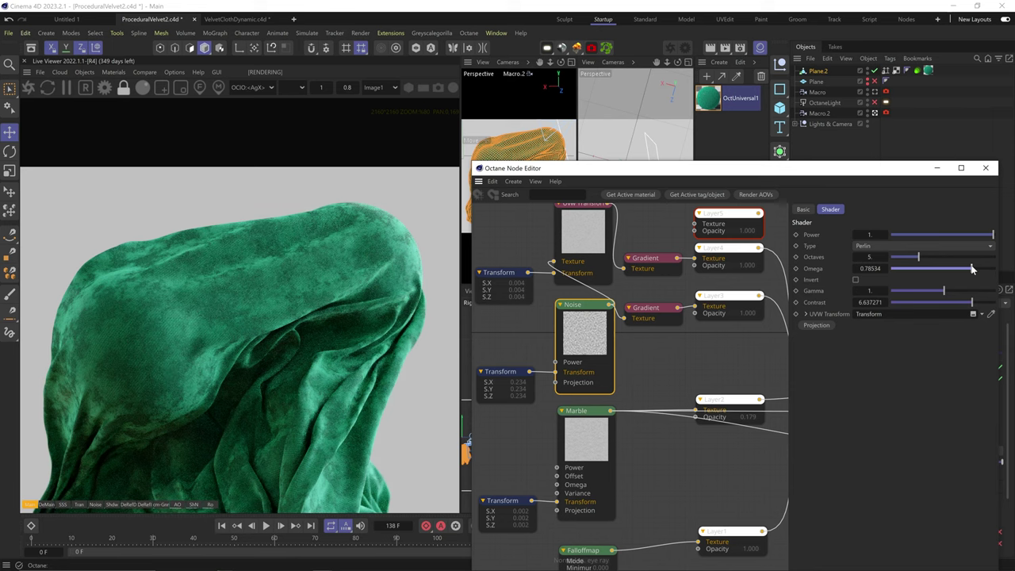
Step: Add a gradient below the roughness gradient, feed it from the Marble texture and connect it to the material's Bump input
{"action": "middle_click_drag", "start_coordinate": [754, 395], "coordinate": [554, 354]}
{"action": "middle_click_drag", "start_coordinate": [705, 396], "coordinate": [555, 354]}
{"action": "scroll", "coordinate": [619, 384], "scroll_direction": "down", "scroll_amount": 4}
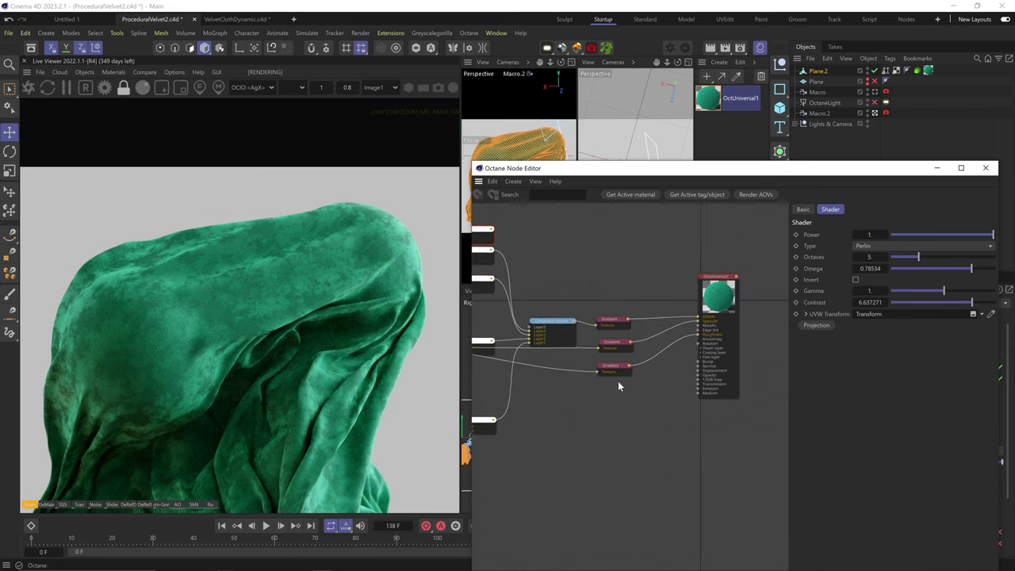
{"action": "middle_click_drag", "start_coordinate": [594, 384], "coordinate": [655, 388]}
{"action": "scroll", "coordinate": [545, 360], "scroll_direction": "down", "scroll_amount": 2}
{"action": "middle_click_drag", "start_coordinate": [511, 362], "coordinate": [547, 365]}
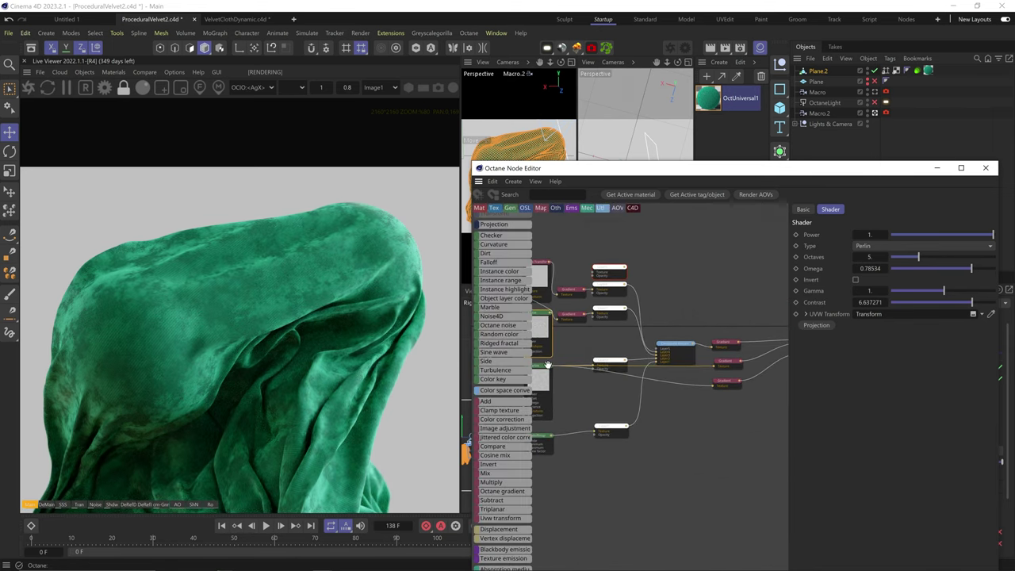
{"action": "left_click_drag", "start_coordinate": [716, 416], "coordinate": [716, 416]}
{"action": "type", "text": "gradient"}
{"action": "double_click", "coordinate": [817, 420]}
{"action": "scroll", "coordinate": [738, 411], "scroll_direction": "up", "scroll_amount": 5}
{"action": "middle_click_drag", "start_coordinate": [737, 411], "coordinate": [657, 458]}
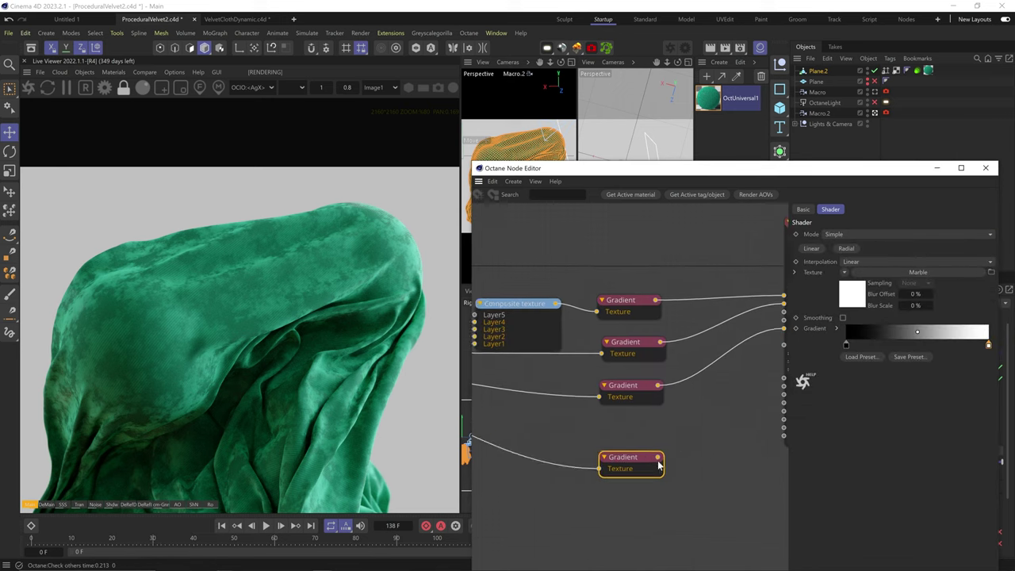
{"action": "left_click_drag", "start_coordinate": [656, 457], "coordinate": [652, 426]}
{"action": "middle_click_drag", "start_coordinate": [652, 425], "coordinate": [584, 441]}
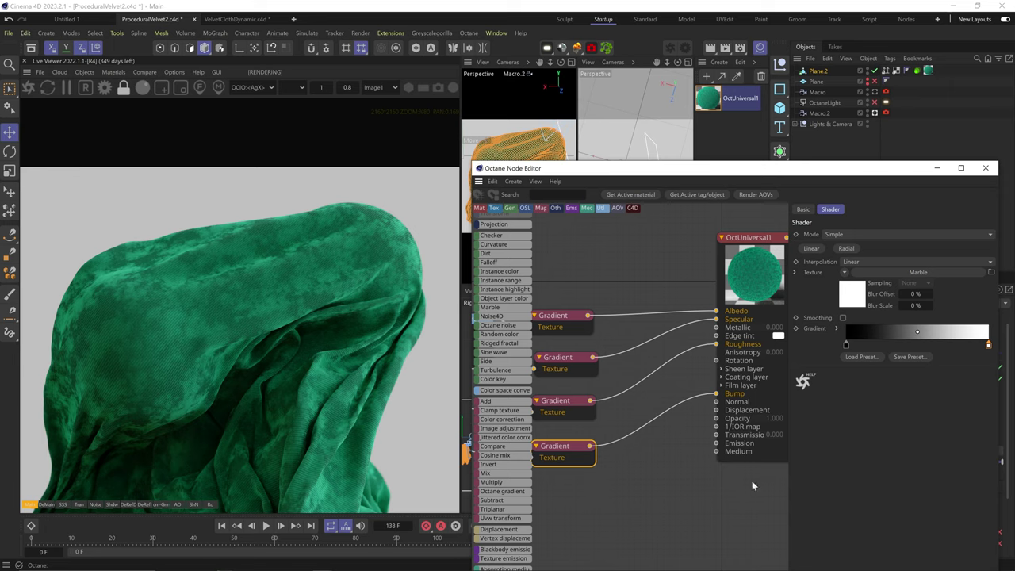
Step: Move the Perlin Noise and its Transform node away from the gradient they feed to make room in between
{"action": "scroll", "coordinate": [752, 483], "scroll_direction": "down", "scroll_amount": 3}
{"action": "middle_click_drag", "start_coordinate": [627, 373], "coordinate": [730, 312]}
{"action": "left_click_drag", "start_coordinate": [572, 282], "coordinate": [752, 366]}
{"action": "left_click_drag", "start_coordinate": [626, 322], "coordinate": [626, 270]}
{"action": "left_click_drag", "start_coordinate": [547, 454], "coordinate": [485, 418]}
Step: Add a two-layer Composite texture beside the Perlin Noise and connect it to the gradient that feeds Layer3
{"action": "middle_click_drag", "start_coordinate": [496, 460], "coordinate": [602, 447]}
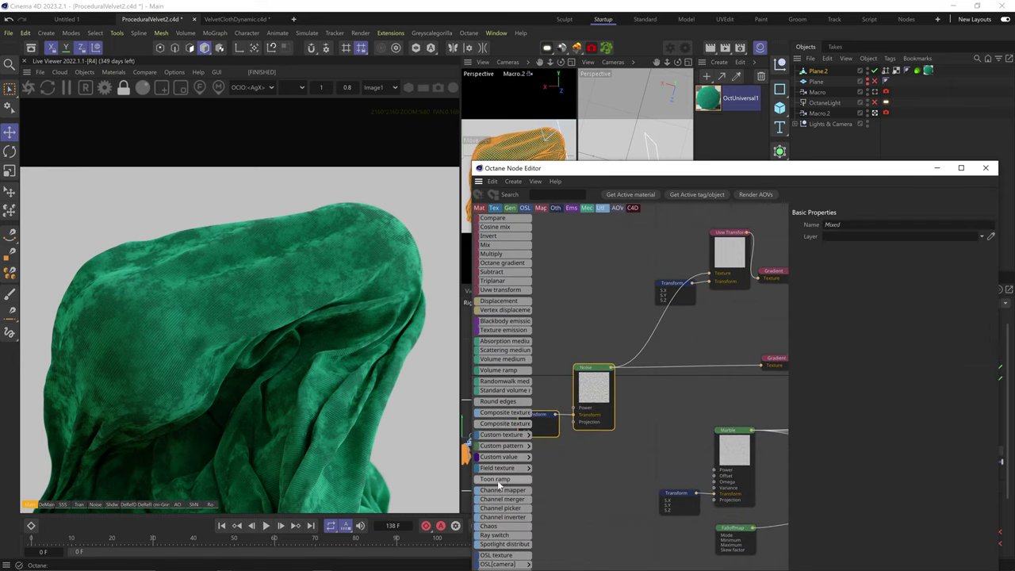
{"action": "left_click_drag", "start_coordinate": [695, 399], "coordinate": [708, 379]}
{"action": "middle_click_drag", "start_coordinate": [746, 407], "coordinate": [516, 385]}
{"action": "scroll", "coordinate": [670, 367], "scroll_direction": "down", "scroll_amount": 5}
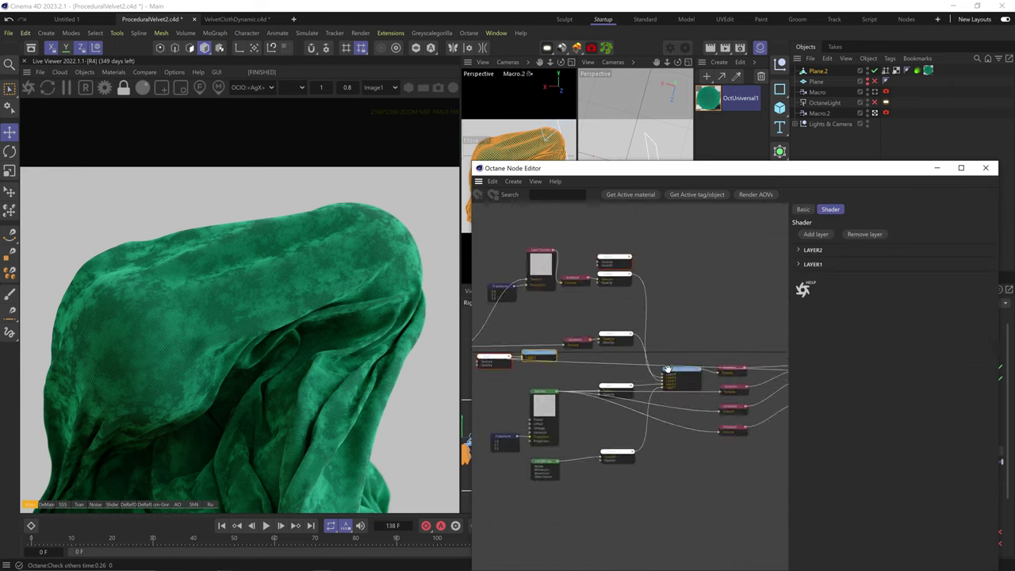
{"action": "left_click_drag", "start_coordinate": [575, 365], "coordinate": [576, 383]}
{"action": "scroll", "coordinate": [576, 383], "scroll_direction": "up", "scroll_amount": 6}
{"action": "middle_click_drag", "start_coordinate": [576, 382], "coordinate": [531, 403]}
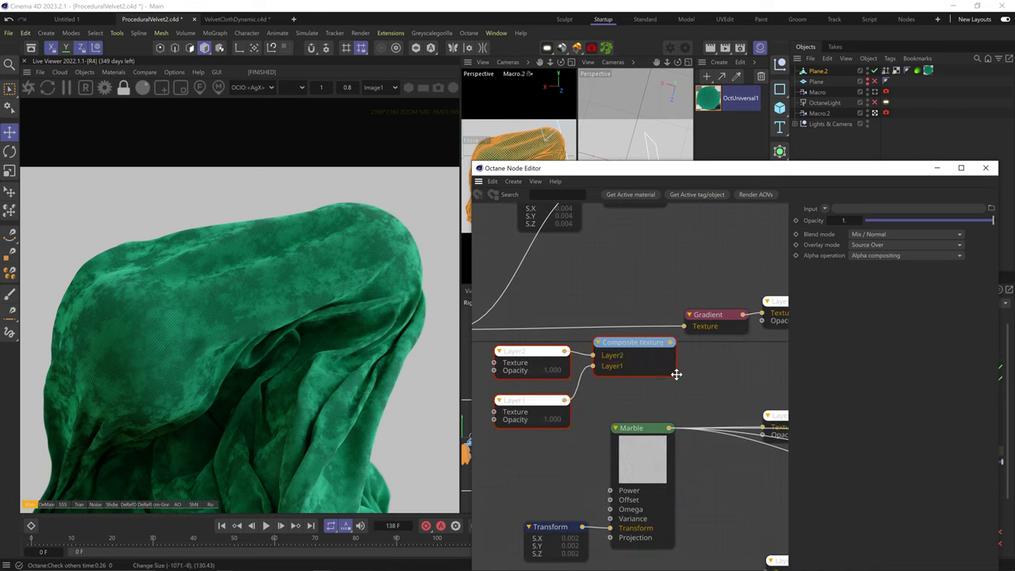
{"action": "left_click_drag", "start_coordinate": [654, 357], "coordinate": [625, 336]}
{"action": "middle_click_drag", "start_coordinate": [548, 341], "coordinate": [676, 335]}
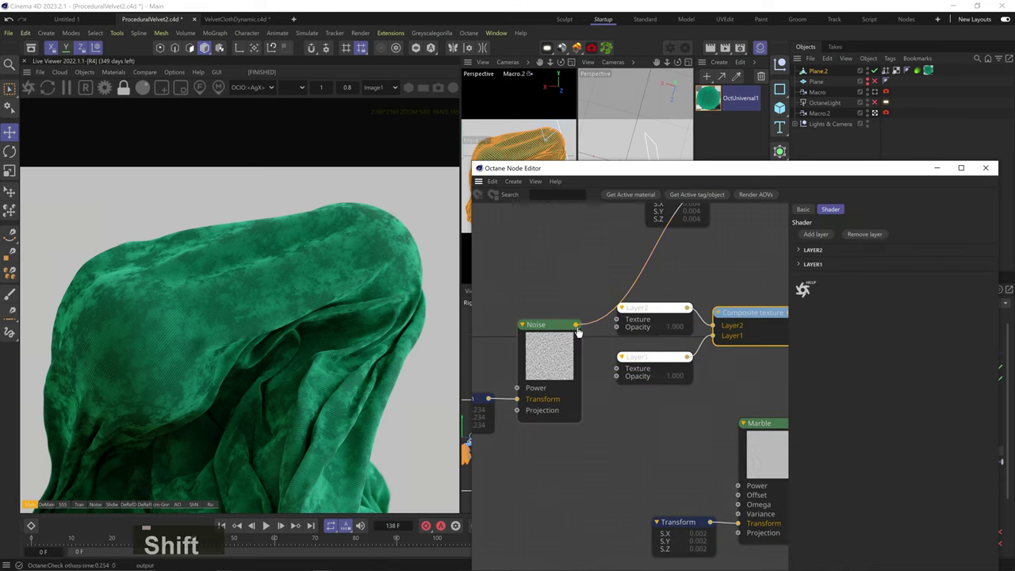
Step: Connect the Perlin Noise to the Layer1 texture of the new Composite texture and move the Noise node lower
{"action": "left_click_drag", "start_coordinate": [579, 326], "coordinate": [618, 368]}
{"action": "middle_click_drag", "start_coordinate": [570, 361], "coordinate": [619, 359]}
{"action": "left_click", "coordinate": [608, 335], "text": "shift"}
{"action": "left_click_drag", "start_coordinate": [608, 335], "coordinate": [564, 379]}
Step: Add a Cinema 4D Noise shader and place it above the Perlin Noise
{"action": "mouse_move", "coordinate": [485, 347]}
{"action": "scroll", "coordinate": [506, 424], "scroll_direction": "down", "scroll_amount": 10}
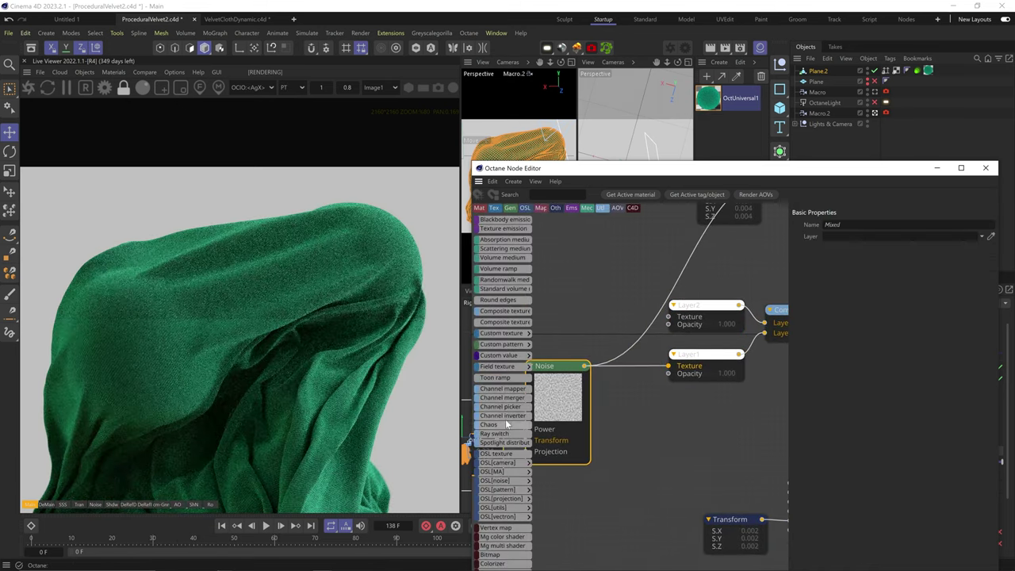
{"action": "left_click_drag", "start_coordinate": [489, 455], "coordinate": [609, 306]}
{"action": "middle_click_drag", "start_coordinate": [627, 315], "coordinate": [654, 327]}
{"action": "left_click_drag", "start_coordinate": [655, 328], "coordinate": [612, 321]}
{"action": "middle_click_drag", "start_coordinate": [683, 333], "coordinate": [564, 320]}
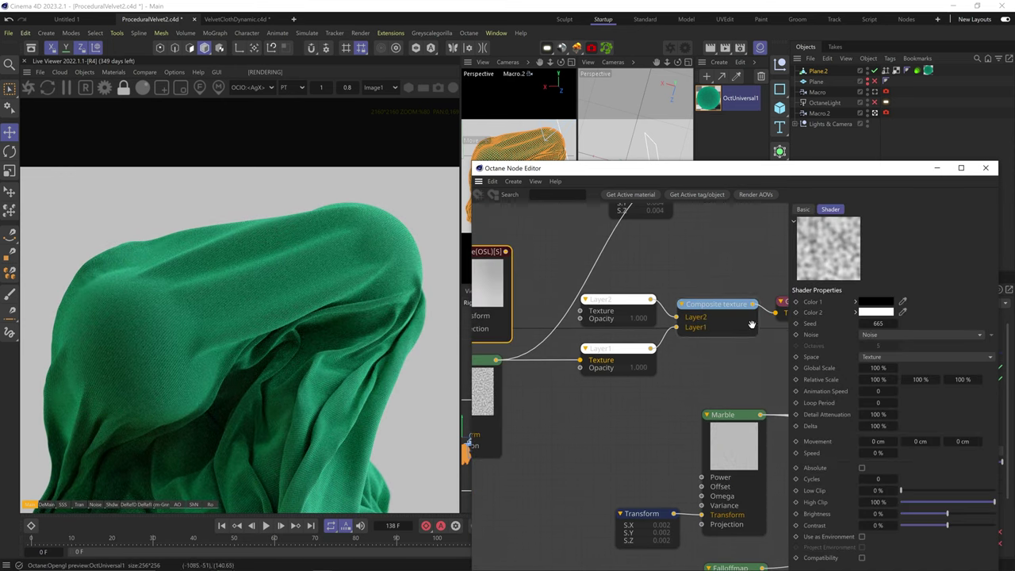
Step: Solo the two-layer Composite texture and connect the Cinema 4D Noise to its Layer2 texture input
{"action": "right_click", "coordinate": [726, 310]}
{"action": "left_click", "coordinate": [734, 344]}
{"action": "middle_click_drag", "start_coordinate": [536, 284], "coordinate": [623, 293]}
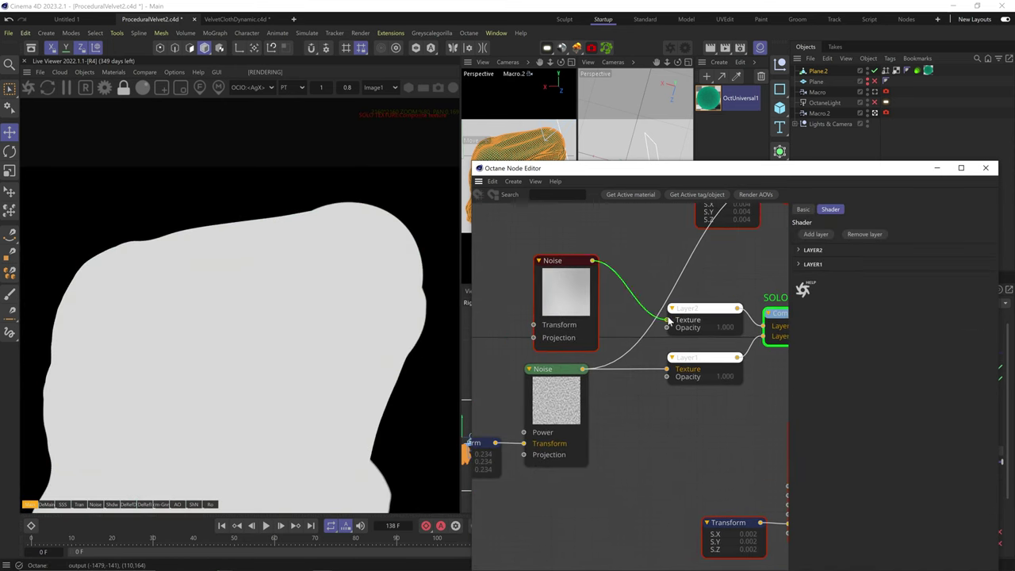
{"action": "left_click_drag", "start_coordinate": [668, 321], "coordinate": [668, 319]}
{"action": "left_click_drag", "start_coordinate": [583, 294], "coordinate": [574, 290]}
Step: Try the Arithmetic / Difference and Arithmetic / Divide blend modes on Layer2 with varying opacity
{"action": "left_click", "coordinate": [714, 311]}
{"action": "left_click", "coordinate": [894, 267]}
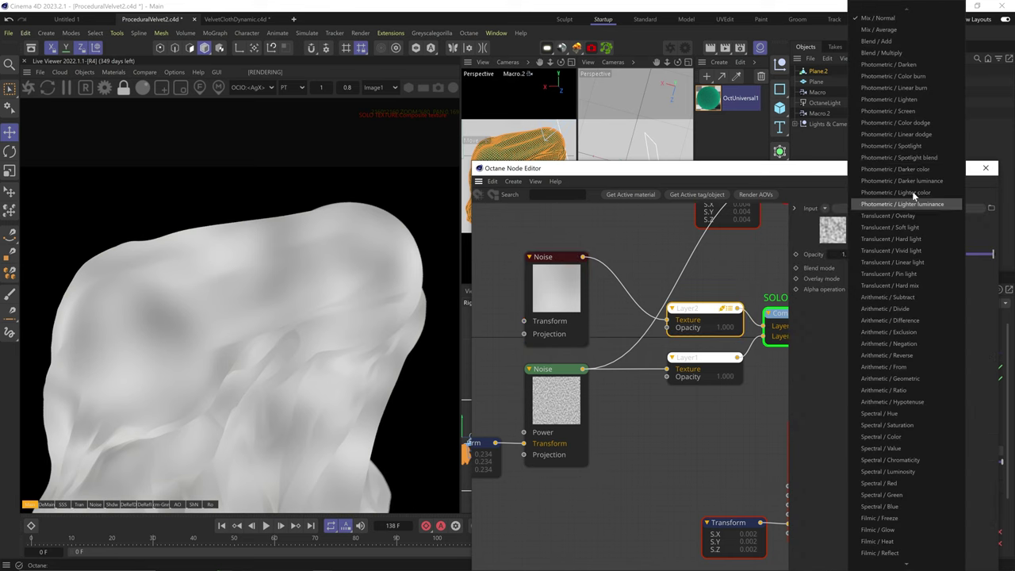
{"action": "left_click", "coordinate": [910, 320]}
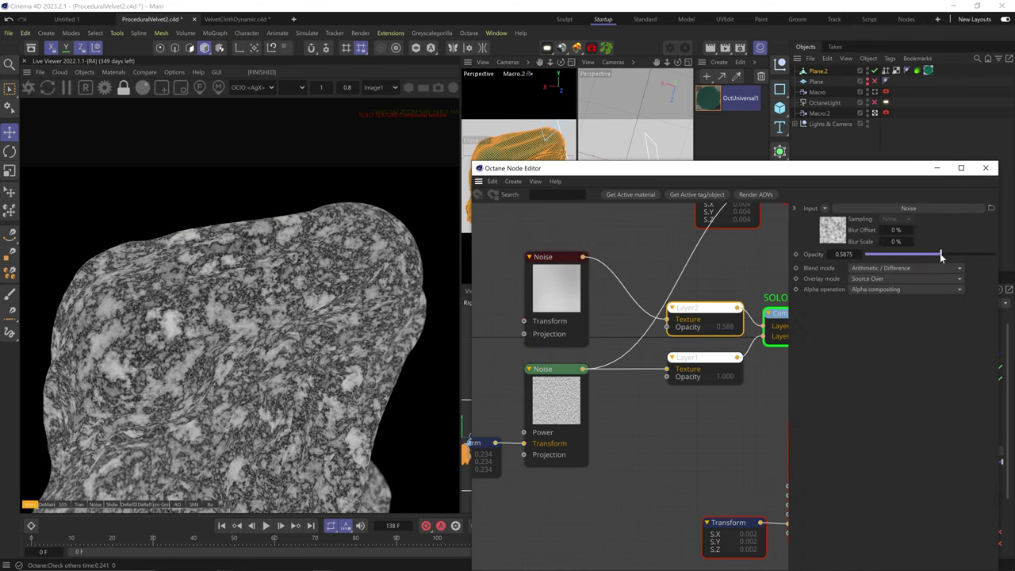
{"action": "left_click_drag", "start_coordinate": [942, 257], "coordinate": [954, 255]}
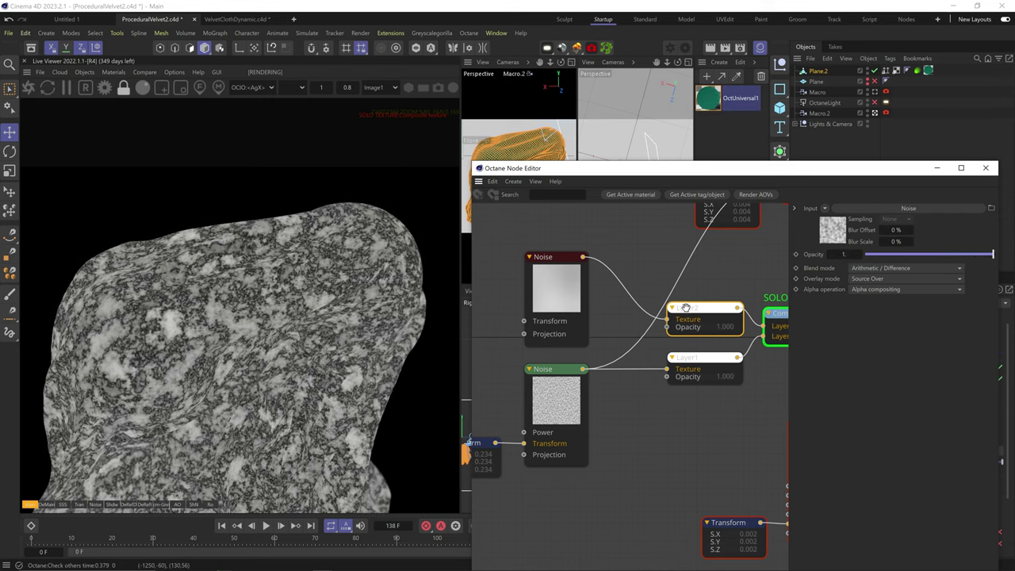
{"action": "left_click", "coordinate": [894, 268]}
{"action": "left_click", "coordinate": [894, 308]}
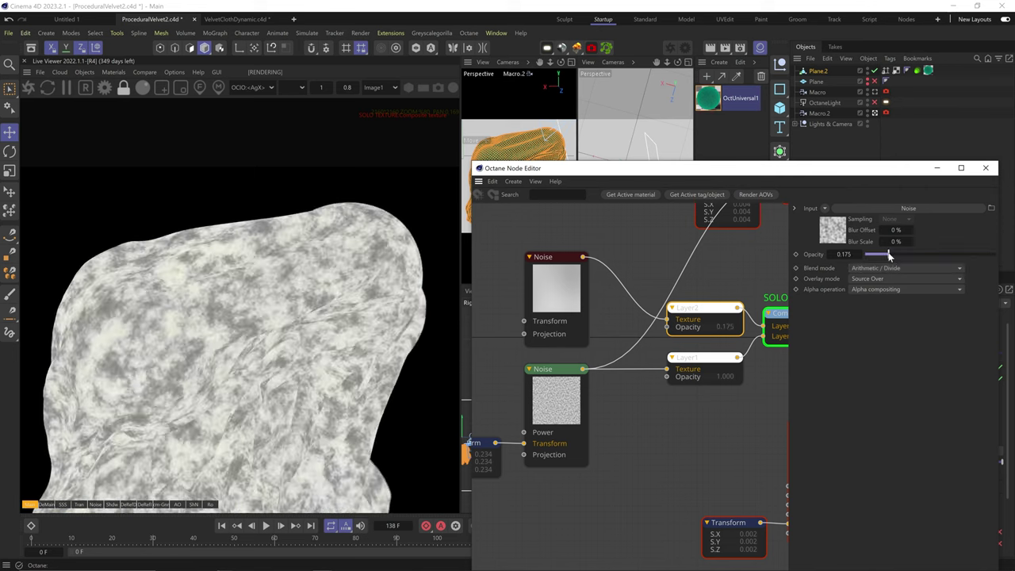
Step: Try the Cranal type on the Cinema 4D Noise with Layer2 at full opacity
{"action": "left_click", "coordinate": [557, 277]}
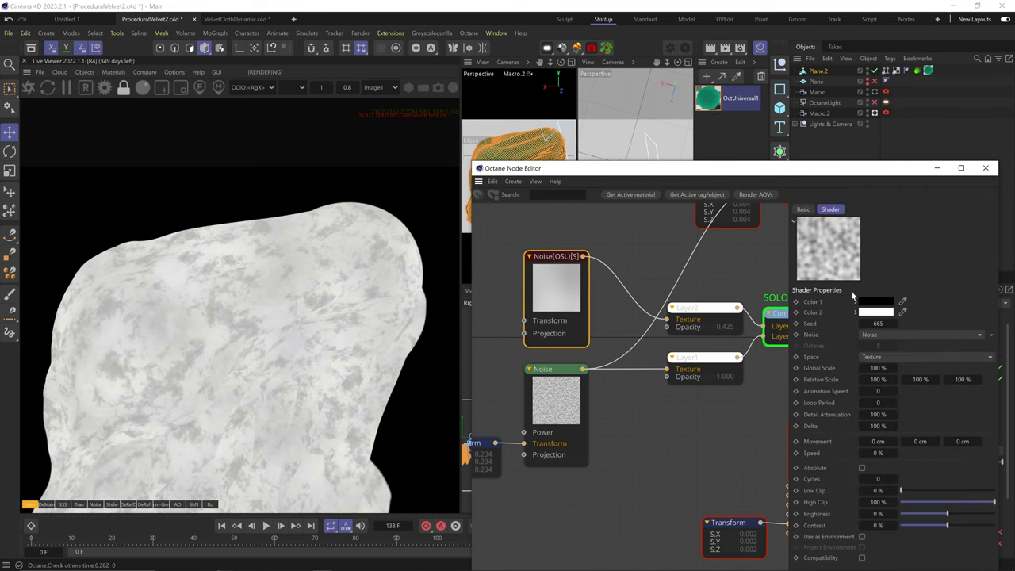
{"action": "left_click", "coordinate": [922, 335]}
{"action": "left_click", "coordinate": [895, 245]}
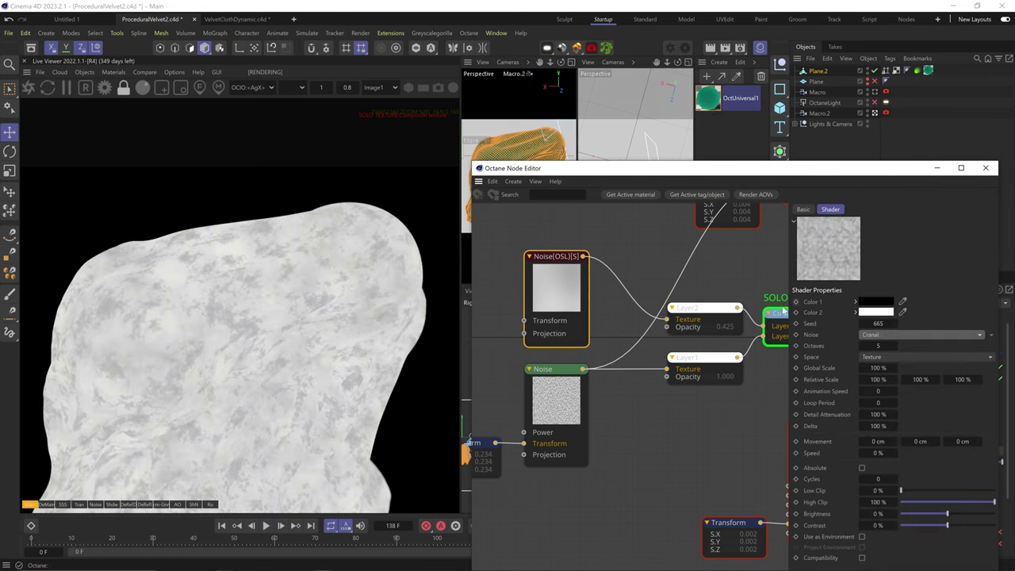
{"action": "left_click", "coordinate": [701, 309]}
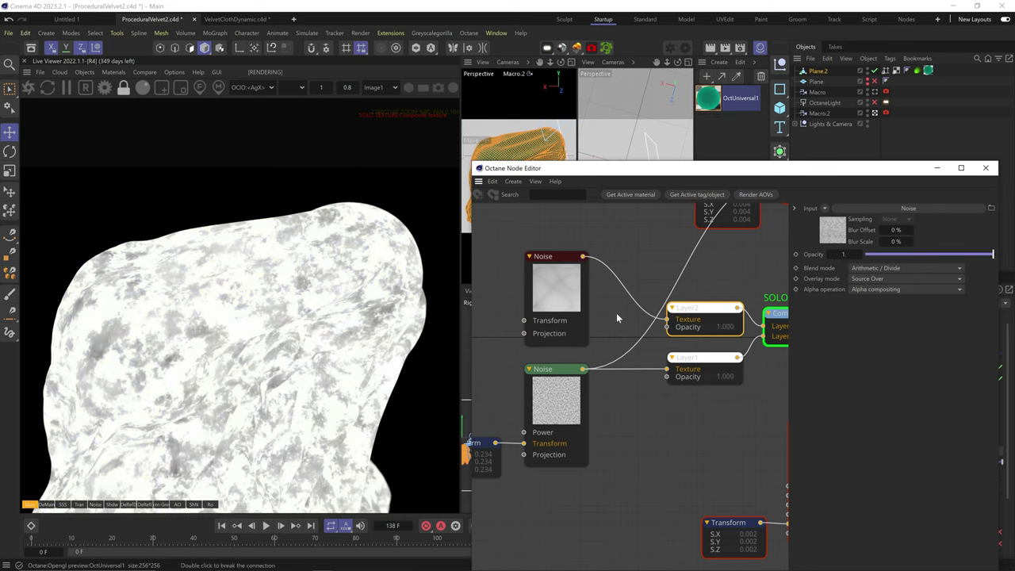
Step: Set the noise type of the Cinema 4D Noise to Stupl
{"action": "left_click", "coordinate": [568, 292]}
{"action": "left_click", "coordinate": [936, 334]}
{"action": "left_click", "coordinate": [909, 440]}
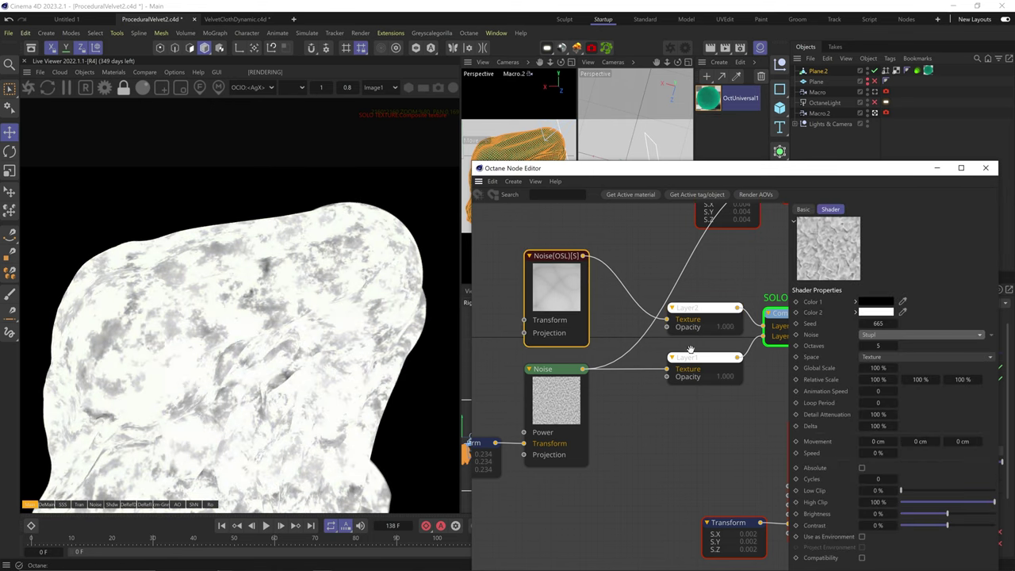
Step: Set Layer2's blend mode to Arithmetic / Subtract with an opacity of about 0.596
{"action": "left_click", "coordinate": [698, 309]}
{"action": "left_click", "coordinate": [906, 269]}
{"action": "left_click", "coordinate": [916, 295]}
{"action": "left_click", "coordinate": [930, 255]}
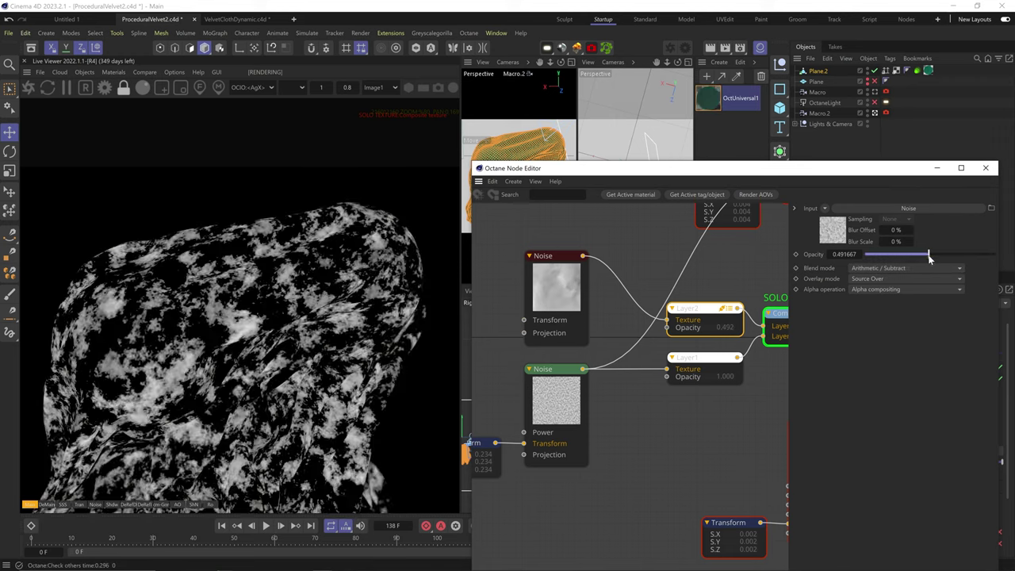
{"action": "left_click_drag", "start_coordinate": [930, 255], "coordinate": [935, 255]}
Step: Set the Perlin Noise's Omega to about 0.361 and its contrast to about 2.53
{"action": "middle_click_drag", "start_coordinate": [676, 357], "coordinate": [714, 370]}
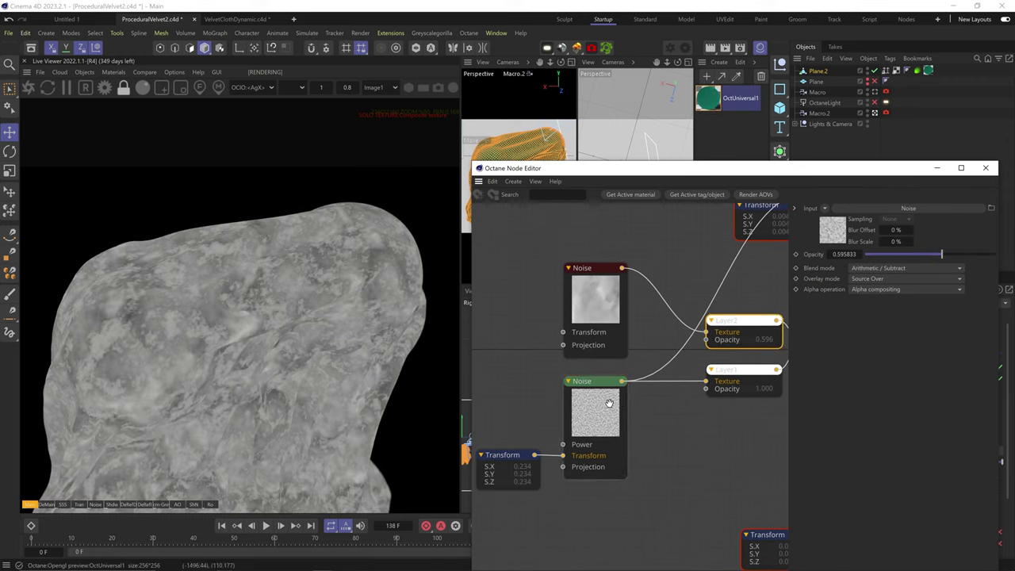
{"action": "left_click", "coordinate": [609, 403]}
{"action": "left_click", "coordinate": [915, 270]}
{"action": "left_click", "coordinate": [921, 303]}
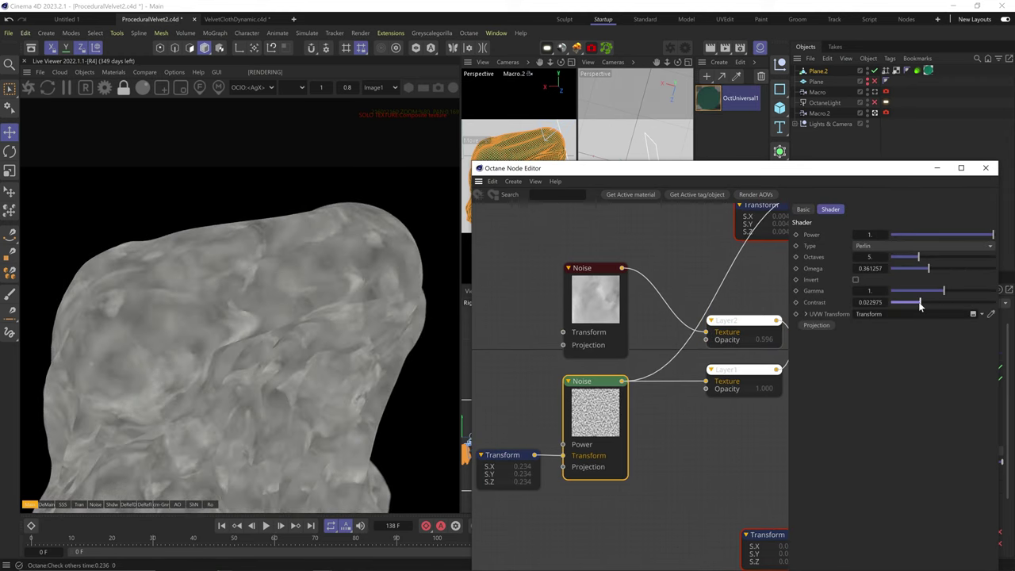
{"action": "left_click_drag", "start_coordinate": [951, 303], "coordinate": [963, 303]}
Step: Solo the gradient fed by the two-layer Composite texture and shift its black knot to near the start of the ramp
{"action": "middle_click_drag", "start_coordinate": [781, 357], "coordinate": [532, 370]}
{"action": "right_click", "coordinate": [668, 343]}
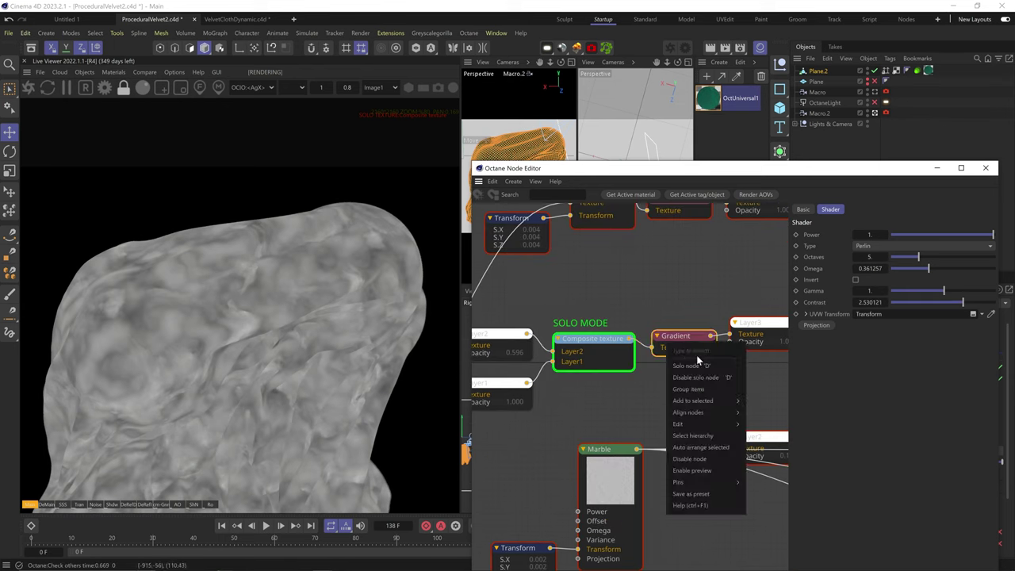
{"action": "left_click", "coordinate": [696, 362]}
{"action": "left_click_drag", "start_coordinate": [883, 347], "coordinate": [859, 347]}
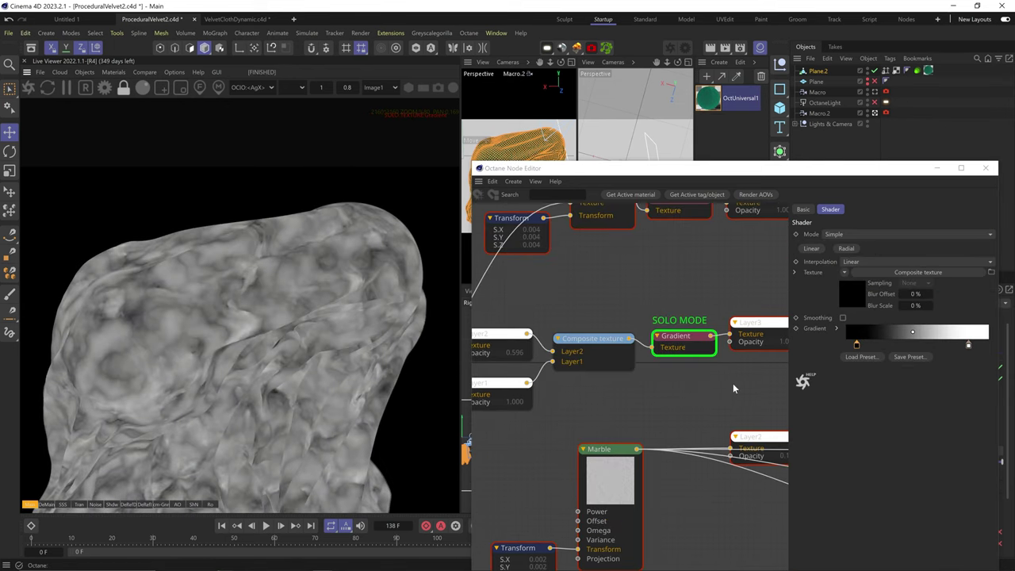
Step: Solo the five-layer Composite texture to examine the combined layers, check Layer3, and turn solo mode off
{"action": "middle_click_drag", "start_coordinate": [719, 379], "coordinate": [452, 380]}
{"action": "right_click", "coordinate": [664, 402]}
{"action": "left_click", "coordinate": [680, 424]}
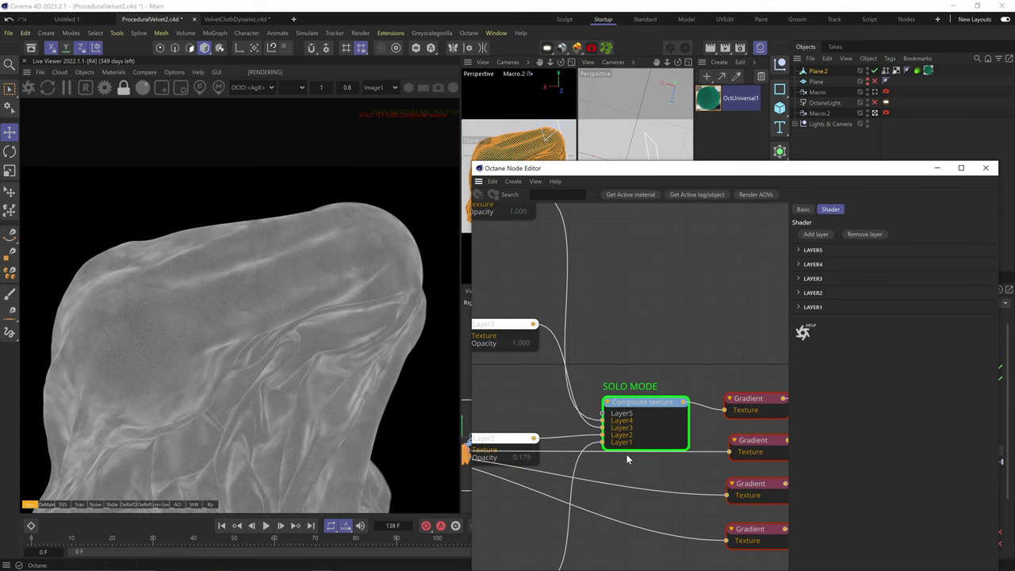
{"action": "middle_click_drag", "start_coordinate": [540, 392], "coordinate": [662, 388]}
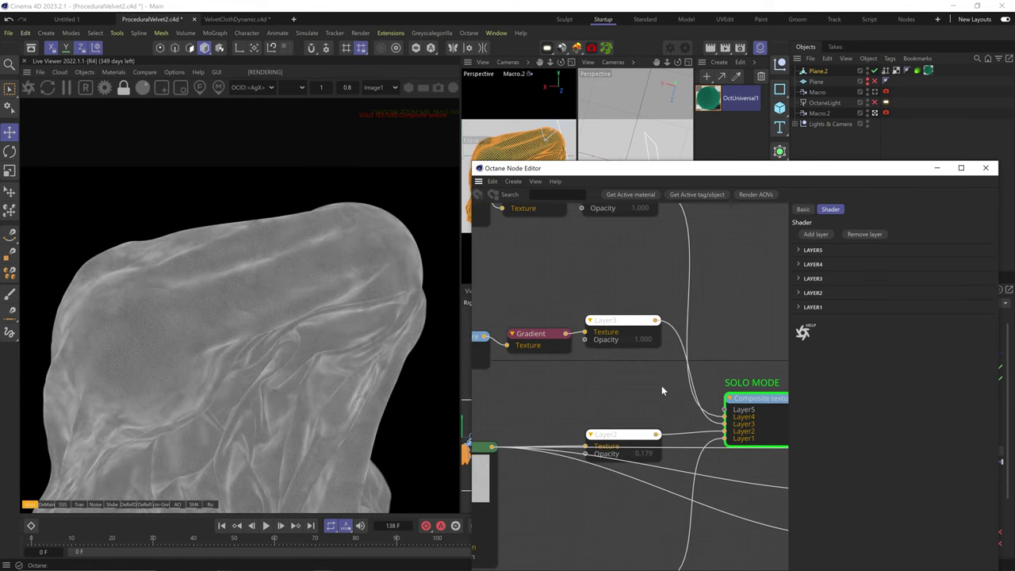
{"action": "left_click", "coordinate": [639, 321]}
{"action": "middle_click_drag", "start_coordinate": [784, 438], "coordinate": [618, 399]}
{"action": "right_click", "coordinate": [610, 366]}
{"action": "left_click", "coordinate": [619, 393]}
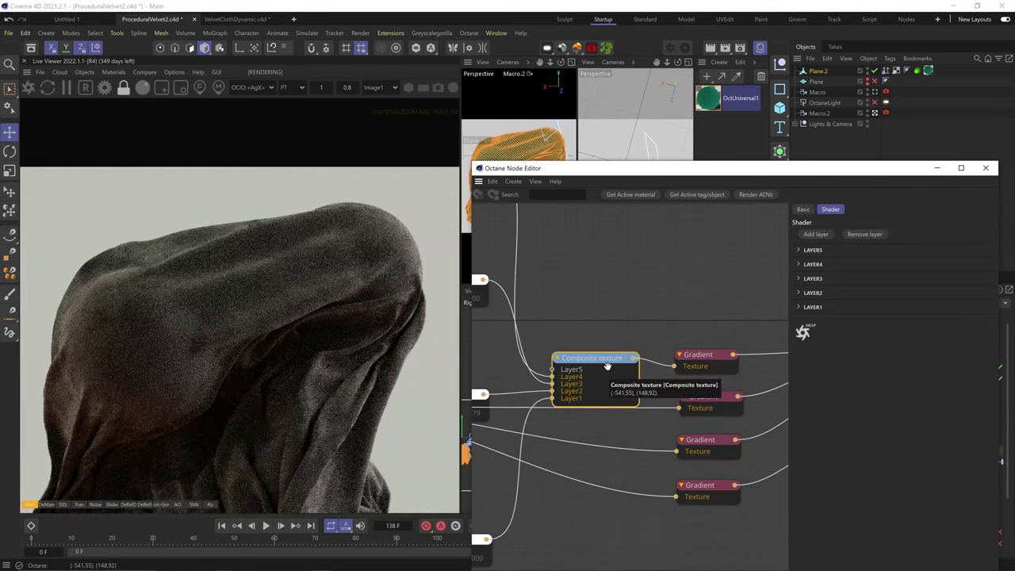
Step: Pull the dark and bright green knots of the albedo gradient inward to increase the color contrast
{"action": "left_click", "coordinate": [698, 357]}
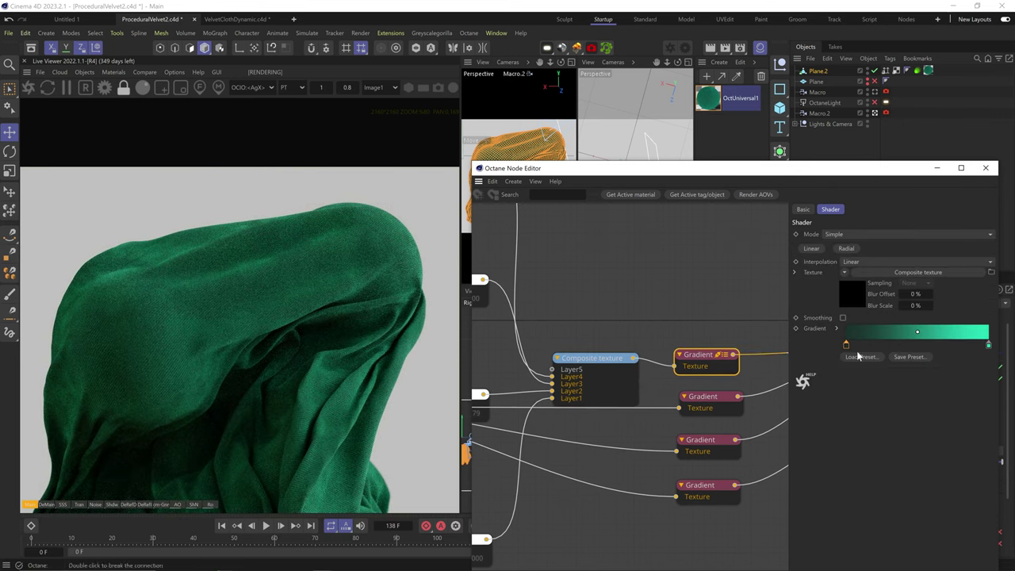
{"action": "left_click_drag", "start_coordinate": [847, 346], "coordinate": [875, 347]}
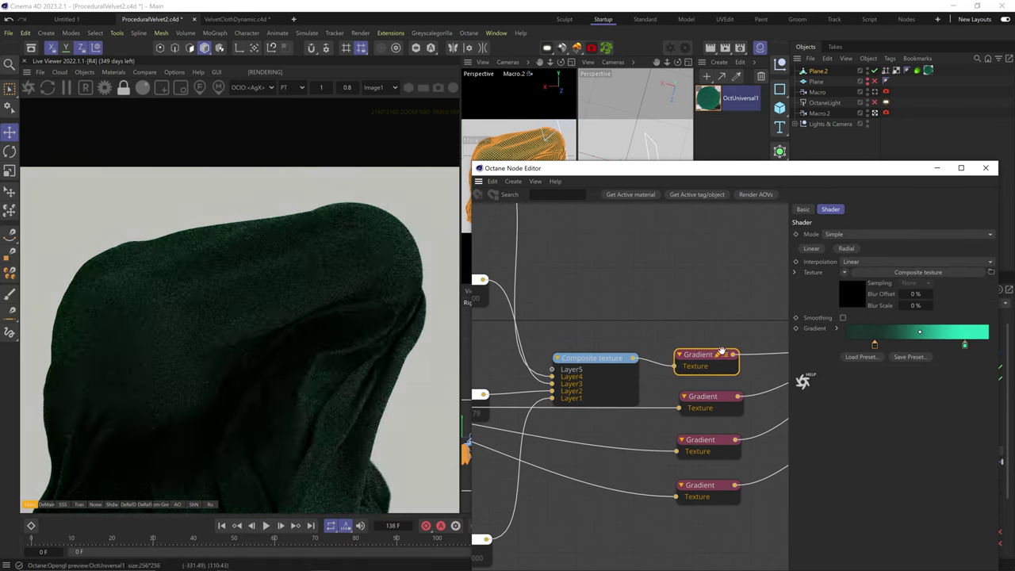
{"action": "left_click", "coordinate": [719, 355]}
{"action": "left_click_drag", "start_coordinate": [965, 346], "coordinate": [931, 347]}
Step: Slightly lower the skew factor of the Falloff map that feeds Layer1
{"action": "middle_click_drag", "start_coordinate": [620, 423], "coordinate": [762, 377]}
{"action": "middle_click_drag", "start_coordinate": [615, 406], "coordinate": [609, 368]}
{"action": "left_click", "coordinate": [601, 459]}
{"action": "middle_click_drag", "start_coordinate": [655, 423], "coordinate": [800, 374]}
{"action": "left_click", "coordinate": [582, 434]}
{"action": "left_click_drag", "start_coordinate": [911, 269], "coordinate": [903, 270]}
Step: Solo the five-layer Composite texture to check the adjusted falloff, and return to the full material
{"action": "right_click", "coordinate": [723, 282]}
{"action": "middle_click_drag", "start_coordinate": [766, 313], "coordinate": [552, 380]}
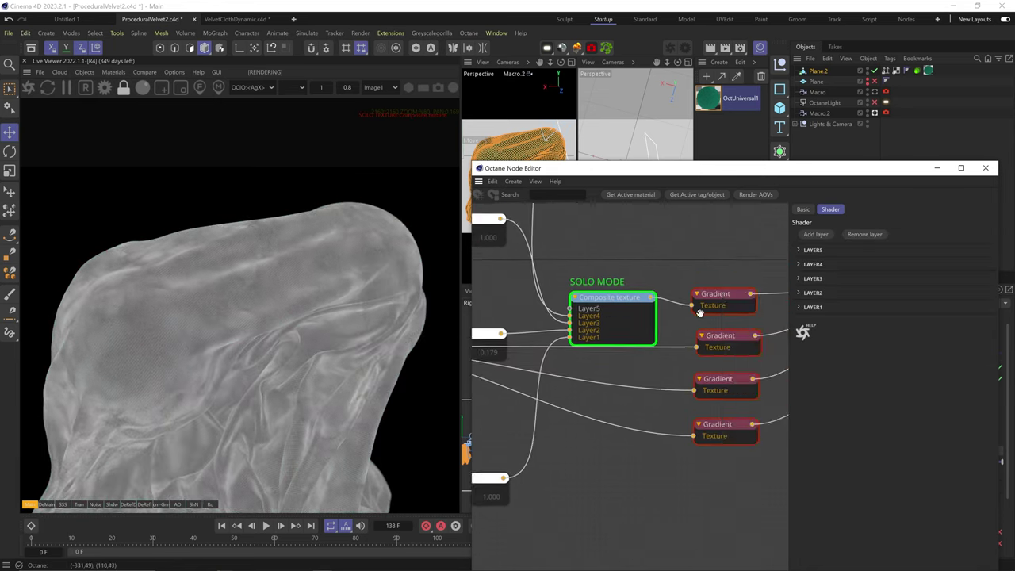
{"action": "middle_click_drag", "start_coordinate": [478, 236], "coordinate": [429, 244]}
{"action": "right_click", "coordinate": [708, 303]}
{"action": "right_click", "coordinate": [695, 308]}
Step: Move the dark knot of the green albedo gradient closer to the start and inspect the rendered fabric up close
{"action": "left_click_drag", "start_coordinate": [874, 346], "coordinate": [856, 346]}
{"action": "left_click", "coordinate": [703, 331]}
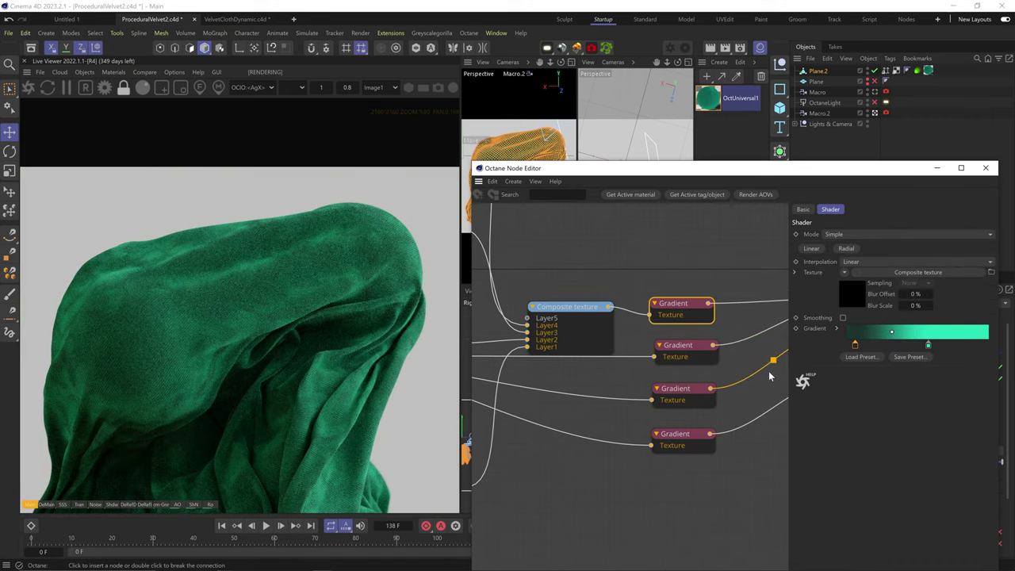
{"action": "scroll", "coordinate": [376, 415], "scroll_direction": "up", "scroll_amount": 3}
{"action": "scroll", "coordinate": [342, 381], "scroll_direction": "down", "scroll_amount": 3}
{"action": "scroll", "coordinate": [253, 234], "scroll_direction": "up", "scroll_amount": 3}
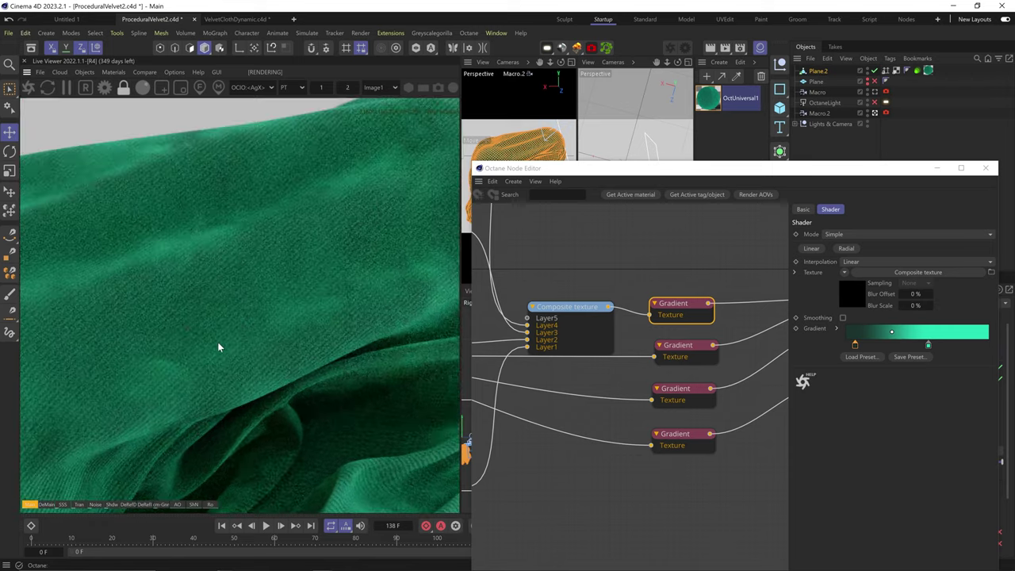
Step: Expand the Sheen layer inputs on the OctUniversal1 node and wire the bump gradient into Sheen roughness
{"action": "scroll", "coordinate": [221, 324], "scroll_direction": "down", "scroll_amount": 3}
{"action": "scroll", "coordinate": [262, 351], "scroll_direction": "up", "scroll_amount": 3}
{"action": "scroll", "coordinate": [318, 371], "scroll_direction": "down", "scroll_amount": 3}
{"action": "middle_click_drag", "start_coordinate": [691, 341], "coordinate": [551, 301]}
{"action": "left_click_drag", "start_coordinate": [743, 223], "coordinate": [749, 271]}
{"action": "left_click", "coordinate": [552, 361]}
{"action": "left_click", "coordinate": [553, 404]}
{"action": "left_click", "coordinate": [714, 350]}
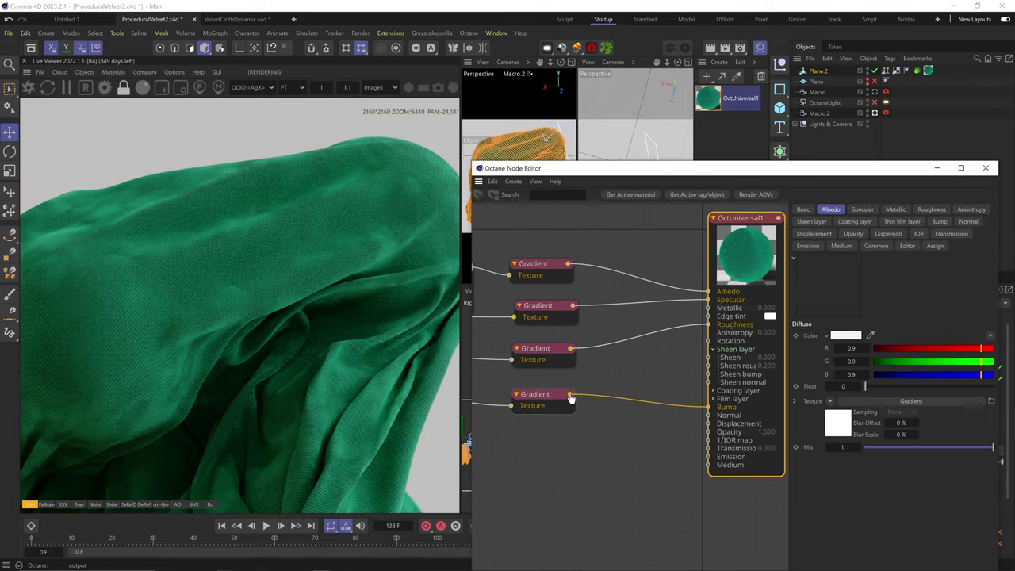
Step: Set the material's Sheen to about 0.357 and wire the bump gradient into Sheen bump as well
{"action": "left_click", "coordinate": [750, 219]}
{"action": "left_click", "coordinate": [812, 223]}
{"action": "left_click", "coordinate": [899, 336]}
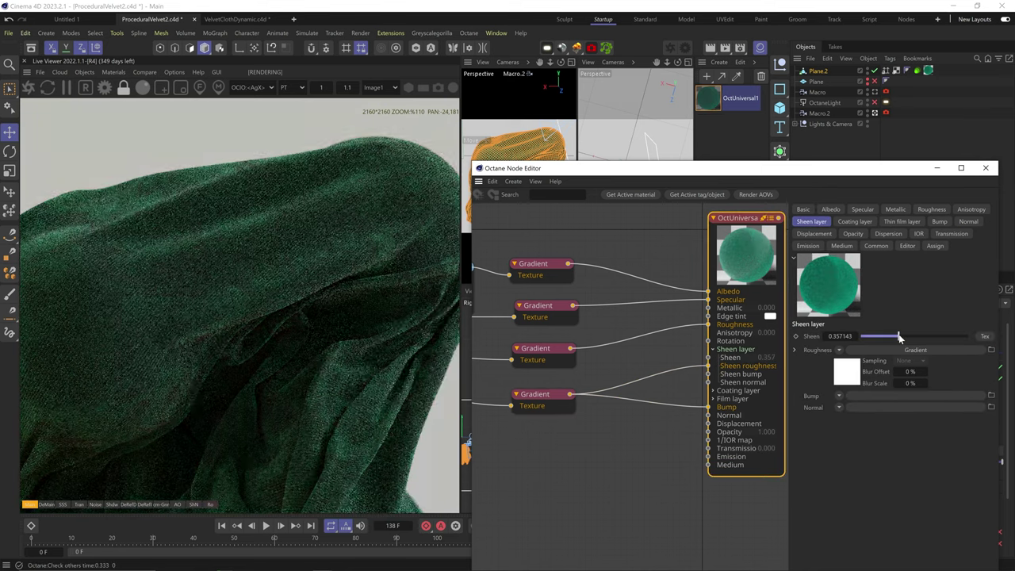
{"action": "scroll", "coordinate": [302, 363], "scroll_direction": "down", "scroll_amount": 2}
{"action": "scroll", "coordinate": [233, 361], "scroll_direction": "down", "scroll_amount": 2}
{"action": "scroll", "coordinate": [227, 360], "scroll_direction": "up", "scroll_amount": 1}
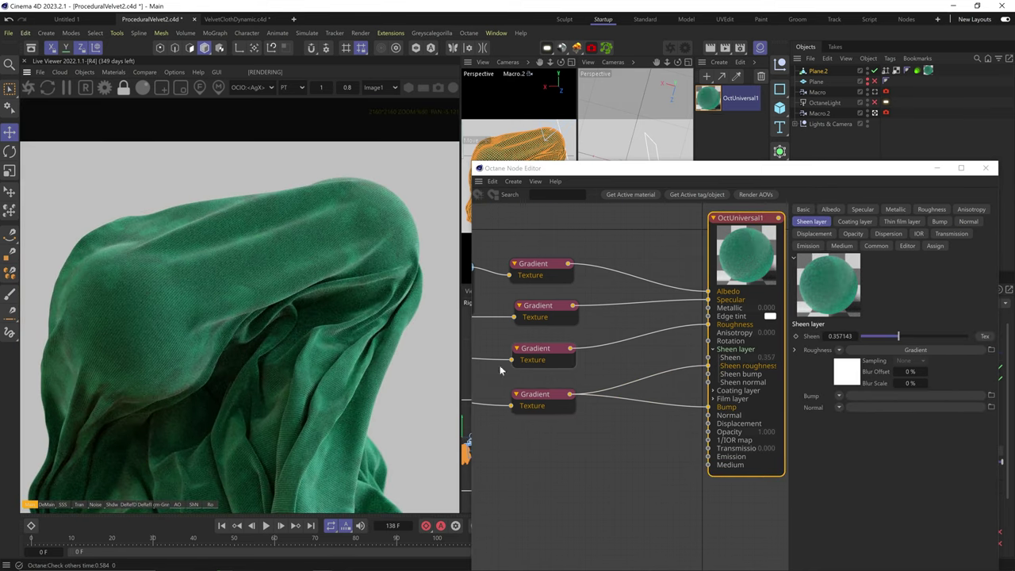
{"action": "left_click_drag", "start_coordinate": [708, 375], "coordinate": [709, 376]}
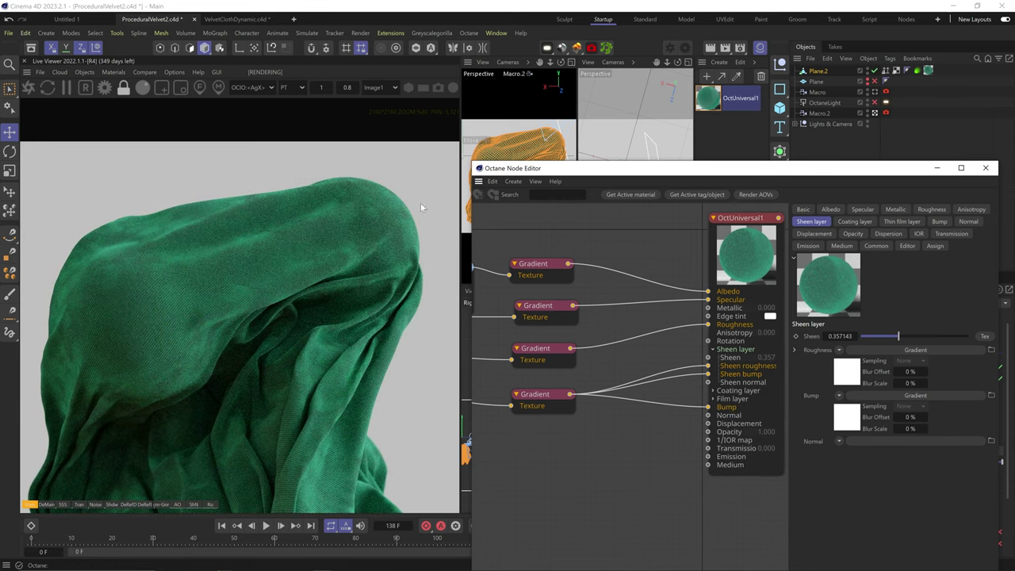
Step: Add a Gradient node fed by the Marble texture below the existing gradients and darken its white knot to dark grey
{"action": "left_click_drag", "start_coordinate": [473, 162], "coordinate": [431, 137]}
{"action": "middle_click_drag", "start_coordinate": [476, 420], "coordinate": [733, 405]}
{"action": "scroll", "coordinate": [667, 387], "scroll_direction": "down", "scroll_amount": 4}
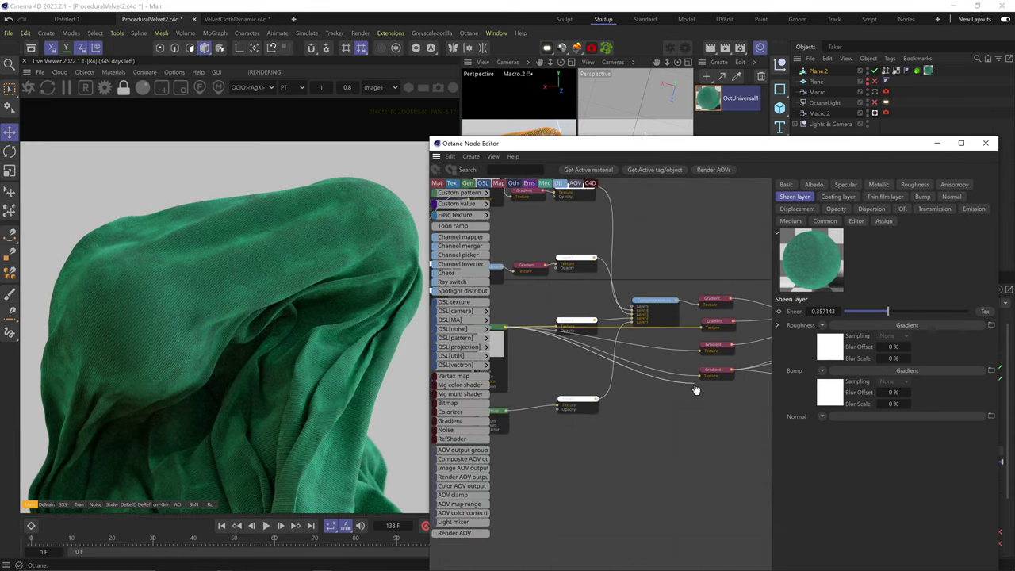
{"action": "left_click_drag", "start_coordinate": [696, 389], "coordinate": [703, 394]}
{"action": "type", "text": "gr"}
{"action": "key", "text": "Return"}
{"action": "middle_click_drag", "start_coordinate": [745, 384], "coordinate": [648, 389]}
{"action": "double_click", "coordinate": [990, 320]}
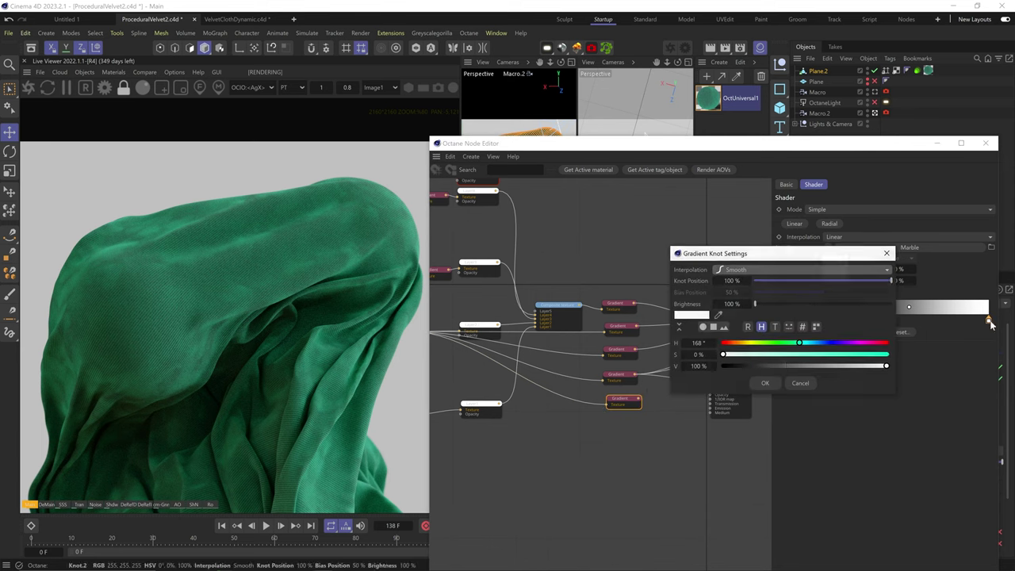
{"action": "left_click", "coordinate": [766, 383]}
Step: Wire the new dark grey gradient into Sheen bump and set the material's Sheen to about 0.61
{"action": "scroll", "coordinate": [670, 389], "scroll_direction": "up", "scroll_amount": 3}
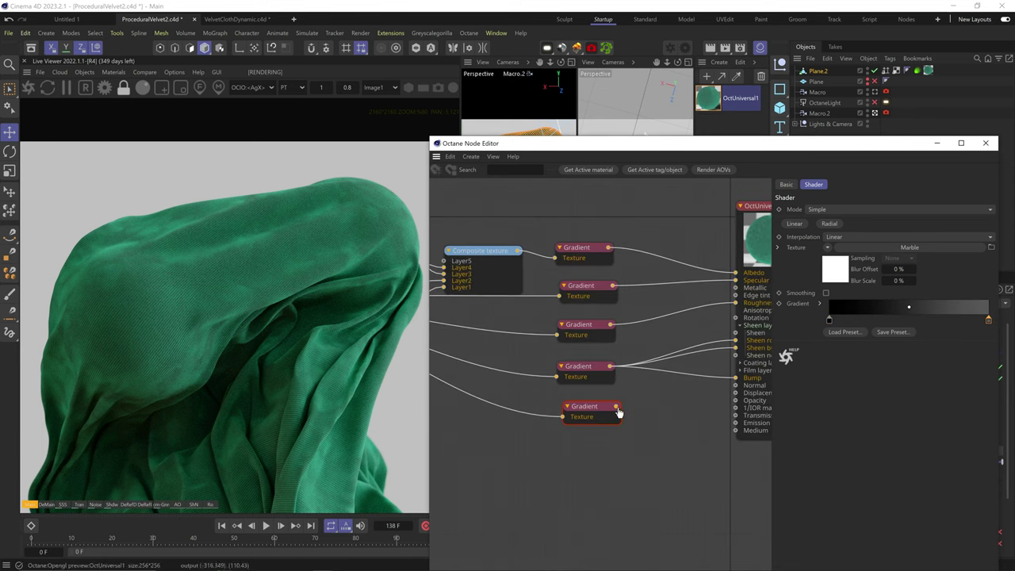
{"action": "left_click", "coordinate": [760, 240]}
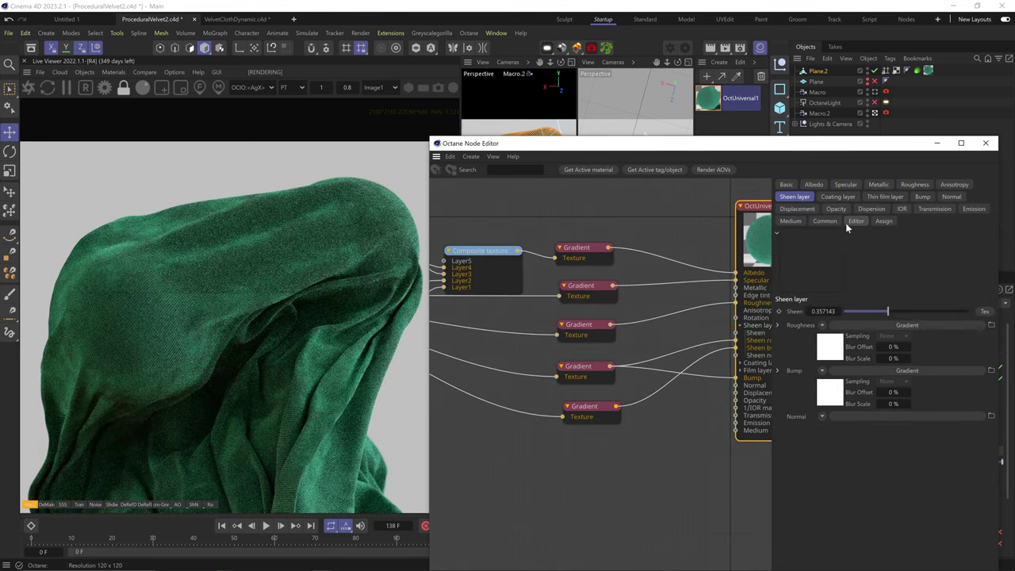
{"action": "left_click", "coordinate": [919, 310]}
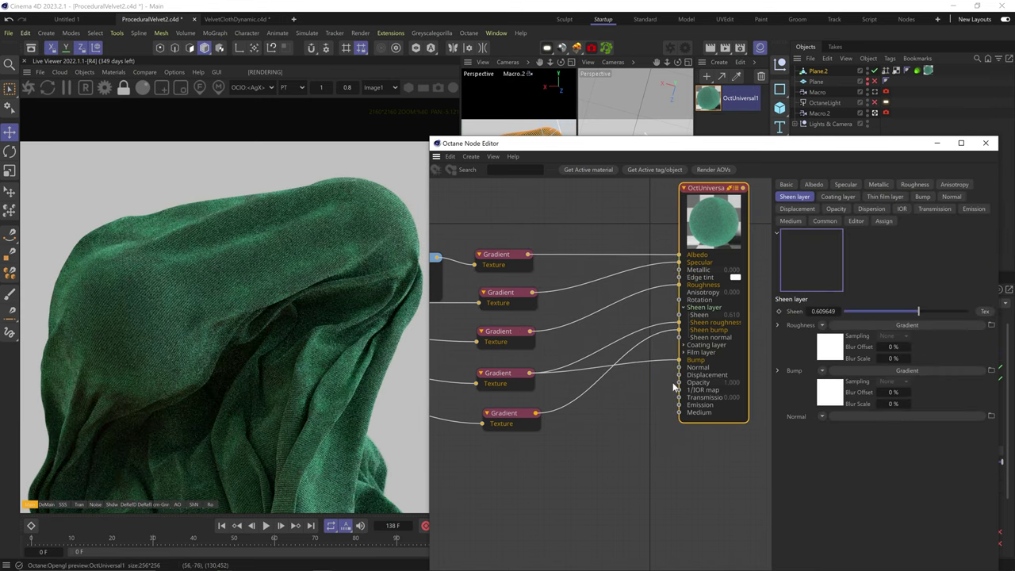
Step: Move the three lowest gradients down, then add a Gradient fed by the Composite texture and wire it into Metallic
{"action": "left_click_drag", "start_coordinate": [668, 488], "coordinate": [435, 269]}
{"action": "left_click_drag", "start_coordinate": [509, 345], "coordinate": [507, 349]}
{"action": "middle_click_drag", "start_coordinate": [646, 296], "coordinate": [555, 298]}
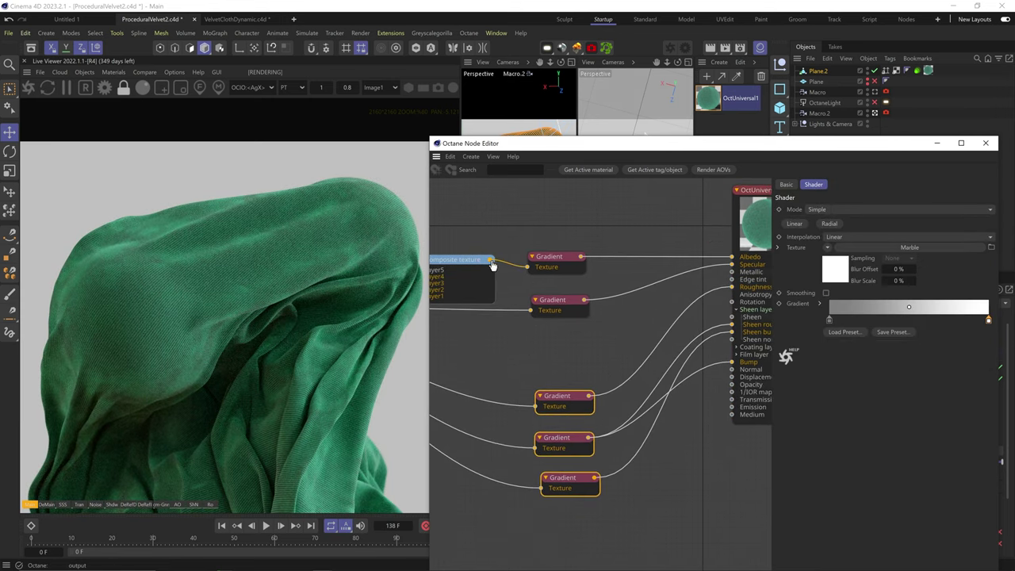
{"action": "double_click", "coordinate": [530, 351]}
{"action": "left_click", "coordinate": [580, 337]}
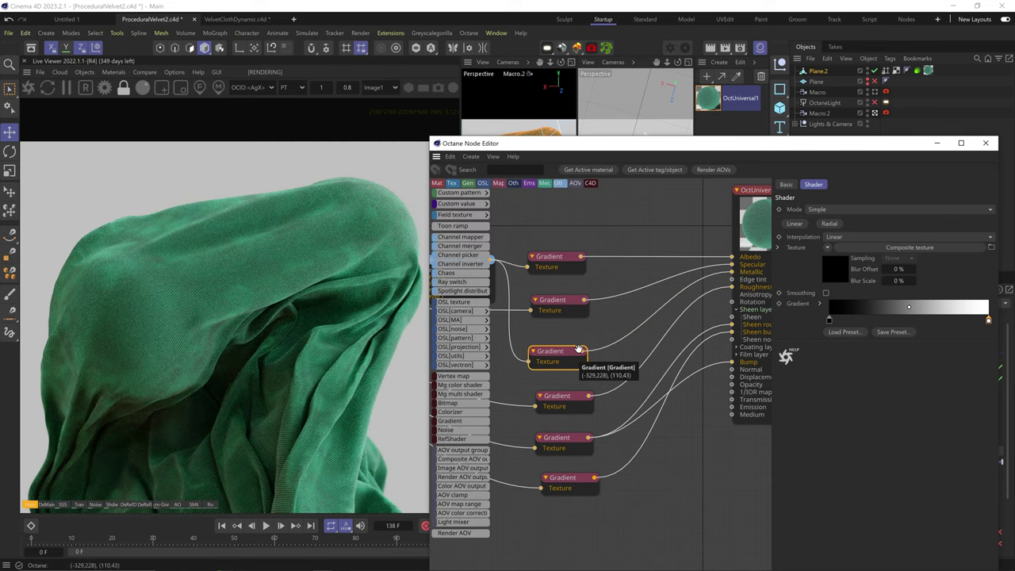
Step: Check the reflection render pass, return to the main render, and darken the white knot of the Metallic gradient to grey
{"action": "left_click", "coordinate": [145, 506]}
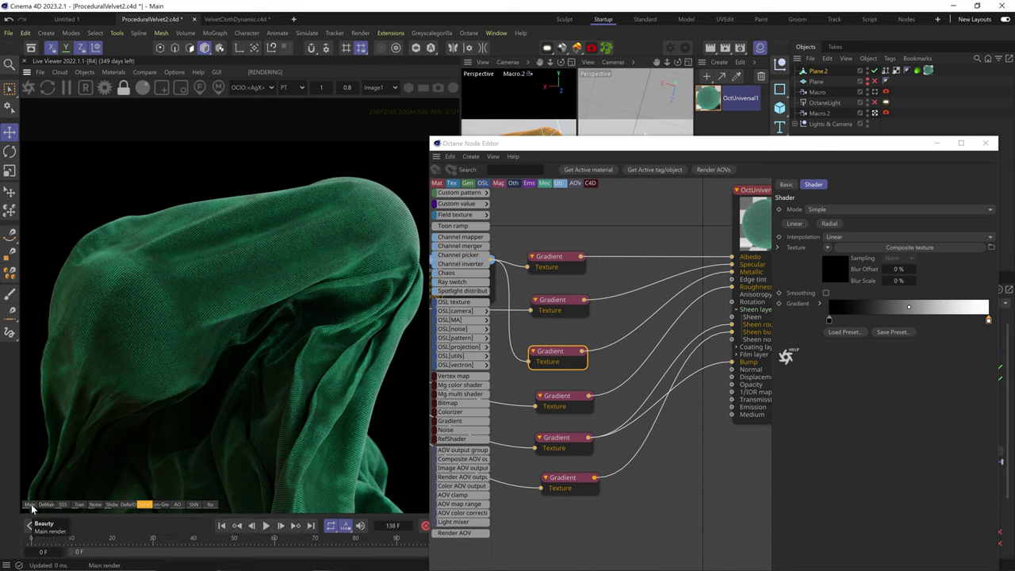
{"action": "left_click", "coordinate": [30, 505]}
{"action": "double_click", "coordinate": [989, 321]}
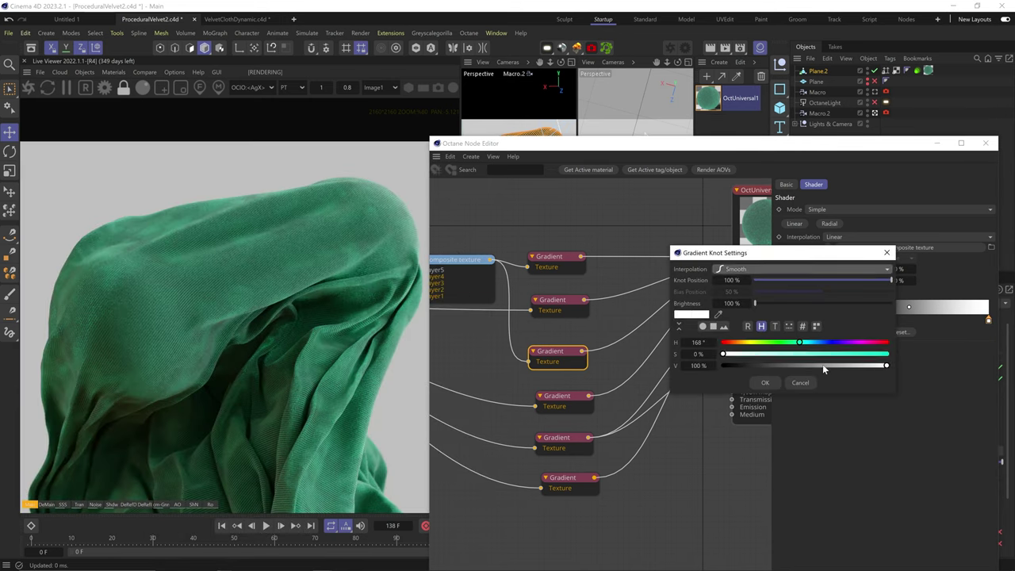
{"action": "left_click", "coordinate": [823, 367]}
{"action": "left_click", "coordinate": [767, 383]}
Step: Lower the color value of the dark knot in the green albedo gradient
{"action": "left_click", "coordinate": [550, 257]}
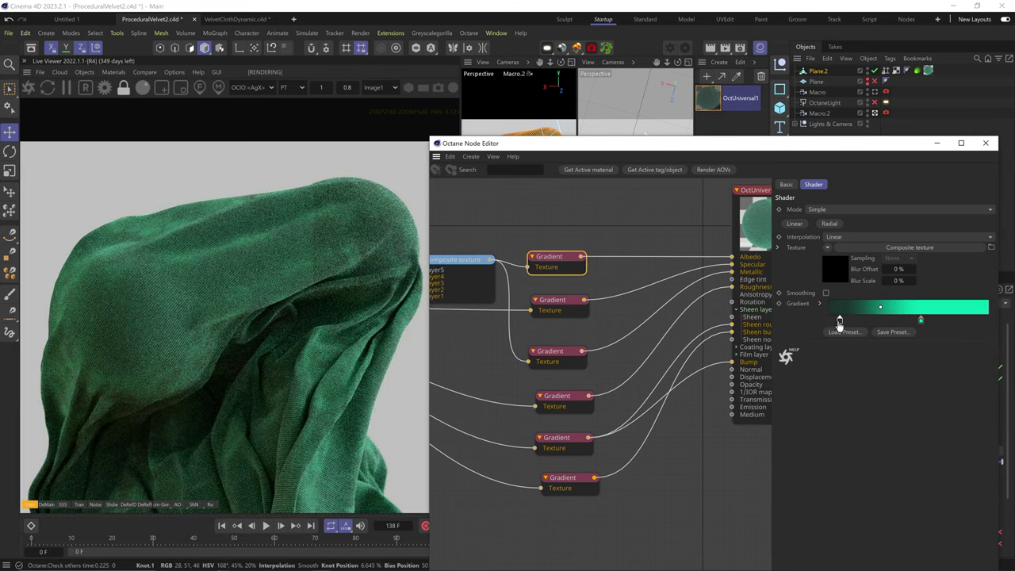
{"action": "double_click", "coordinate": [840, 321]}
{"action": "left_click", "coordinate": [736, 367]}
{"action": "left_click", "coordinate": [768, 384]}
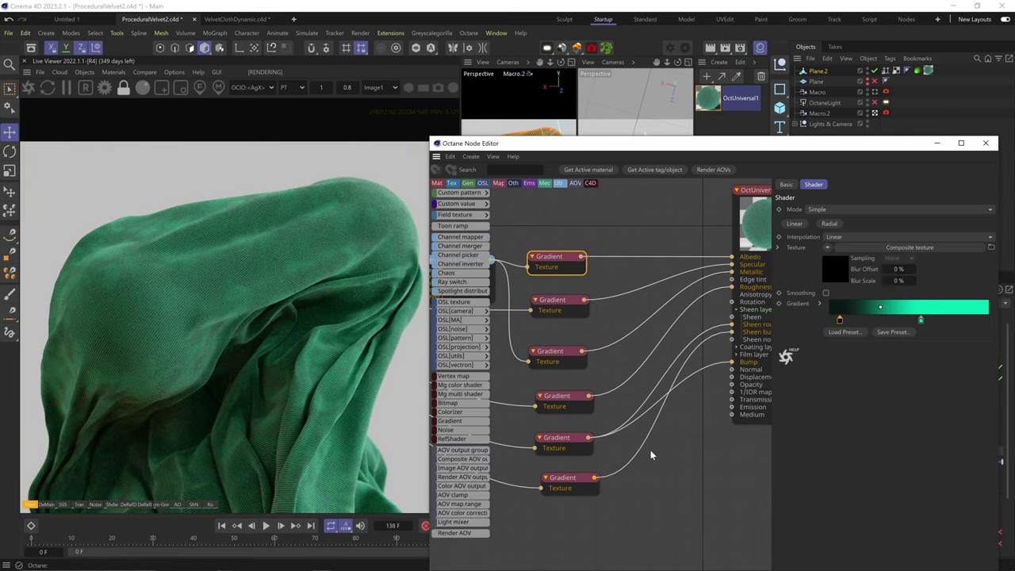
Step: Set the opacity of Layer2, which carries the Marble texture, to about 0.107
{"action": "middle_click_drag", "start_coordinate": [665, 429], "coordinate": [661, 401]}
{"action": "scroll", "coordinate": [655, 402], "scroll_direction": "down", "scroll_amount": 4}
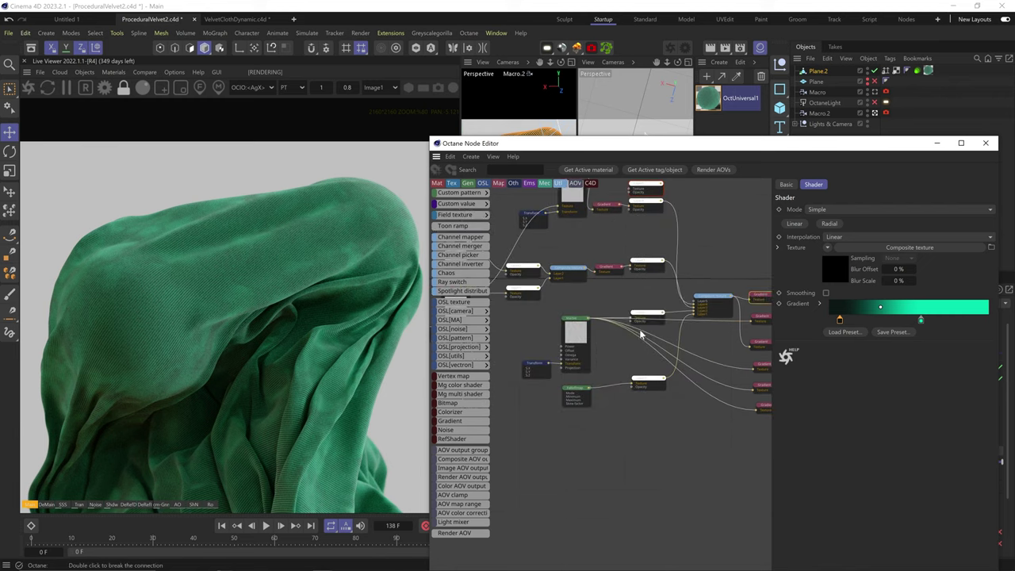
{"action": "left_click", "coordinate": [647, 318]}
{"action": "left_click_drag", "start_coordinate": [867, 231], "coordinate": [859, 230]}
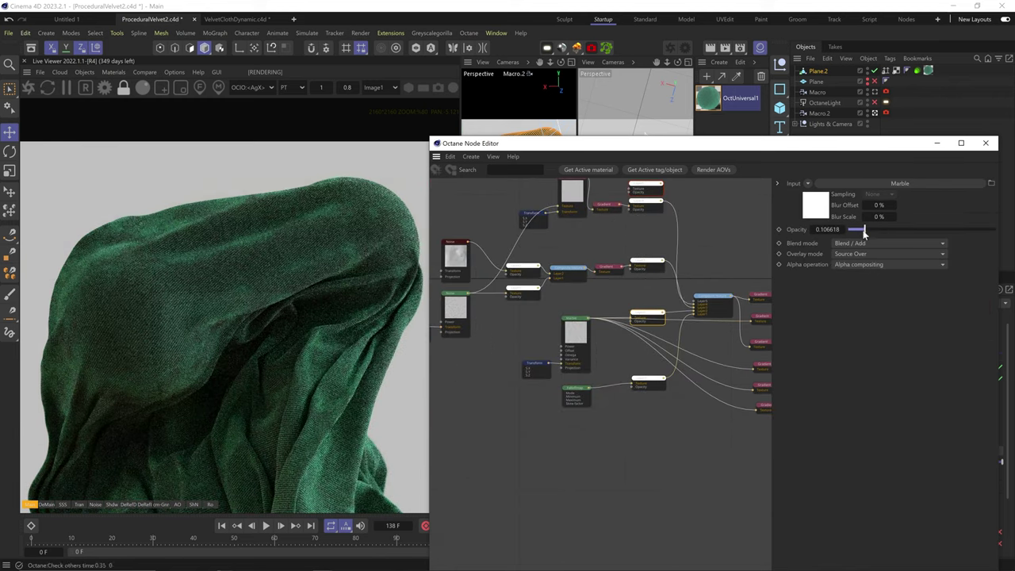
Step: Solo the albedo gradient and set the opacity of Layer4 in the main composite to about 0.35
{"action": "middle_click_drag", "start_coordinate": [713, 281], "coordinate": [676, 311]}
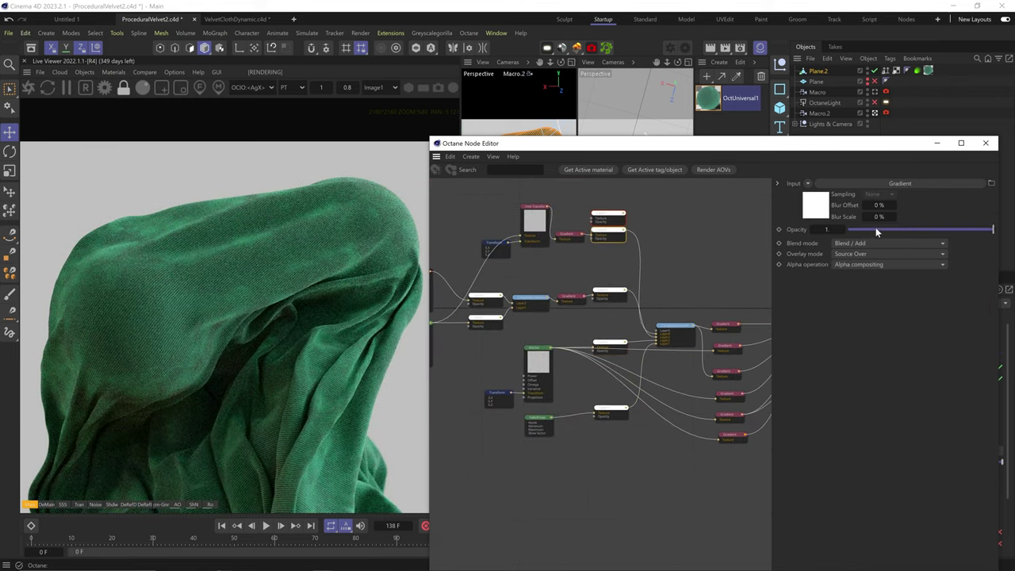
{"action": "left_click", "coordinate": [613, 291]}
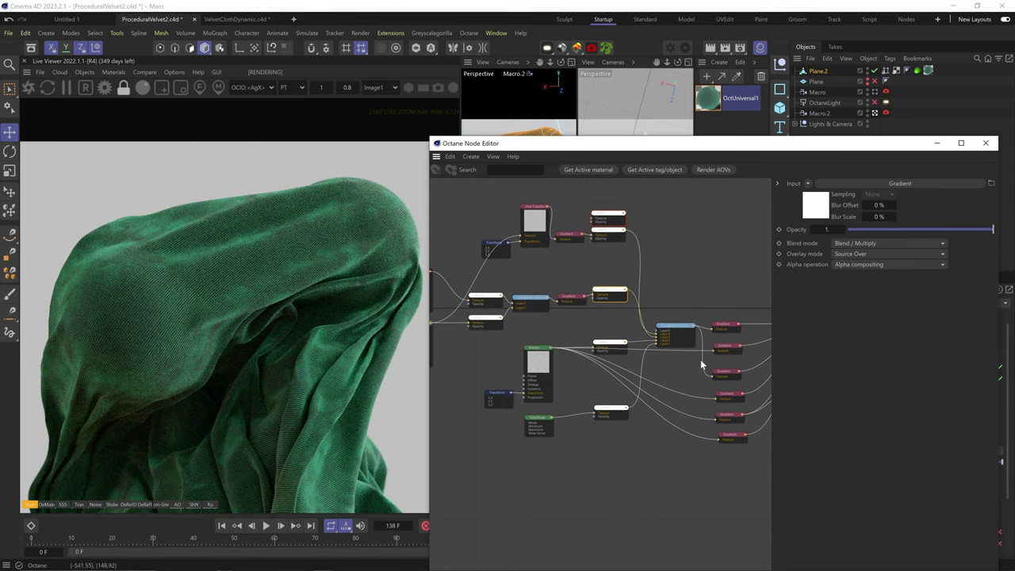
{"action": "right_click", "coordinate": [684, 330]}
{"action": "left_click", "coordinate": [740, 348]}
{"action": "left_click", "coordinate": [740, 349]}
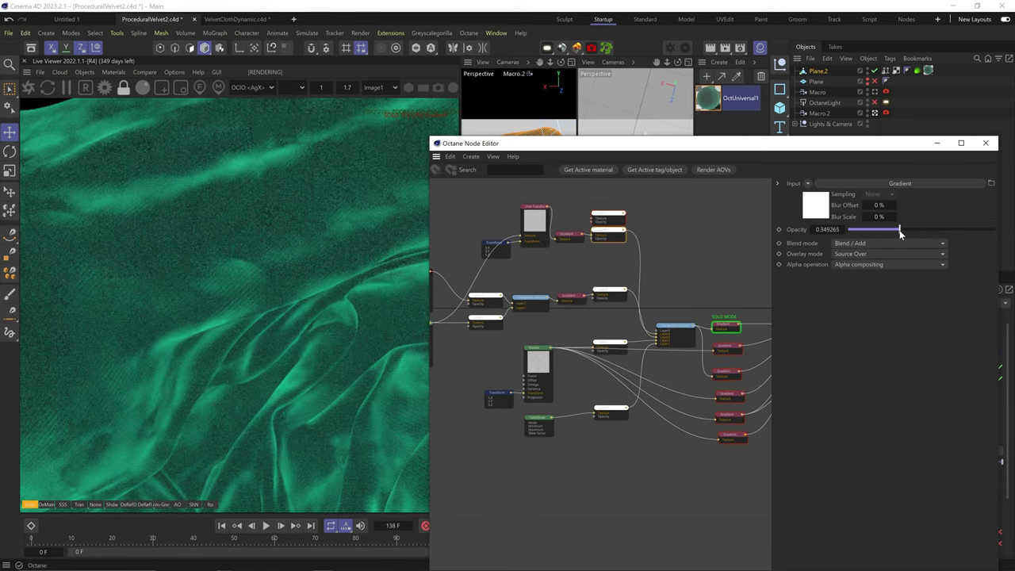
Step: Leave solo mode on the albedo gradient, view Layer3's blend settings and examine the rendered fabric
{"action": "middle_click_drag", "start_coordinate": [676, 355], "coordinate": [578, 331]}
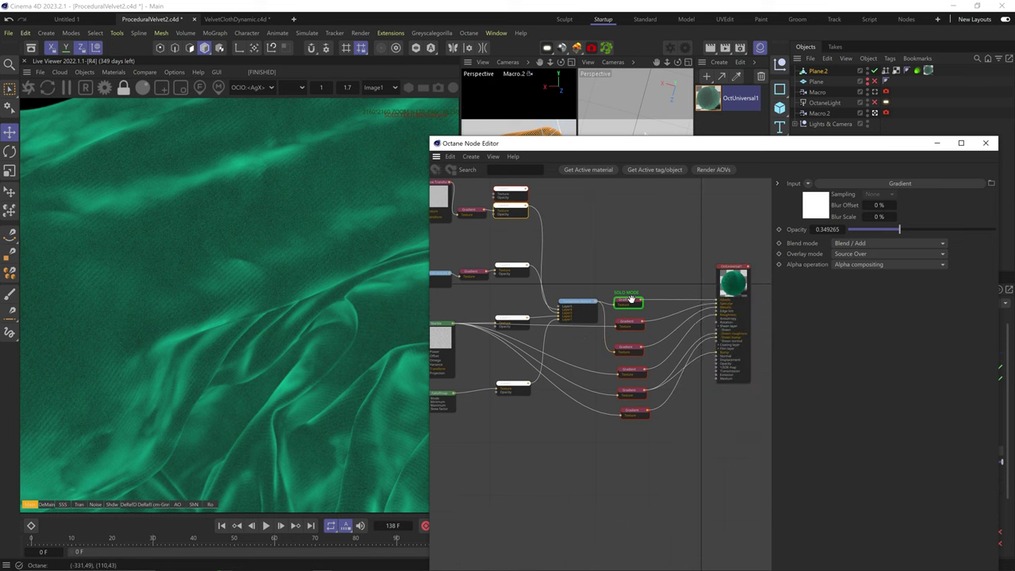
{"action": "right_click", "coordinate": [628, 297]}
{"action": "left_click", "coordinate": [654, 322]}
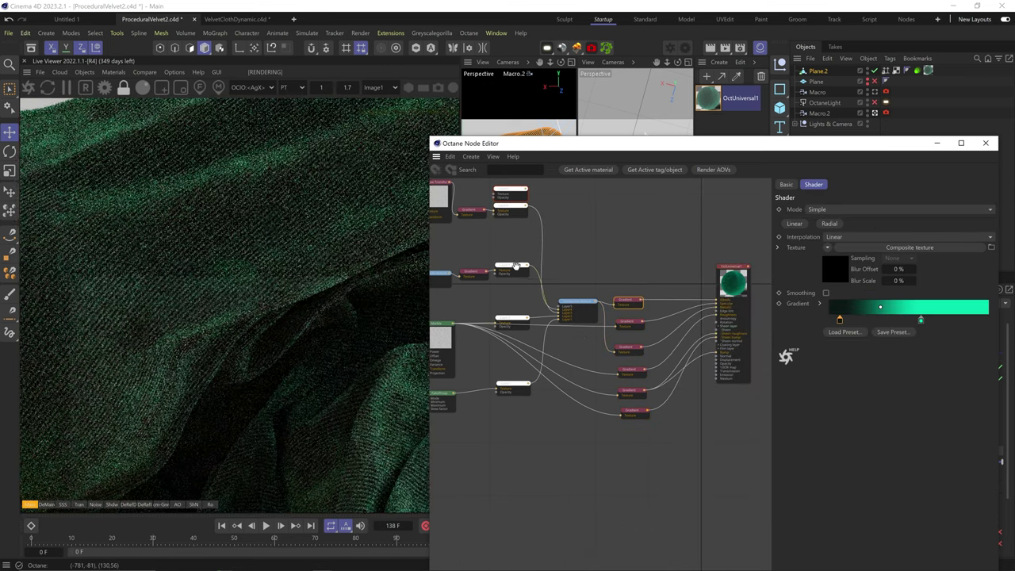
{"action": "left_click", "coordinate": [515, 265]}
{"action": "scroll", "coordinate": [288, 352], "scroll_direction": "down", "scroll_amount": 8}
{"action": "scroll", "coordinate": [268, 339], "scroll_direction": "up", "scroll_amount": 2}
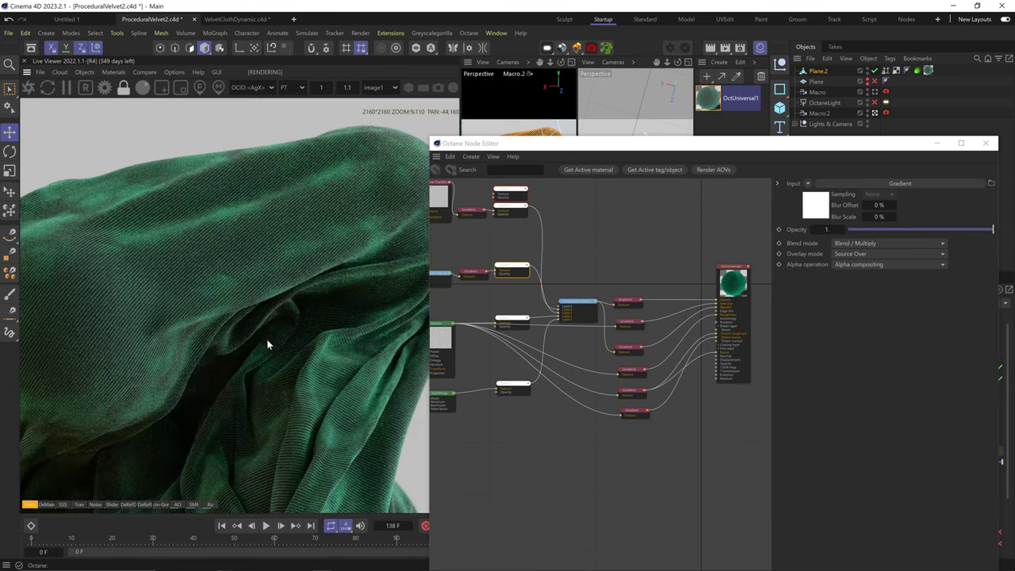
{"action": "scroll", "coordinate": [700, 338], "scroll_direction": "up", "scroll_amount": 4}
Step: Wire the dark grey gradient into Sheen roughness too and place it above the gradient that drives Bump
{"action": "left_click", "coordinate": [601, 424]}
{"action": "left_click", "coordinate": [601, 391]}
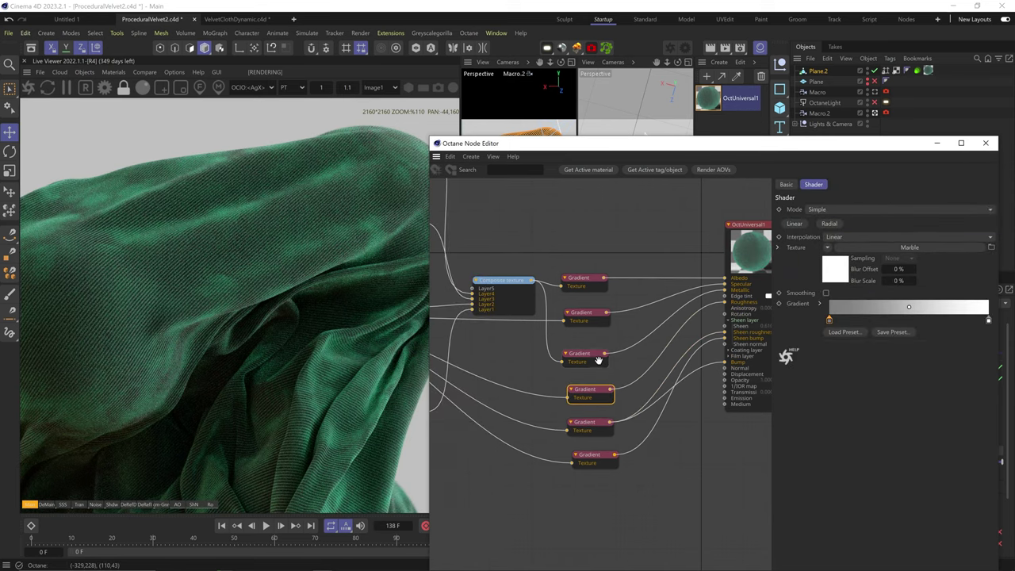
{"action": "left_click", "coordinate": [604, 458]}
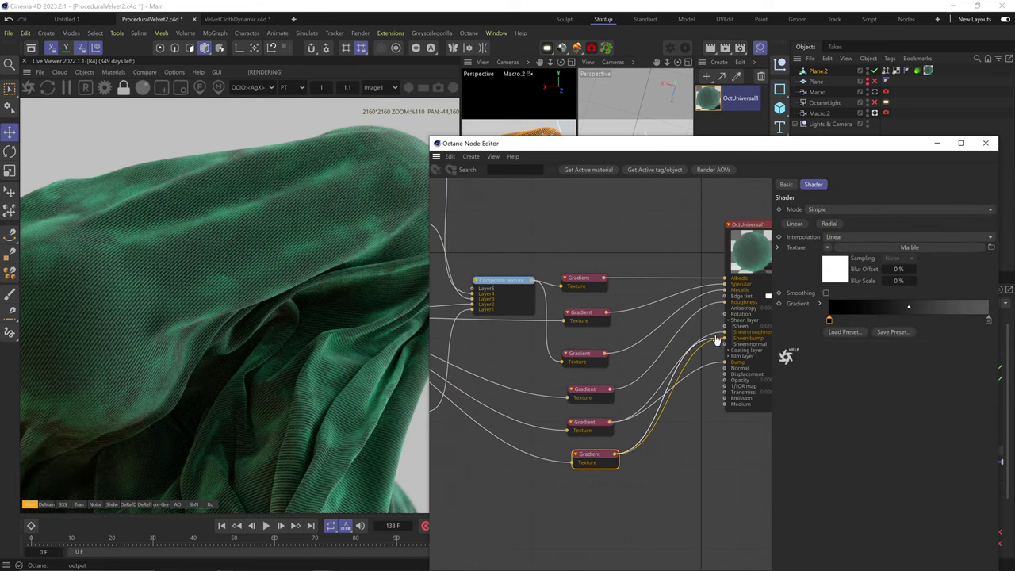
{"action": "mouse_move", "coordinate": [599, 424]}
{"action": "left_mouse_down"}
{"action": "mouse_move", "coordinate": [598, 480]}
{"action": "mouse_move", "coordinate": [592, 426]}
{"action": "left_mouse_up"}
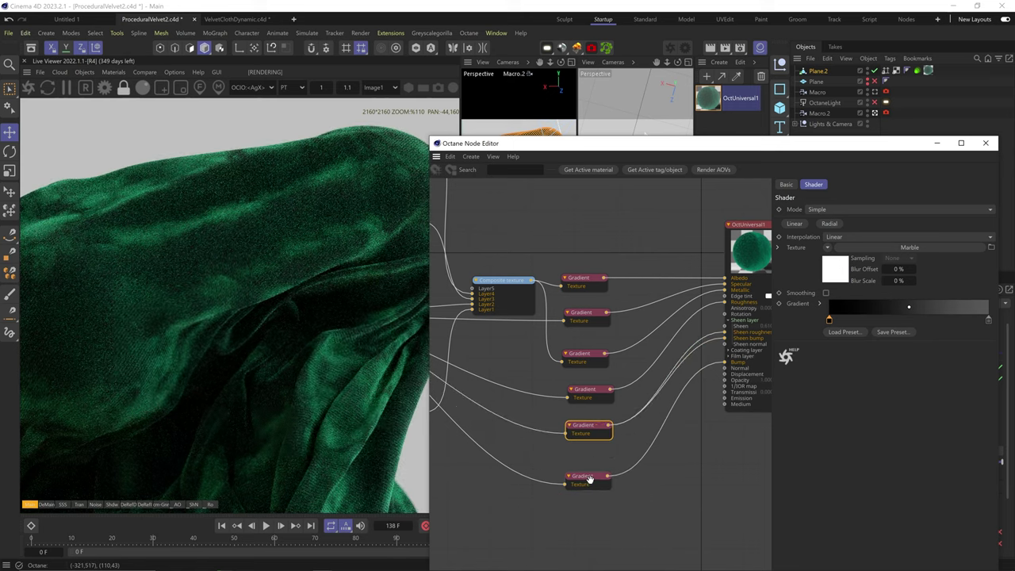
{"action": "left_click_drag", "start_coordinate": [591, 480], "coordinate": [590, 460]}
Step: Brighten the grey end knot of the gradient that drives Sheen roughness and Sheen bump
{"action": "middle_click_drag", "start_coordinate": [648, 379], "coordinate": [643, 383]}
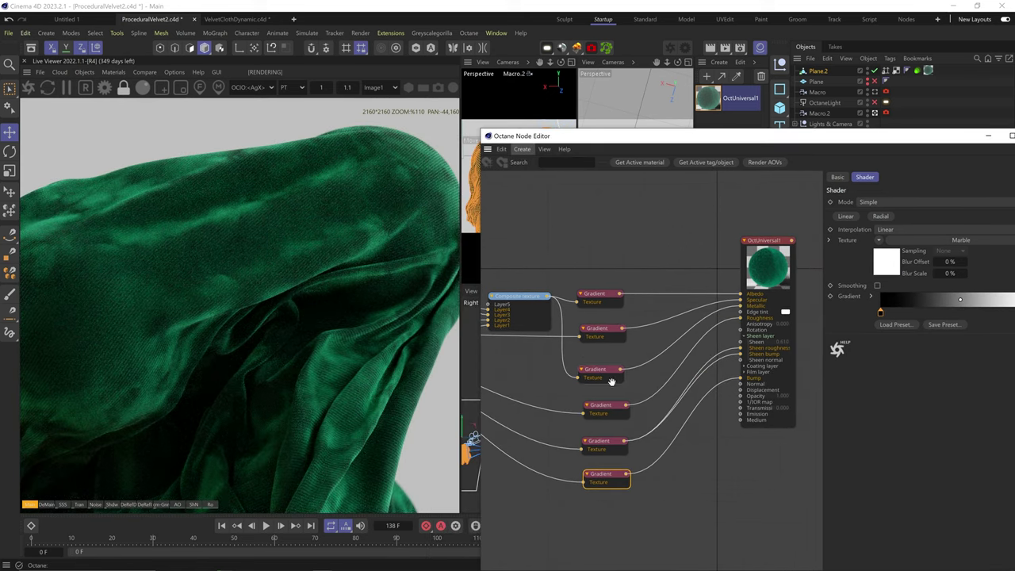
{"action": "left_click", "coordinate": [763, 341]}
{"action": "left_click", "coordinate": [603, 442]}
{"action": "left_click_drag", "start_coordinate": [931, 140], "coordinate": [890, 135]}
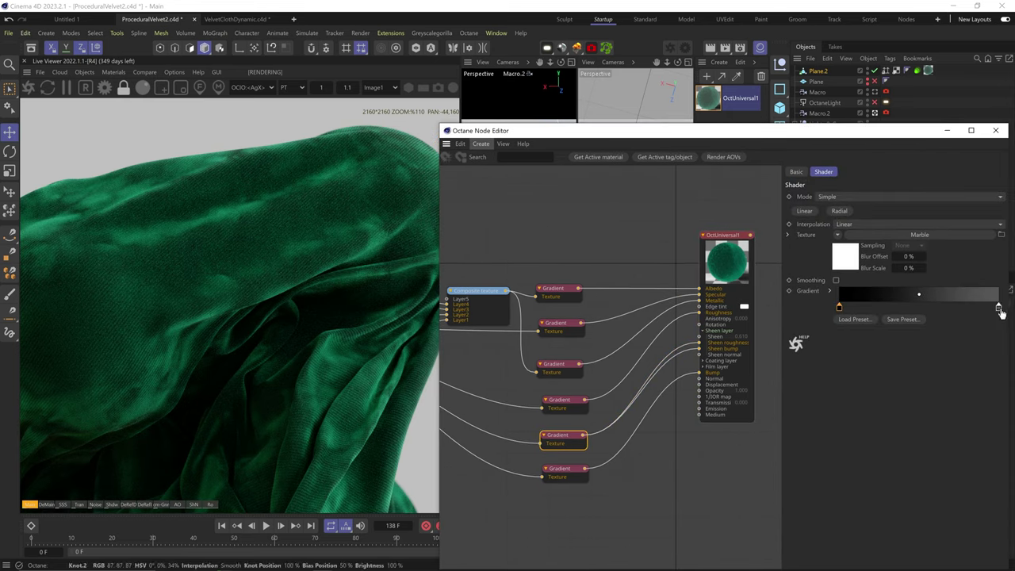
{"action": "double_click", "coordinate": [1000, 307]}
{"action": "left_click", "coordinate": [817, 356]}
{"action": "left_click", "coordinate": [767, 372]}
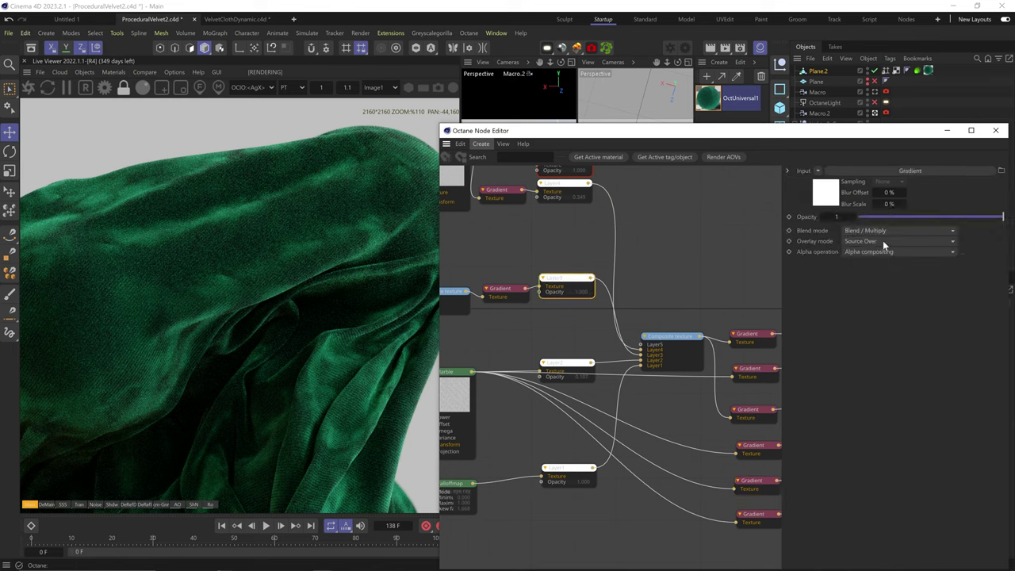
Step: Change the blend mode of Layer3 in the main composite to Translucent / Overlay
{"action": "left_click", "coordinate": [897, 230]}
{"action": "left_click", "coordinate": [897, 215]}
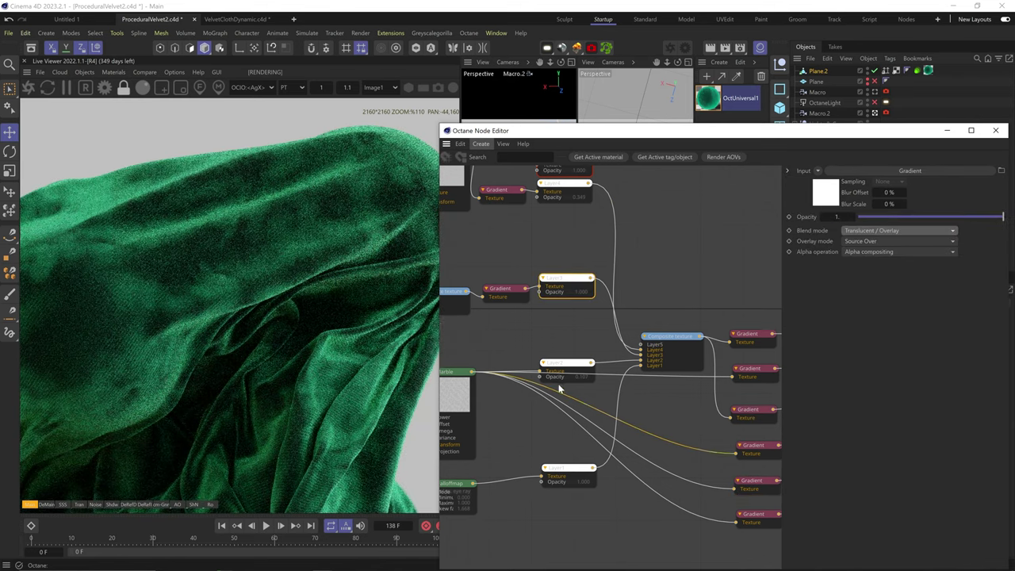
Step: Set the Global Scale of the Stupl noise shader to 25 %
{"action": "middle_click_drag", "start_coordinate": [560, 382], "coordinate": [668, 371]}
{"action": "double_click", "coordinate": [874, 330]}
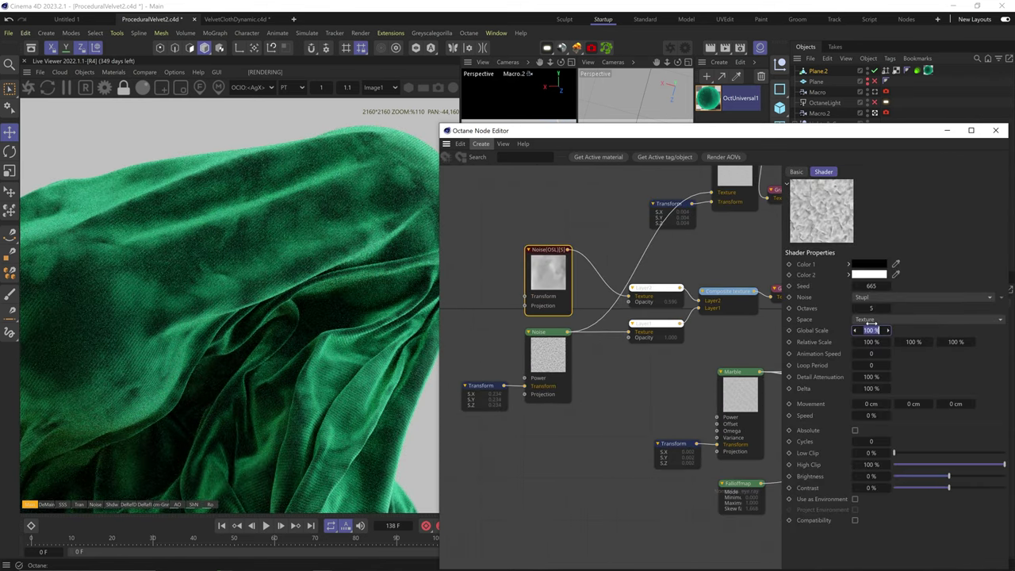
{"action": "type", "text": "25"}
{"action": "key", "text": "Return"}
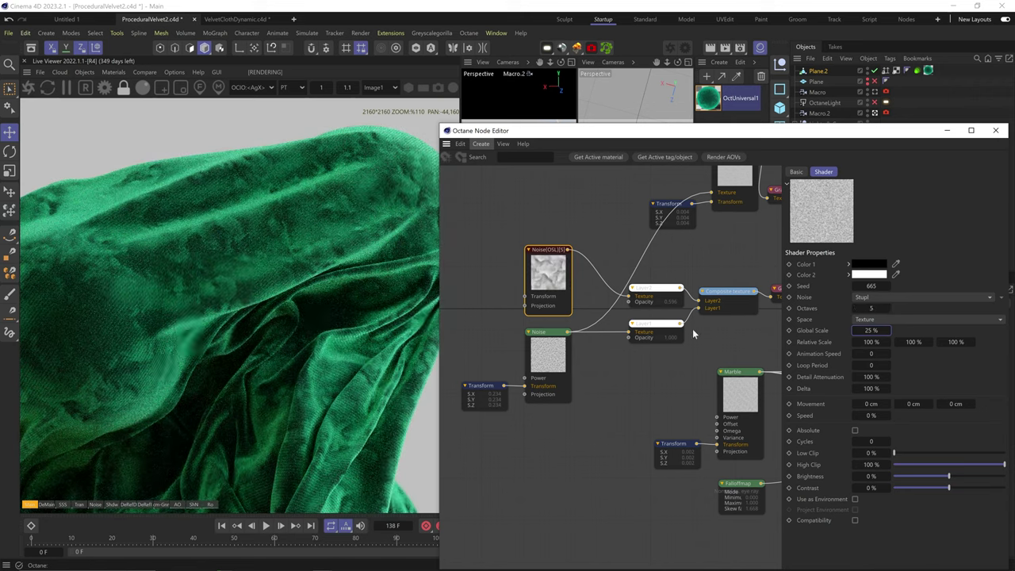
Step: Lower the opacity of Layer2, which blends the Stupl noise into the two-layer composite, to about 0.4
{"action": "left_click", "coordinate": [656, 289]}
{"action": "middle_click_drag", "start_coordinate": [730, 345], "coordinate": [703, 349]}
{"action": "left_click", "coordinate": [918, 214]}
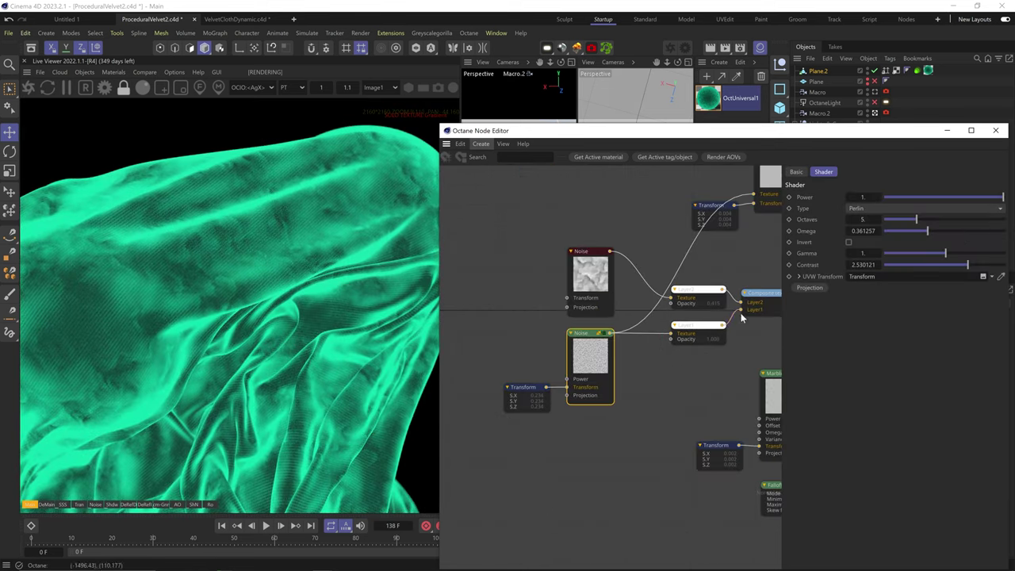
Step: Set the Omega of the Perlin Noise texture to about 0.81 and its Octaves to 9
{"action": "left_click", "coordinate": [968, 231]}
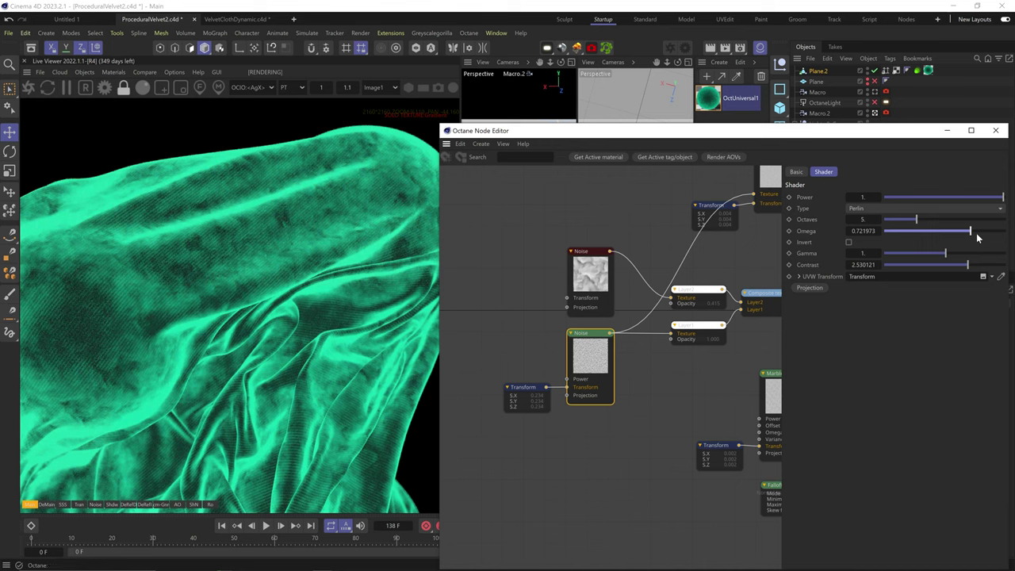
{"action": "left_click", "coordinate": [980, 231]}
{"action": "left_click", "coordinate": [948, 220]}
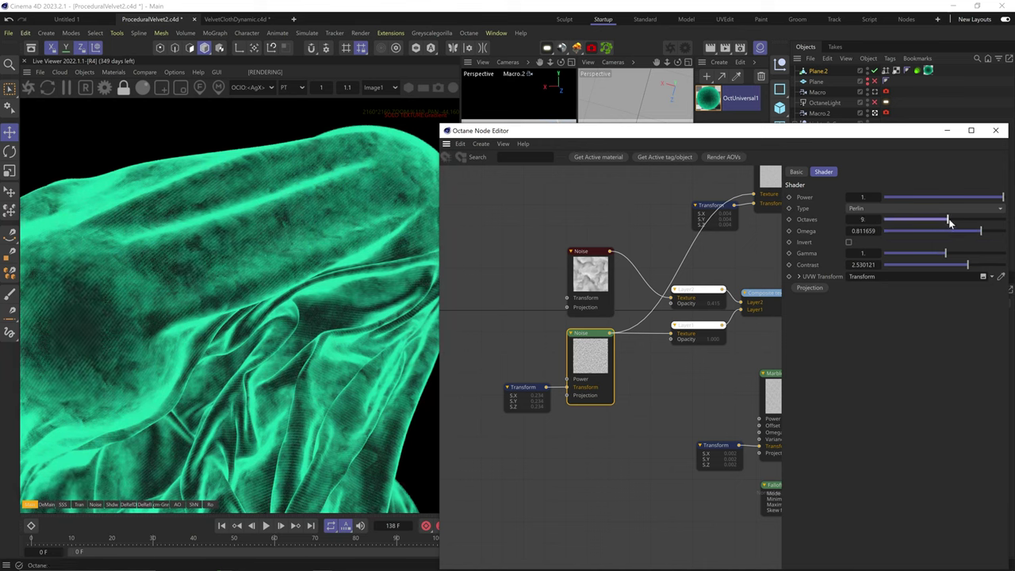
Step: Raise the Perlin Noise texture's Contrast to about 5.27 and its Gamma to about 1.02
{"action": "left_click", "coordinate": [976, 265]}
{"action": "left_click", "coordinate": [947, 254]}
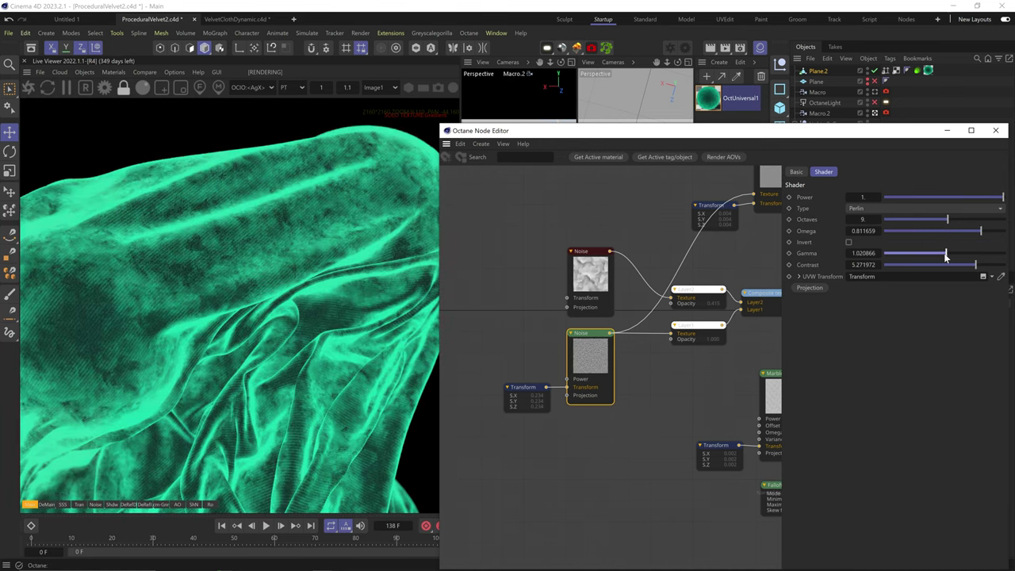
Step: Raise Layer2's opacity in the noise composite to about 0.67 and disable solo mode on the albedo gradient
{"action": "left_click", "coordinate": [692, 298]}
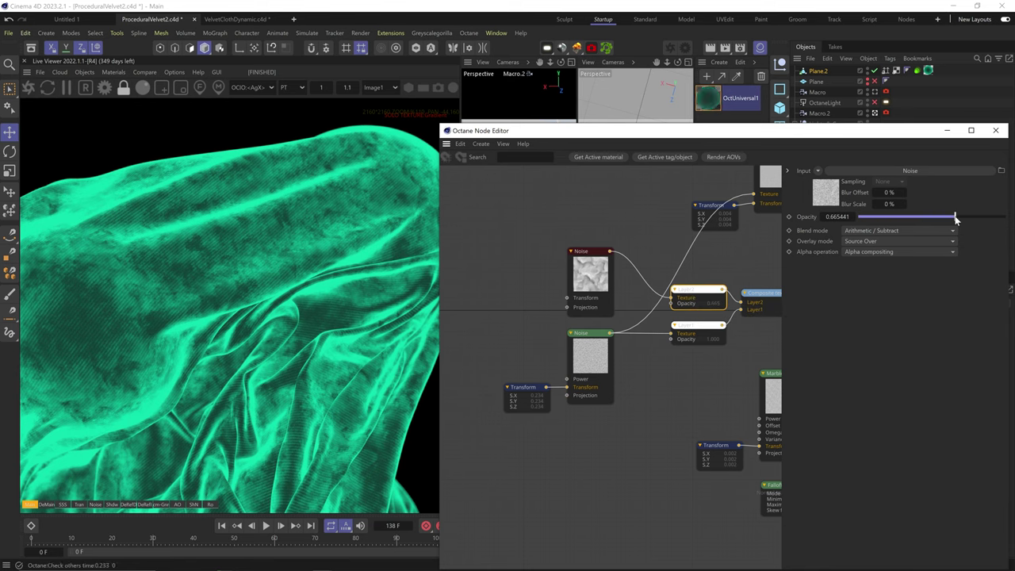
{"action": "middle_click_drag", "start_coordinate": [721, 294], "coordinate": [639, 302]}
{"action": "right_click", "coordinate": [649, 305]}
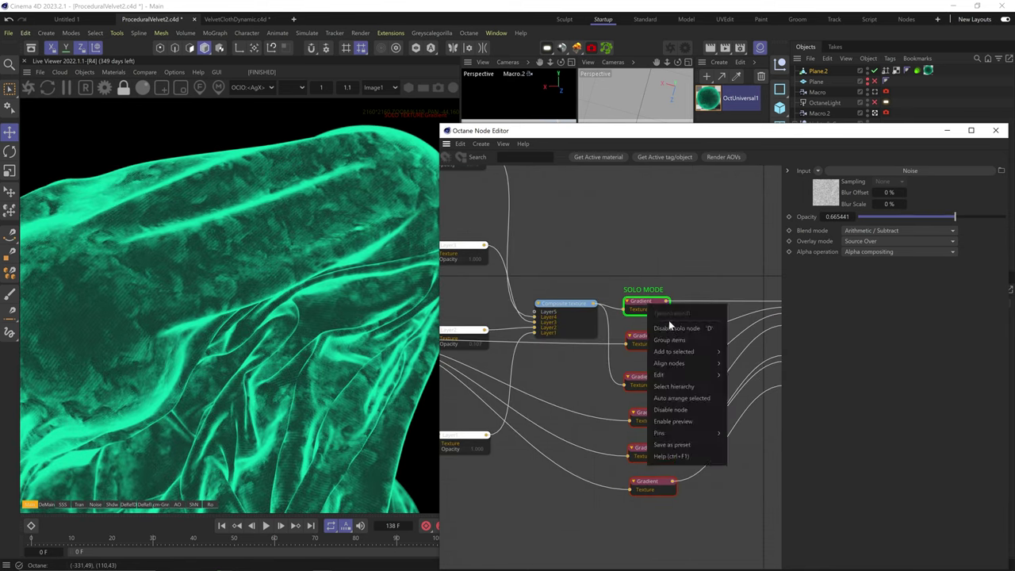
{"action": "left_click", "coordinate": [669, 326]}
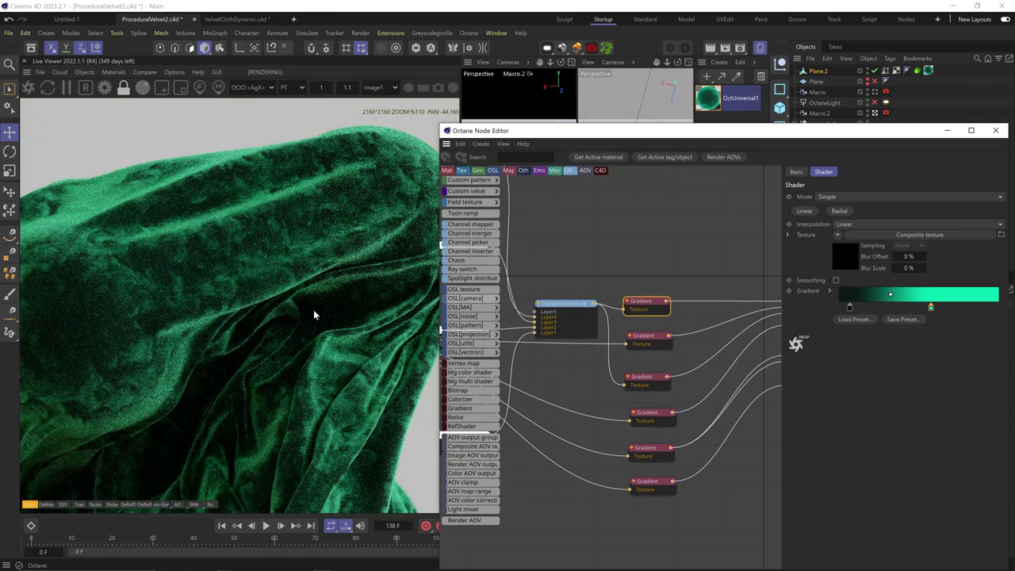
Step: Shift the green knot of the albedo gradient to about 77 % and add a paler green knot at the bright end
{"action": "left_click_drag", "start_coordinate": [931, 307], "coordinate": [962, 307]}
{"action": "double_click", "coordinate": [998, 308]}
{"action": "left_click", "coordinate": [765, 370]}
{"action": "left_click_drag", "start_coordinate": [883, 352], "coordinate": [821, 341]}
{"action": "double_click", "coordinate": [998, 309]}
{"action": "left_click", "coordinate": [765, 370]}
{"action": "scroll", "coordinate": [300, 377], "scroll_direction": "down", "scroll_amount": 4}
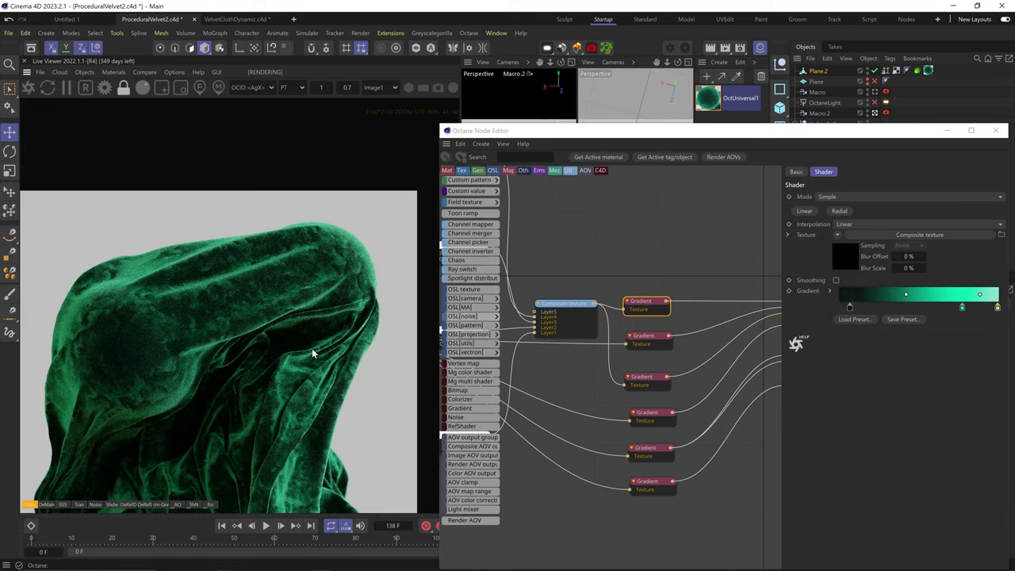
{"action": "scroll", "coordinate": [317, 345], "scroll_direction": "up", "scroll_amount": 2}
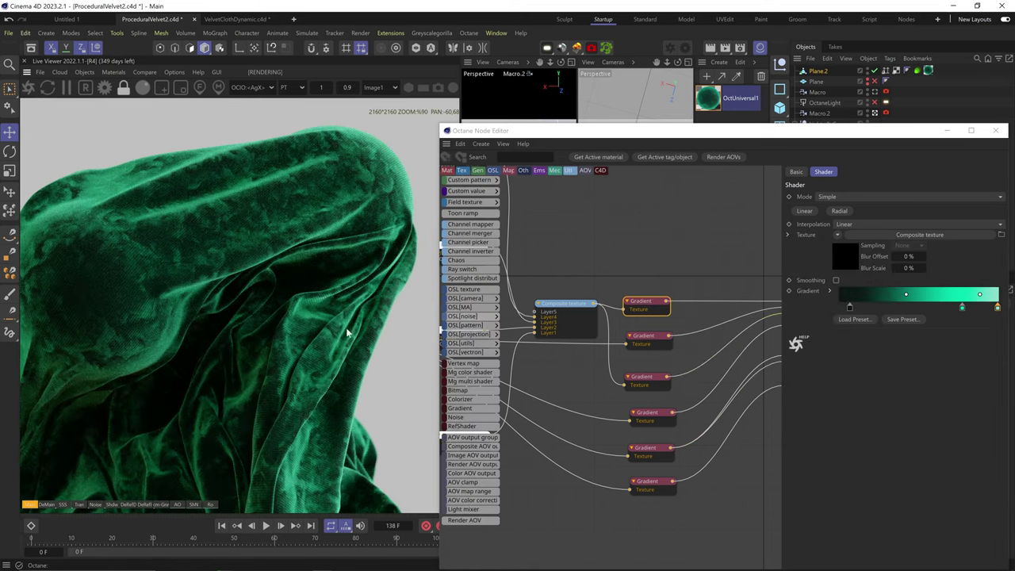
Step: Add a Displacement node to the universal material's displacement channel and place it below the gradients
{"action": "middle_click_drag", "start_coordinate": [706, 428], "coordinate": [620, 339]}
{"action": "left_click", "coordinate": [736, 202]}
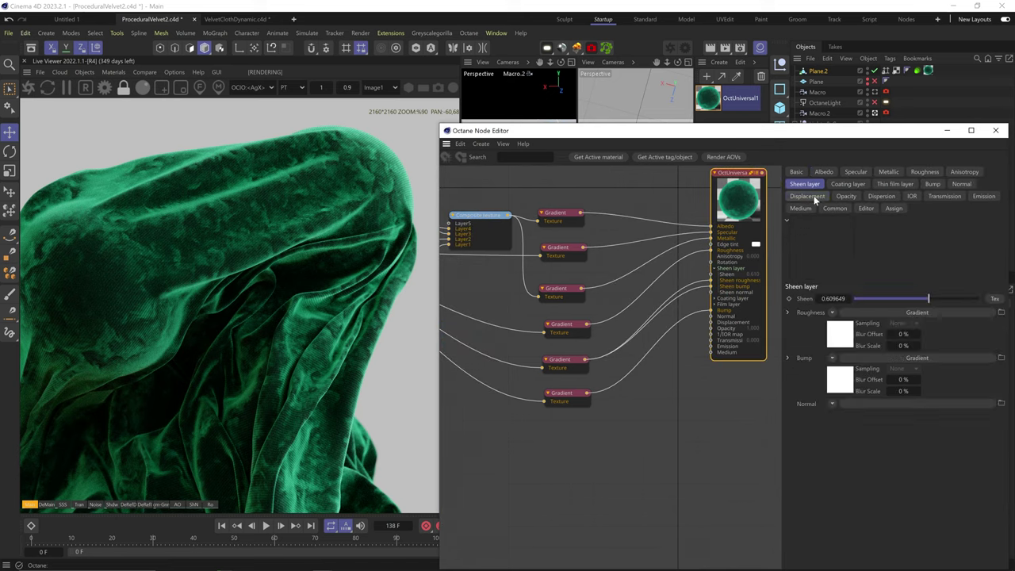
{"action": "left_click", "coordinate": [818, 198]}
{"action": "left_click", "coordinate": [816, 309]}
{"action": "left_click_drag", "start_coordinate": [671, 324], "coordinate": [567, 425]}
Step: Set the texture displacement's Height to 0.15 cm and its Level of detail to 4096x4096
{"action": "double_click", "coordinate": [854, 223]}
{"action": "type", "text": ".15"}
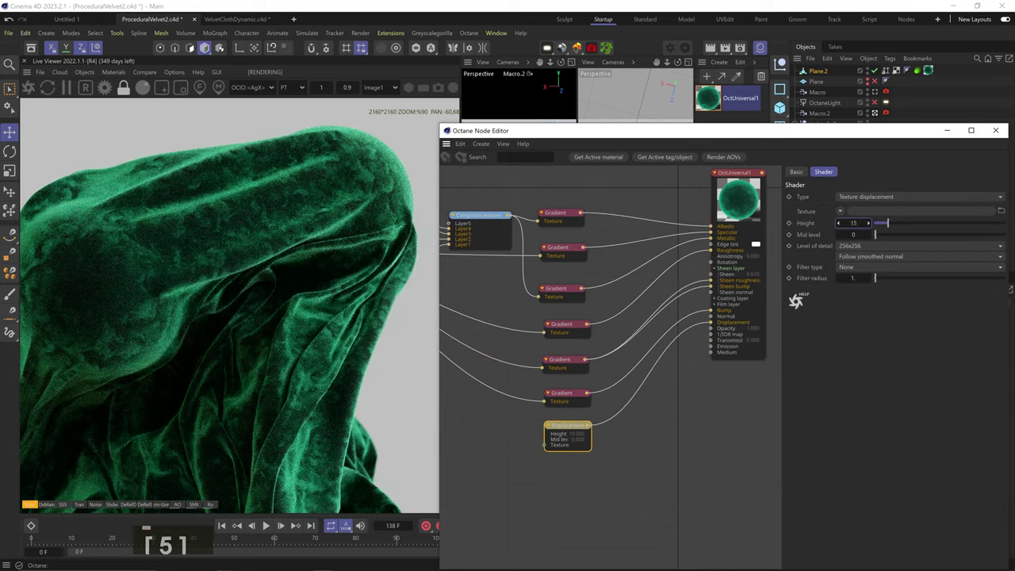
{"action": "key", "text": "Return"}
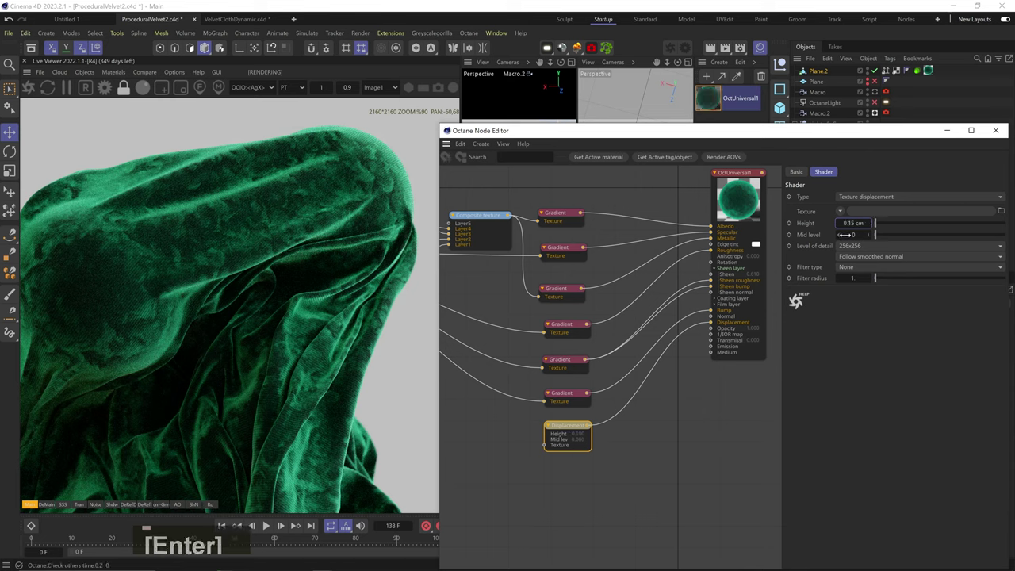
{"action": "left_click", "coordinate": [845, 245]}
{"action": "left_click", "coordinate": [860, 306]}
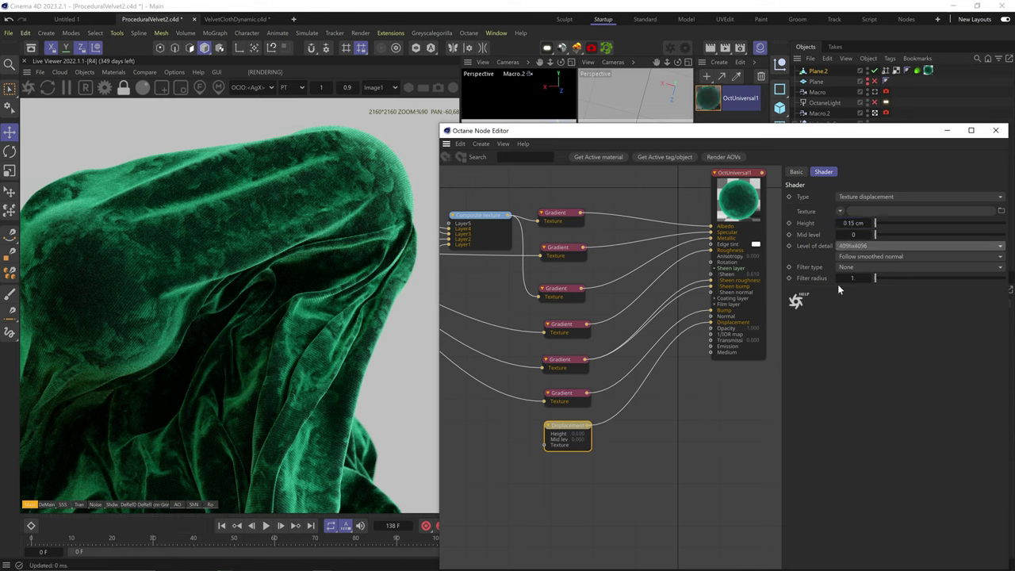
Step: Create a Baking Texture node fed by the Marble texture and connect it to the Displacement node's Texture input
{"action": "middle_click_drag", "start_coordinate": [548, 356], "coordinate": [612, 385]}
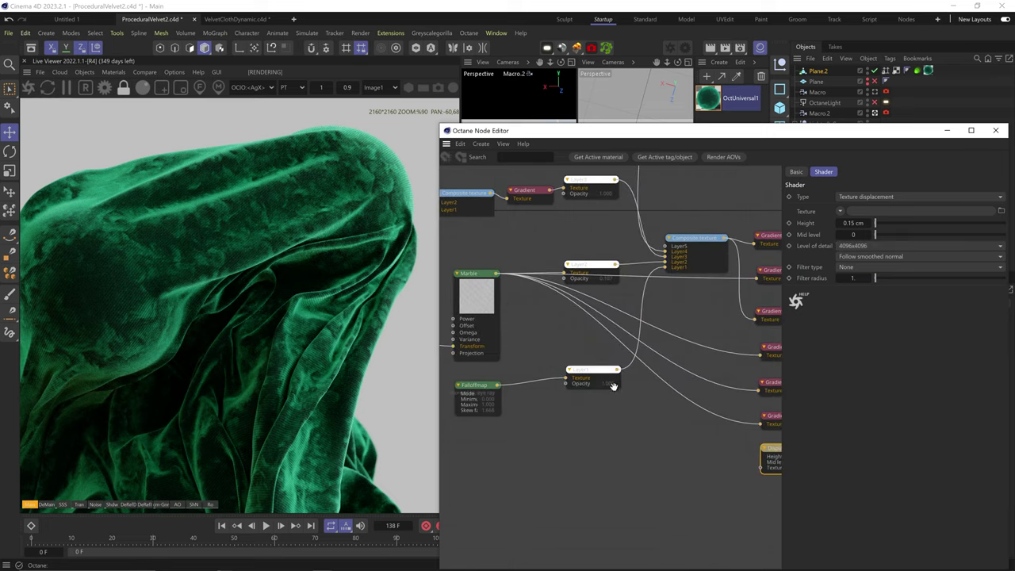
{"action": "scroll", "coordinate": [614, 380], "scroll_direction": "down", "scroll_amount": 2}
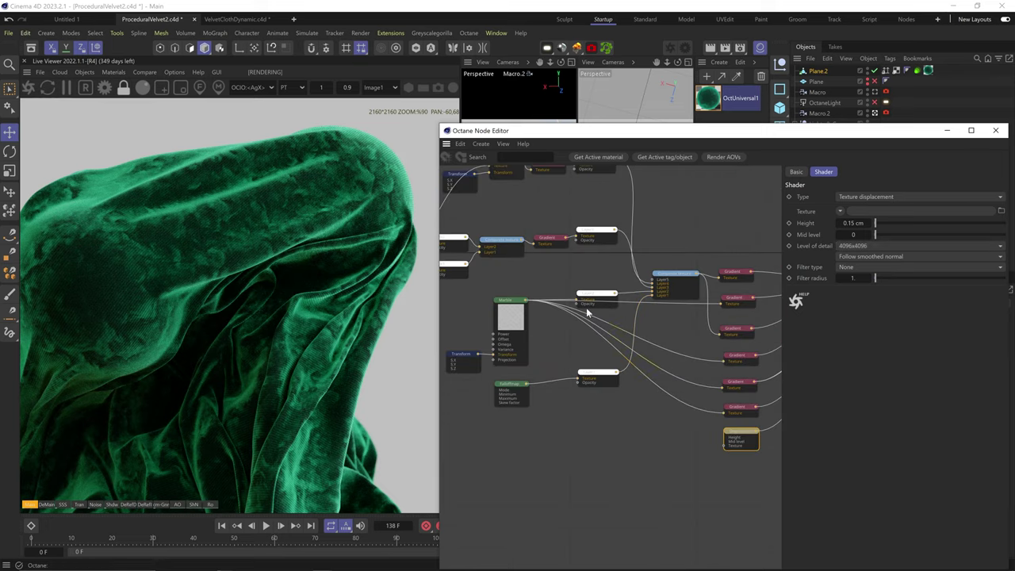
{"action": "middle_click_drag", "start_coordinate": [588, 310], "coordinate": [570, 304]}
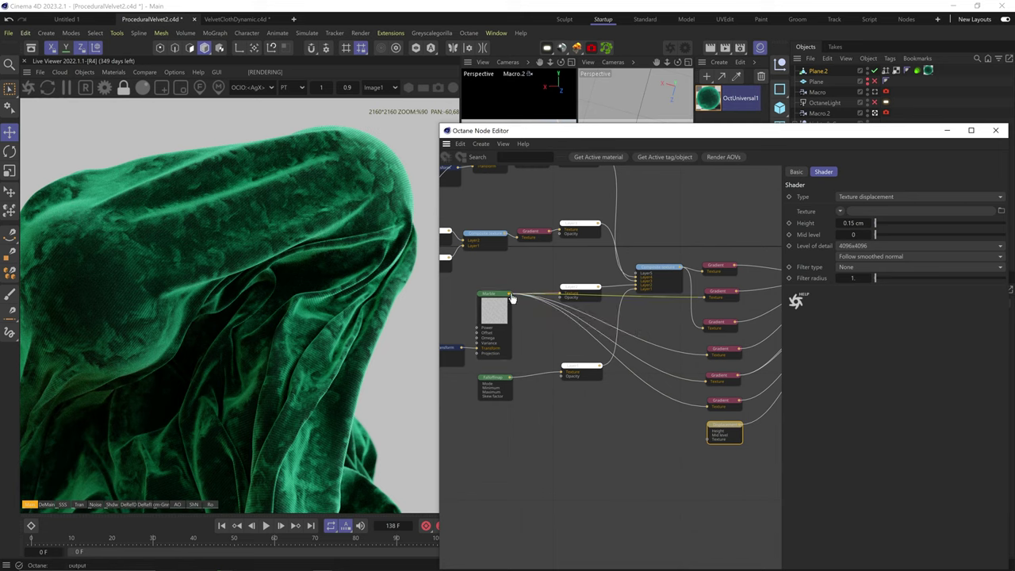
{"action": "mouse_move", "coordinate": [510, 296]}
{"action": "left_mouse_down"}
{"action": "mouse_move", "coordinate": [519, 306]}
{"action": "mouse_move", "coordinate": [513, 297]}
{"action": "left_mouse_up"}
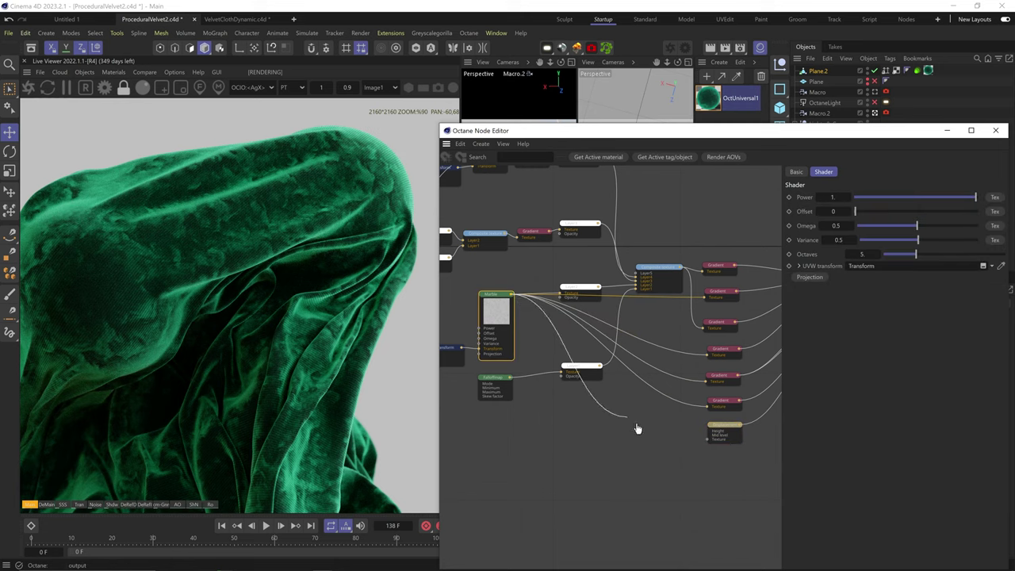
{"action": "left_click_drag", "start_coordinate": [647, 441], "coordinate": [647, 440]}
{"action": "type", "text": "baking"}
{"action": "key", "text": "Return"}
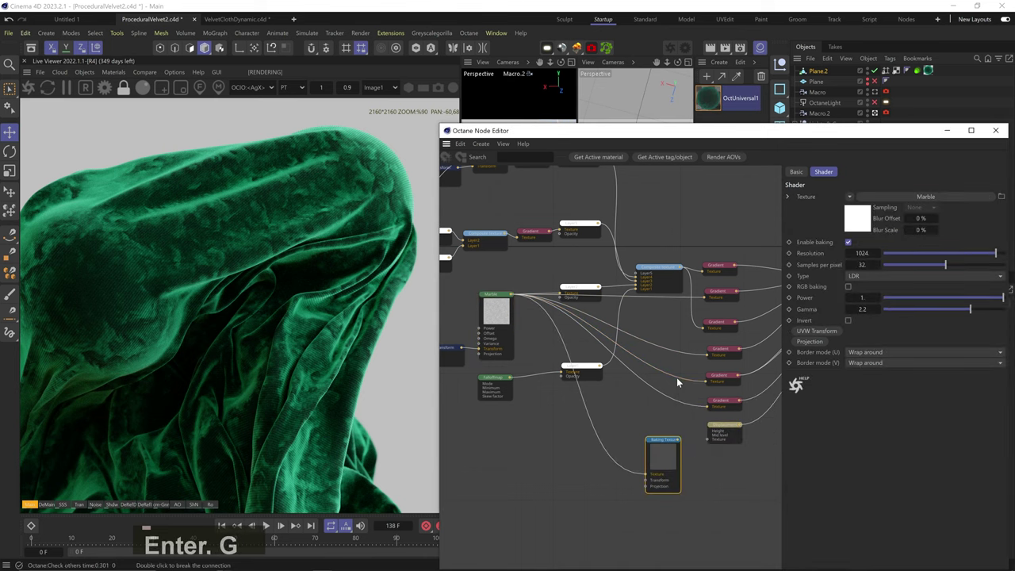
{"action": "scroll", "coordinate": [693, 446], "scroll_direction": "up", "scroll_amount": 5}
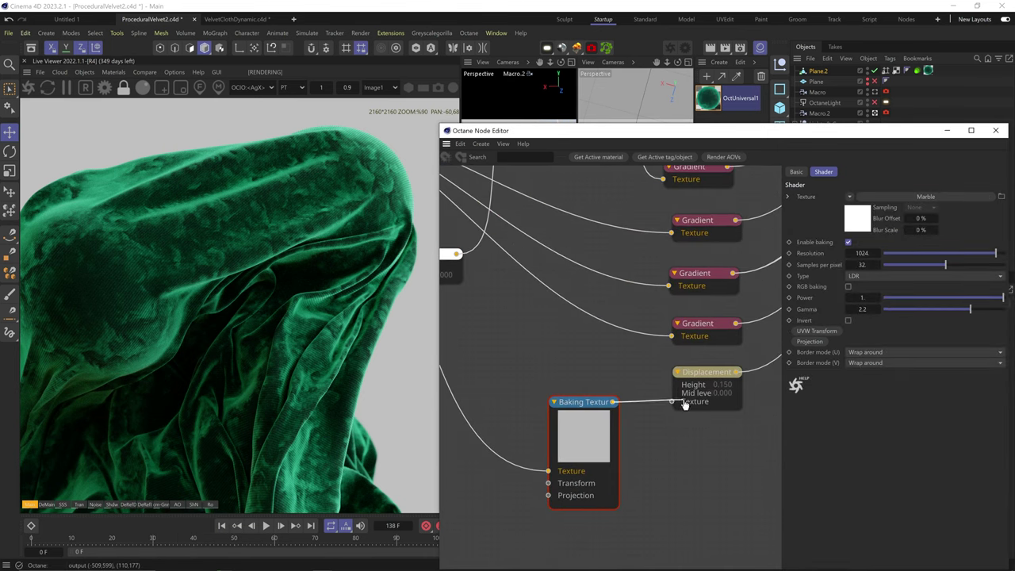
Step: Set the Baking Texture's Resolution to 2048 and its Type to HDR linear space
{"action": "type", "text": "2048"}
{"action": "key", "text": "Return"}
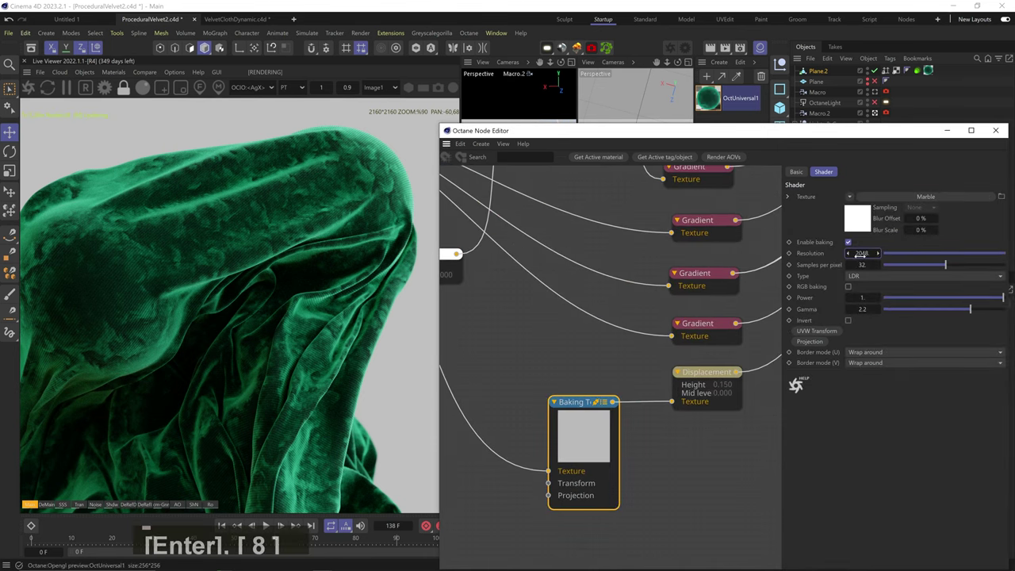
{"action": "left_click", "coordinate": [863, 278]}
{"action": "left_click", "coordinate": [873, 300]}
Step: Look through the Macro camera to examine the displaced cloth surface up close
{"action": "left_click_drag", "start_coordinate": [877, 132], "coordinate": [880, 199]}
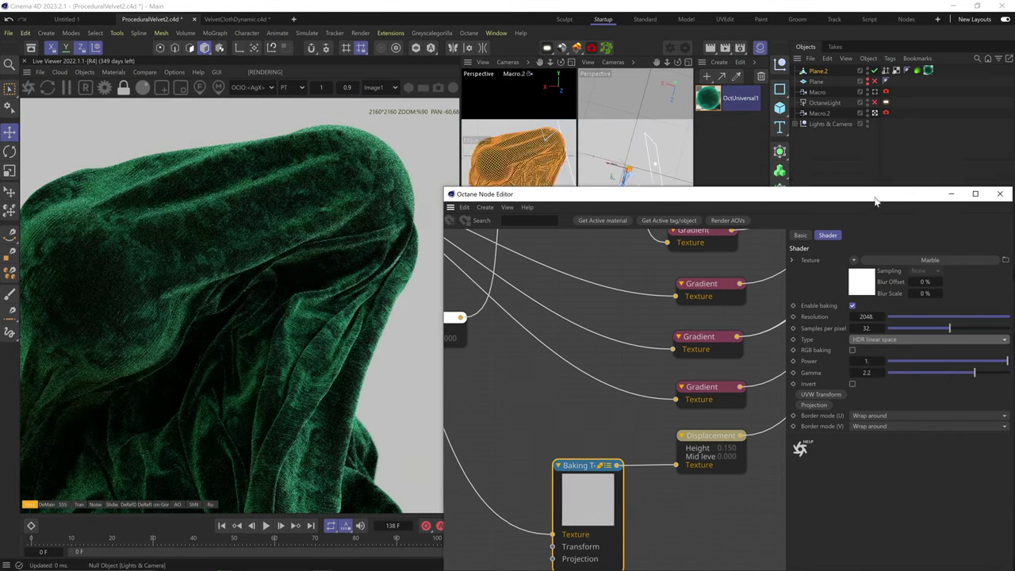
{"action": "left_click", "coordinate": [876, 92]}
{"action": "key", "text": "f"}
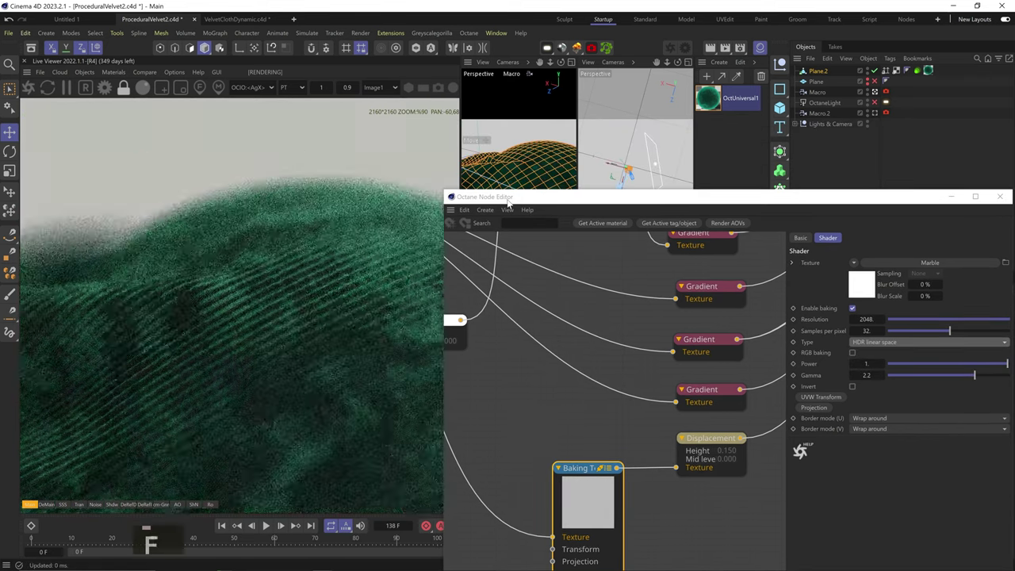
Step: Reduce the Displacement node's Height to 0.05 cm
{"action": "left_click", "coordinate": [712, 439]}
{"action": "left_click_drag", "start_coordinate": [871, 323], "coordinate": [794, 341]}
{"action": "type", "text": "0.05"}
{"action": "key", "text": "Return"}
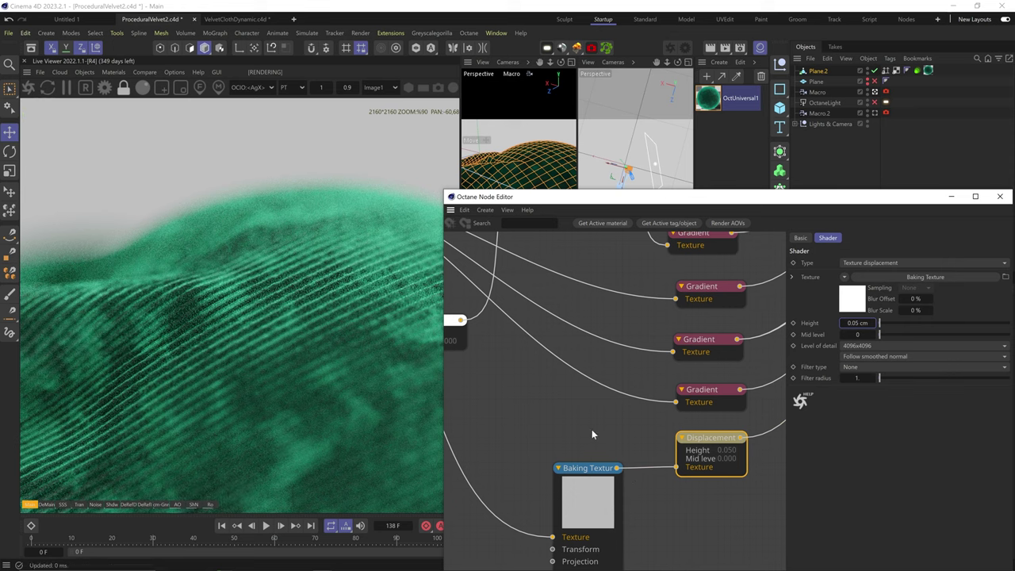
Step: Feed the Baking Texture from the black-to-white Gradient that follows the noise composite
{"action": "scroll", "coordinate": [553, 414], "scroll_direction": "down", "scroll_amount": 5}
{"action": "scroll", "coordinate": [593, 321], "scroll_direction": "up", "scroll_amount": 3}
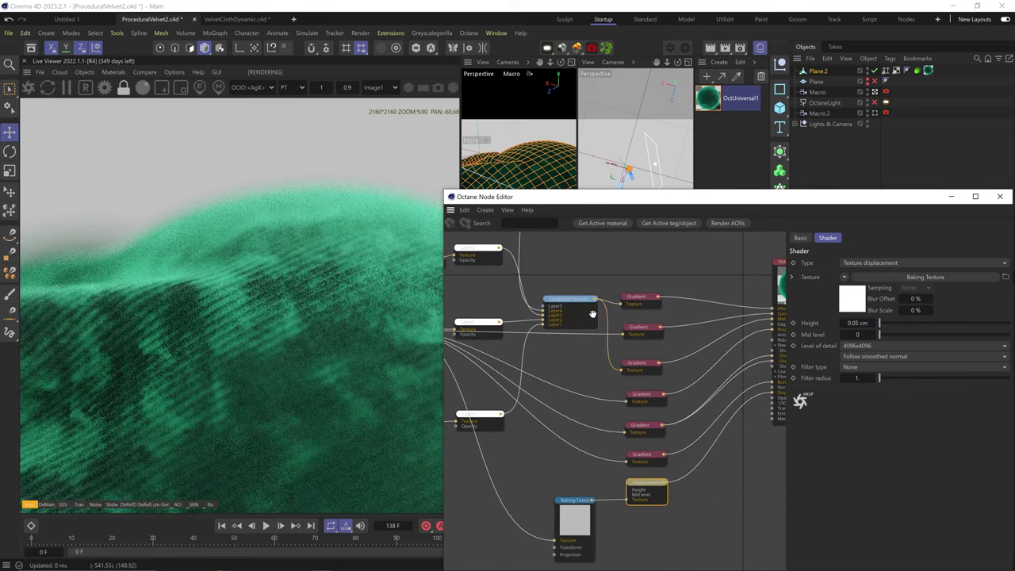
{"action": "middle_click_drag", "start_coordinate": [591, 314], "coordinate": [608, 259]}
{"action": "scroll", "coordinate": [572, 322], "scroll_direction": "down", "scroll_amount": 3}
{"action": "middle_click_drag", "start_coordinate": [573, 321], "coordinate": [652, 335]}
{"action": "left_click", "coordinate": [549, 264]}
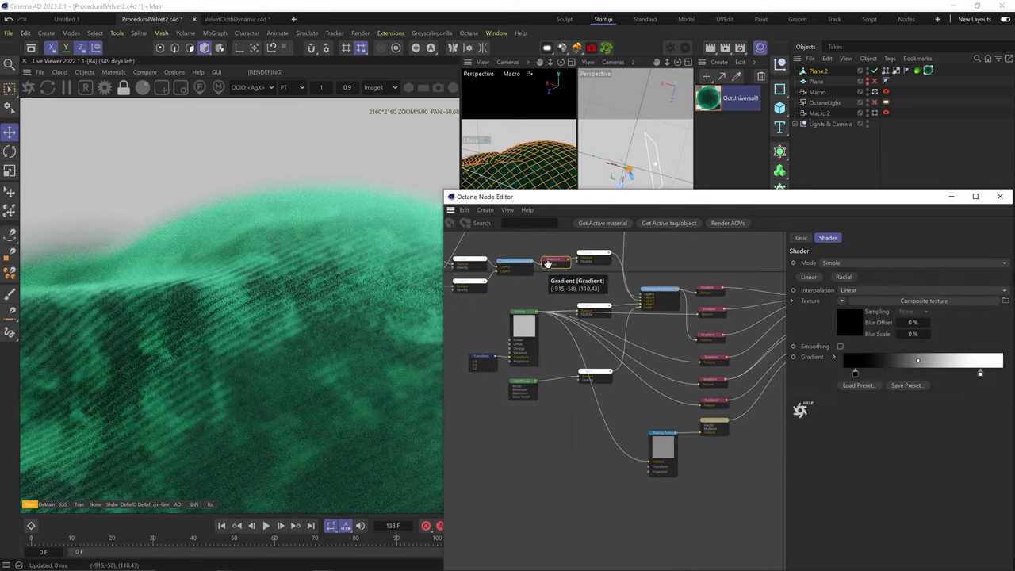
{"action": "mouse_move", "coordinate": [469, 365]}
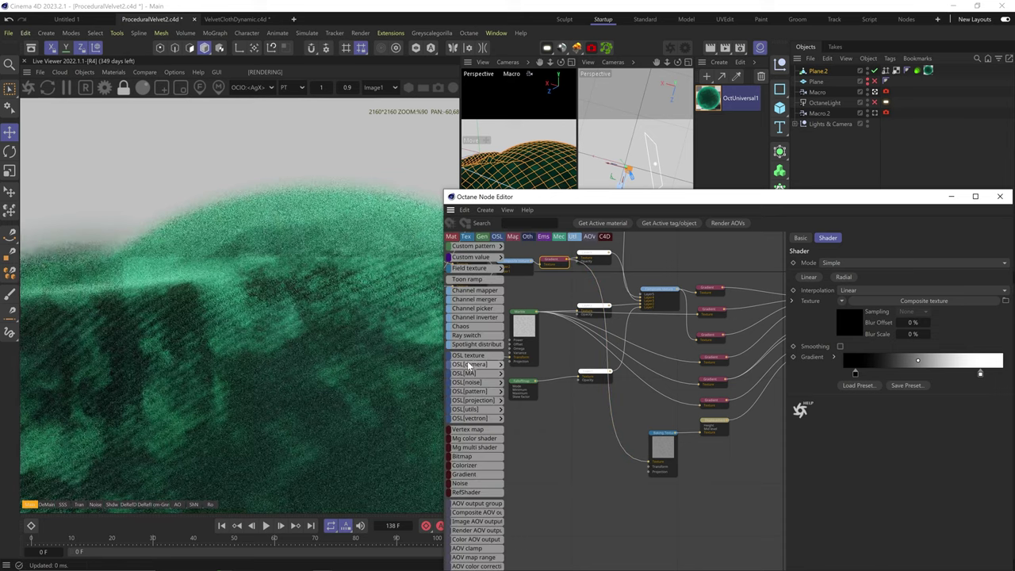
Step: Switch the view back to the Macro.2 camera and set the opacity of Layer3 in the main composite to about 0.64
{"action": "left_click", "coordinate": [876, 113]}
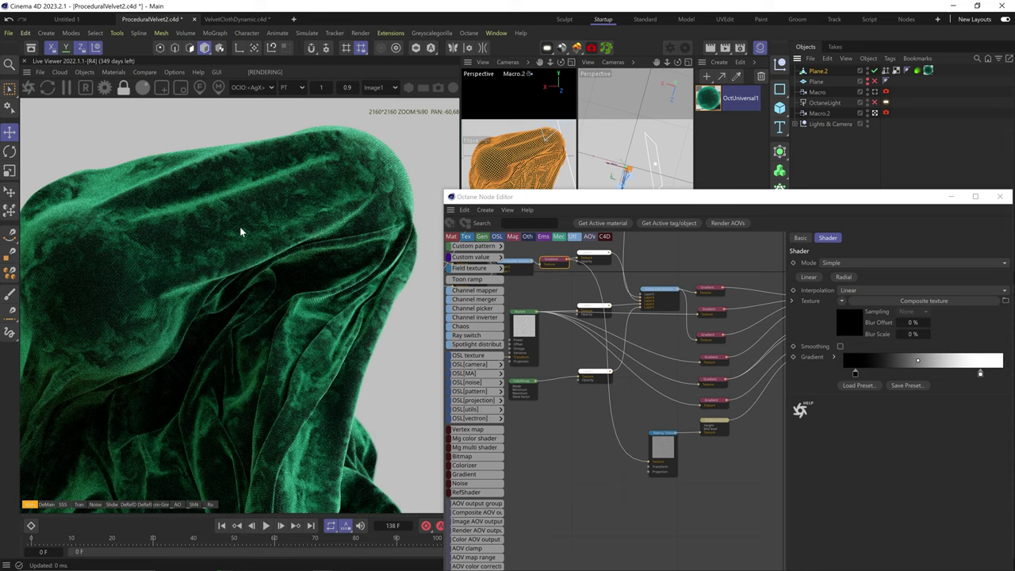
{"action": "middle_click_drag", "start_coordinate": [638, 283], "coordinate": [608, 291]}
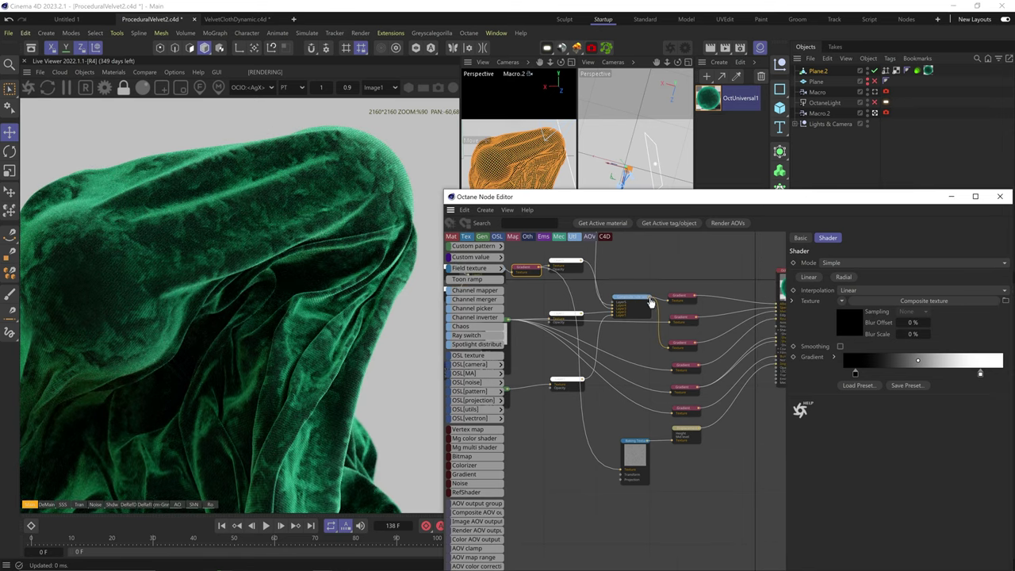
{"action": "left_click", "coordinate": [558, 268]}
{"action": "left_click", "coordinate": [957, 282]}
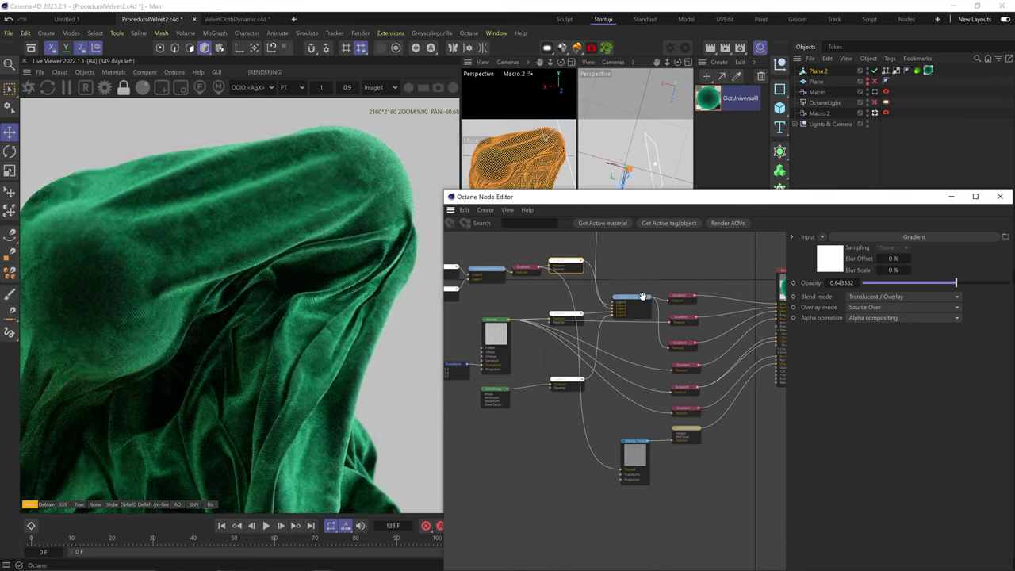
Step: Connect the main Composite texture to the Baking Texture's input and solo the composite node
{"action": "left_click_drag", "start_coordinate": [621, 474], "coordinate": [621, 471]}
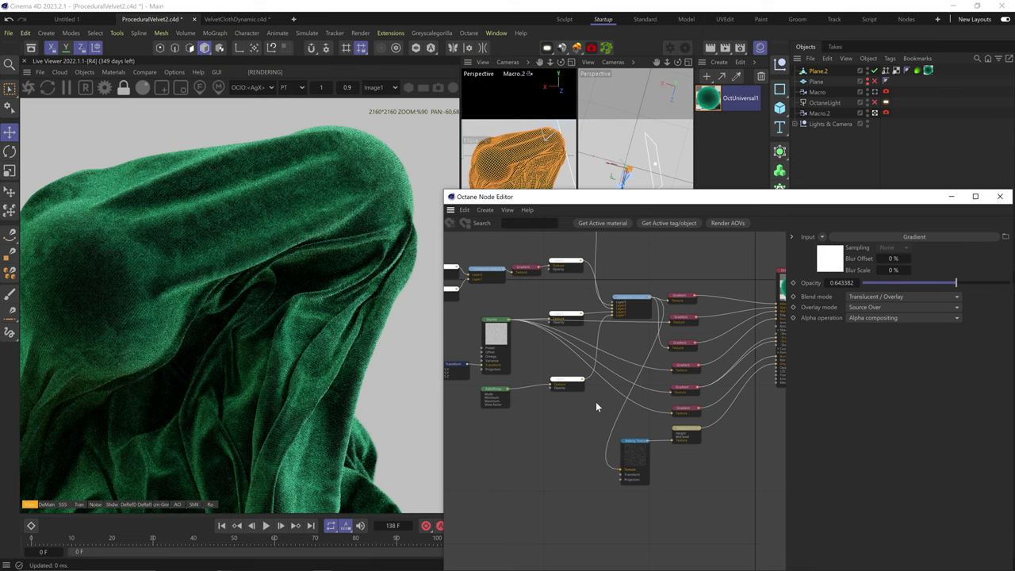
{"action": "middle_click_drag", "start_coordinate": [581, 420], "coordinate": [636, 424]}
{"action": "right_click", "coordinate": [683, 304]}
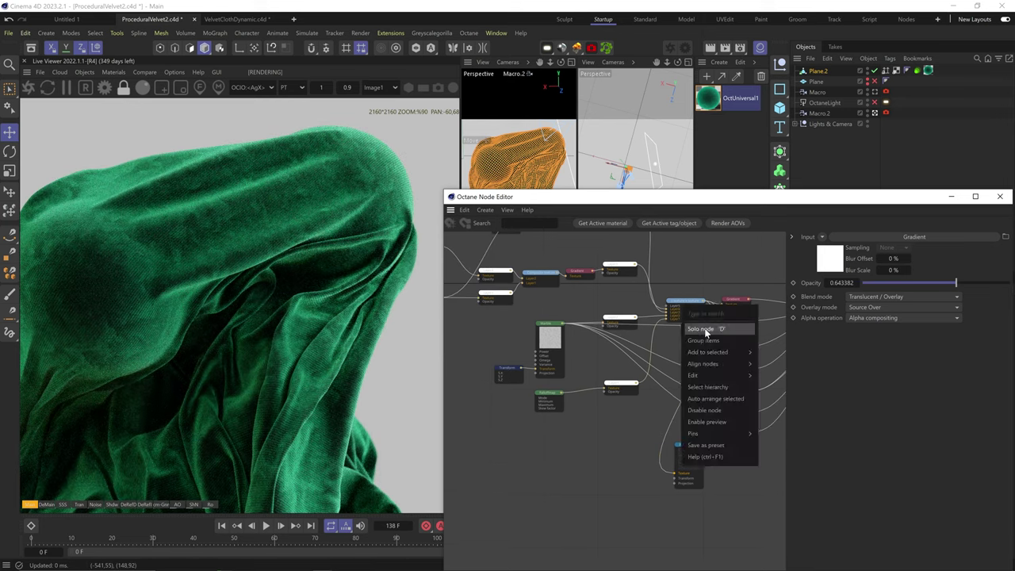
{"action": "left_click", "coordinate": [706, 332]}
Step: Insert a Gradient node between the Falloffmap and Layer1 and set its interpolation to Cubic
{"action": "scroll", "coordinate": [486, 346], "scroll_direction": "up", "scroll_amount": 5}
{"action": "left_click_drag", "start_coordinate": [487, 349], "coordinate": [579, 394]}
{"action": "scroll", "coordinate": [575, 398], "scroll_direction": "up", "scroll_amount": 4}
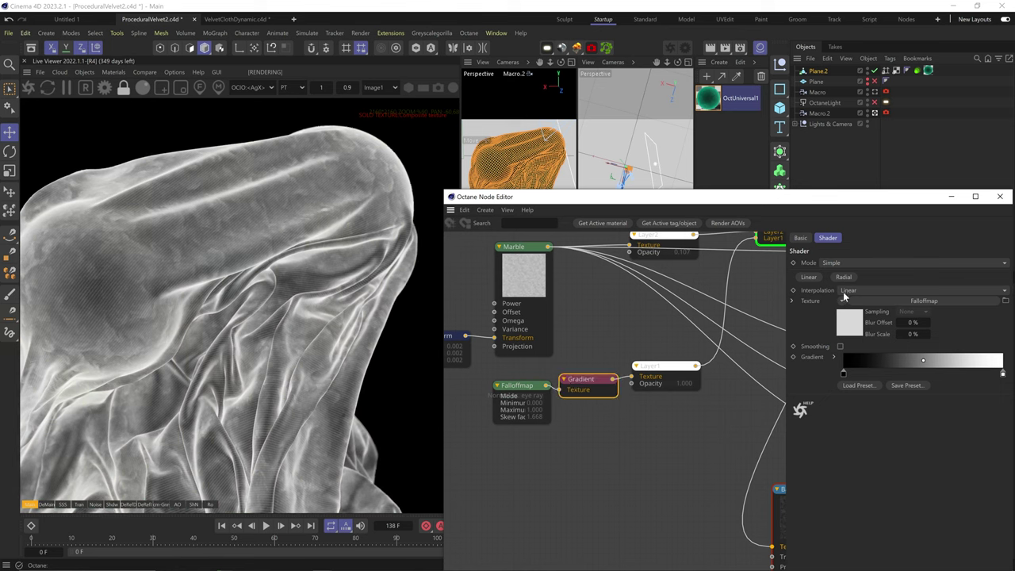
{"action": "left_click", "coordinate": [844, 291]}
{"action": "left_click", "coordinate": [854, 323]}
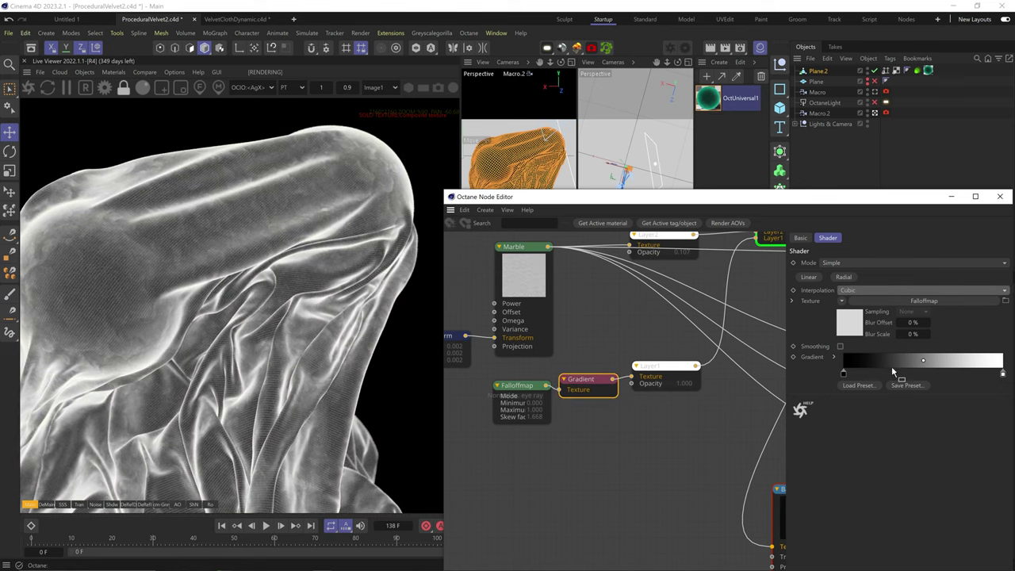
Step: Add a knot about two-thirds along the falloff gradient and set the Falloffmap's skew factor to about 0.64
{"action": "left_click", "coordinate": [962, 373]}
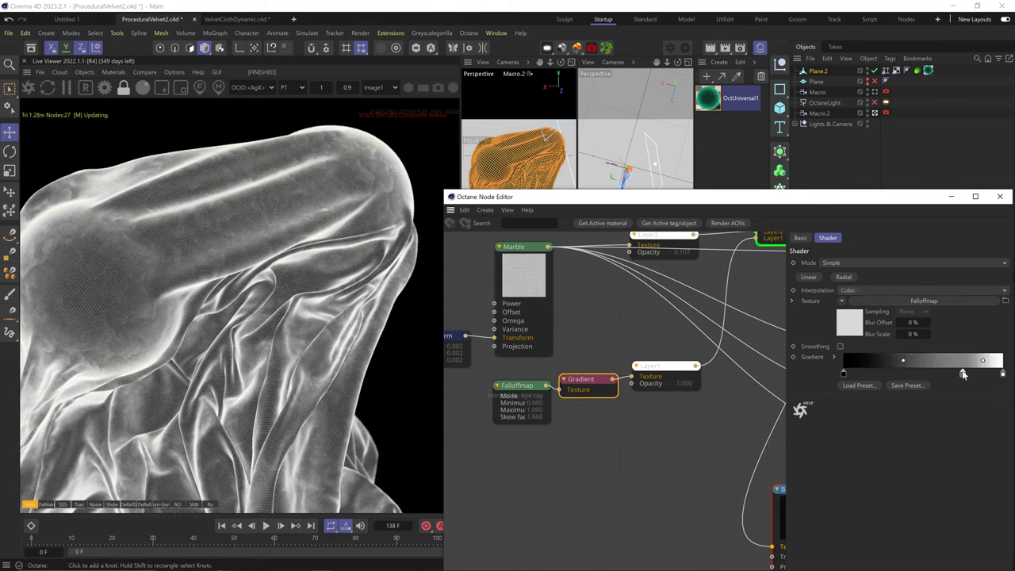
{"action": "left_click_drag", "start_coordinate": [964, 374], "coordinate": [954, 376]}
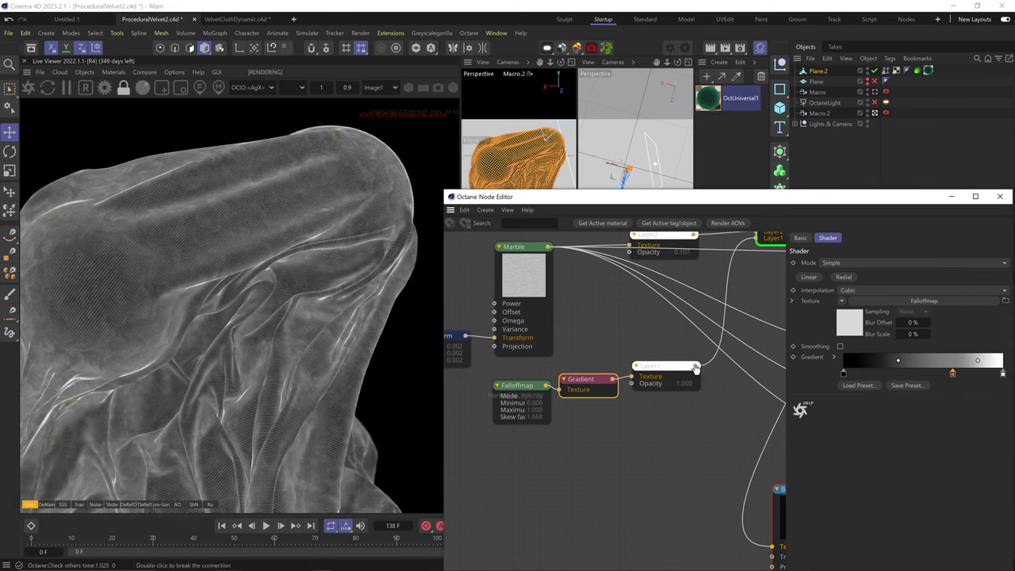
{"action": "left_click", "coordinate": [522, 390]}
{"action": "left_click", "coordinate": [895, 299]}
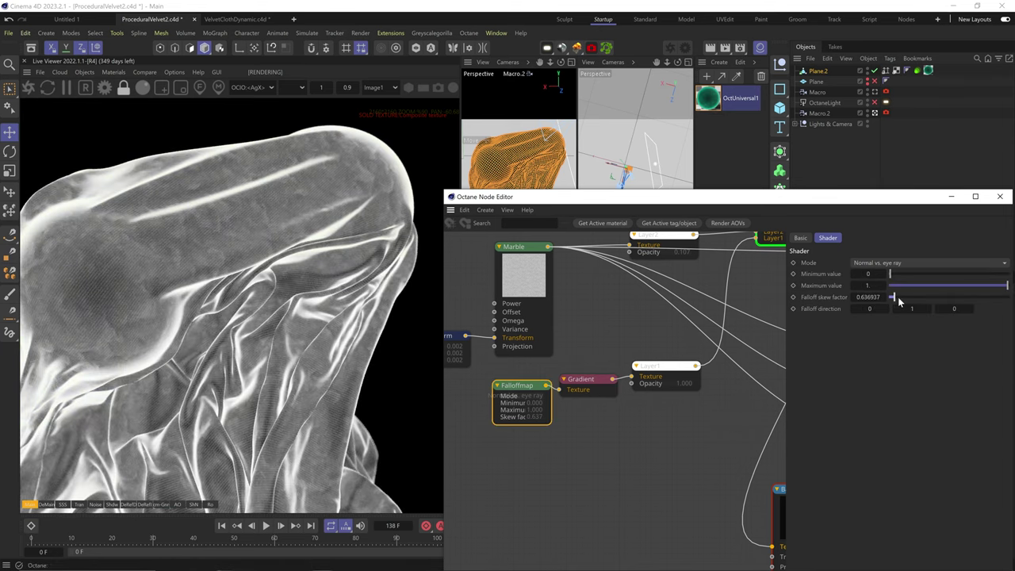
Step: Disable solo mode on the main composite and move the green knot of the albedo gradient to about 92 %
{"action": "middle_click_drag", "start_coordinate": [763, 387], "coordinate": [657, 477]}
{"action": "right_click", "coordinate": [682, 322]}
{"action": "left_click", "coordinate": [703, 339]}
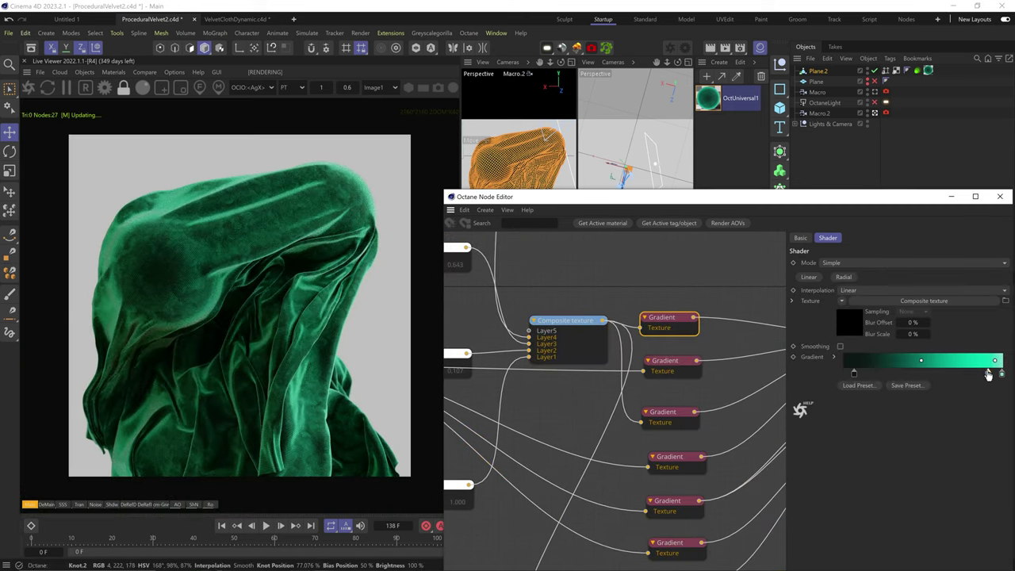
{"action": "left_click_drag", "start_coordinate": [989, 374], "coordinate": [990, 374]}
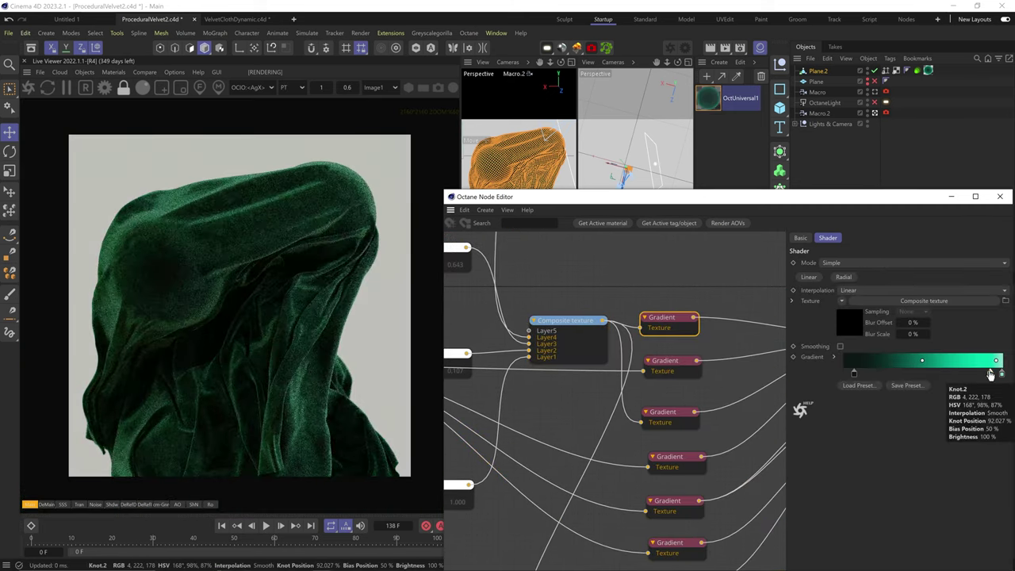
Step: Save the project and move the timeline to frame 44
{"action": "key", "text": "ctrl+s"}
{"action": "left_click_drag", "start_coordinate": [222, 540], "coordinate": [215, 541]}
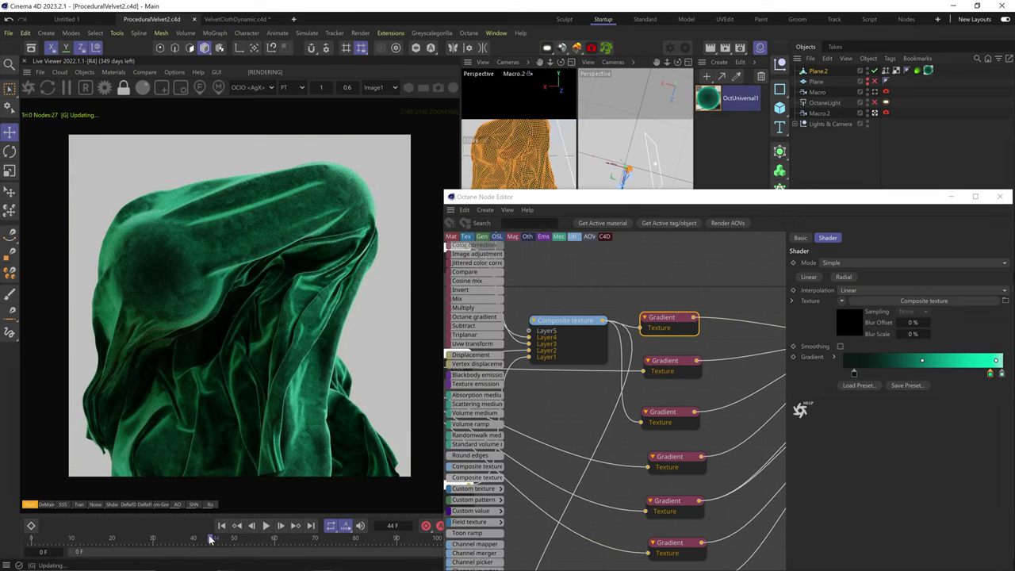
Step: Insert a Color correction node between the albedo Gradient and the material's Albedo input
{"action": "middle_click_drag", "start_coordinate": [695, 333], "coordinate": [582, 335]}
{"action": "scroll", "coordinate": [479, 346], "scroll_direction": "up", "scroll_amount": 3}
{"action": "left_click_drag", "start_coordinate": [478, 346], "coordinate": [646, 326]}
{"action": "mouse_move", "coordinate": [651, 294]}
{"action": "left_mouse_down"}
{"action": "mouse_move", "coordinate": [656, 276]}
{"action": "mouse_move", "coordinate": [650, 308]}
{"action": "left_mouse_up"}
{"action": "left_click", "coordinate": [673, 276]}
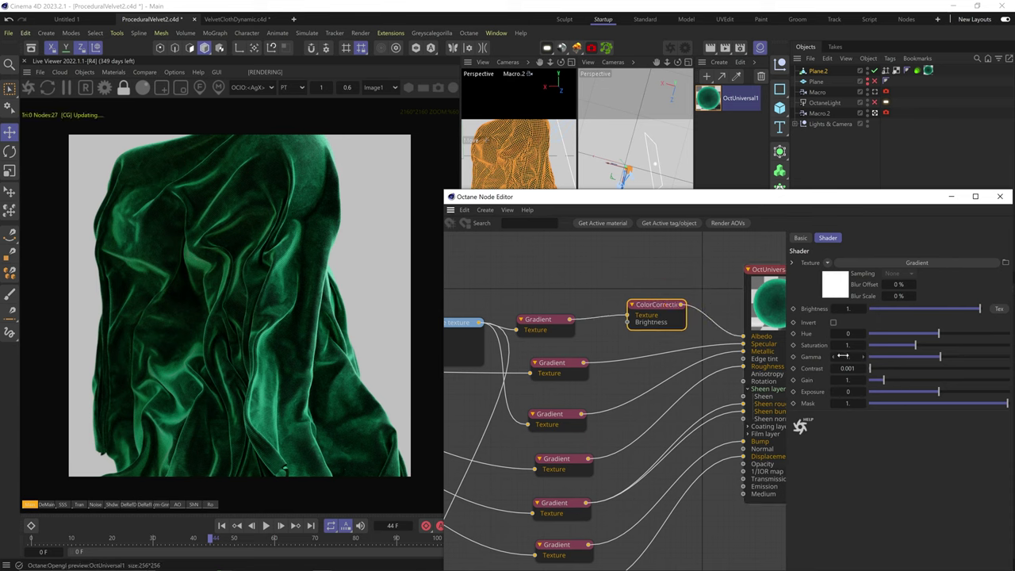
Step: Set the ColorCorrection node's saturation to 0.65
{"action": "double_click", "coordinate": [849, 346]}
{"action": "type", "text": ".8"}
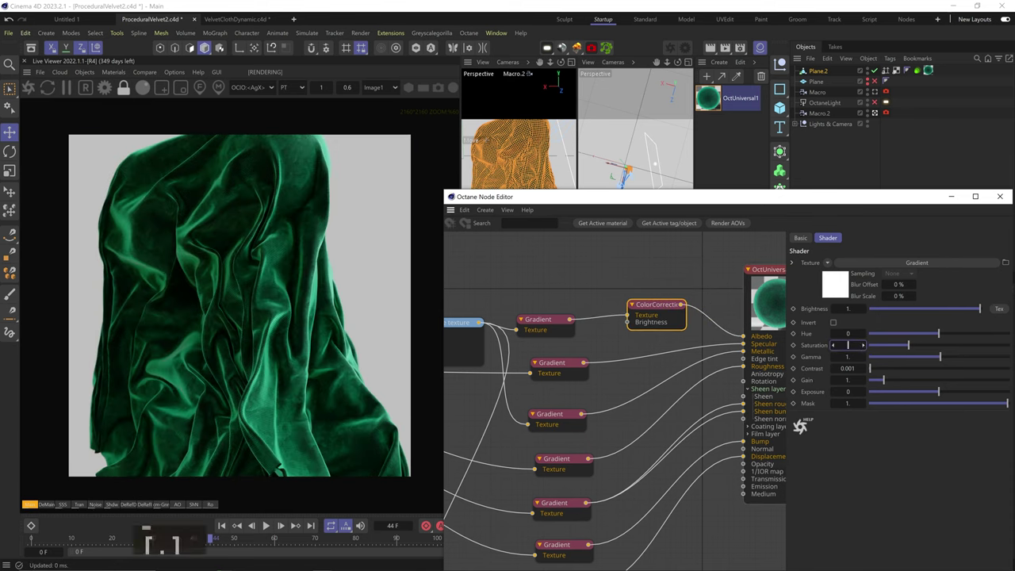
{"action": "type", "text": ".65"}
{"action": "key", "text": "Return"}
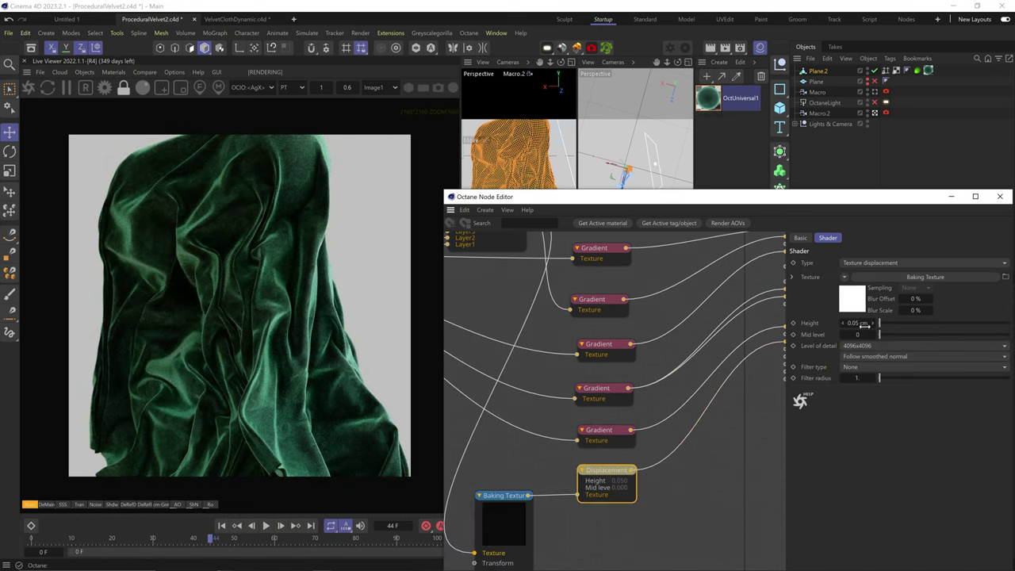
Step: Set the Displacement node's height to 0.5 cm
{"action": "type", "text": "0.2"}
{"action": "key", "text": "Return"}
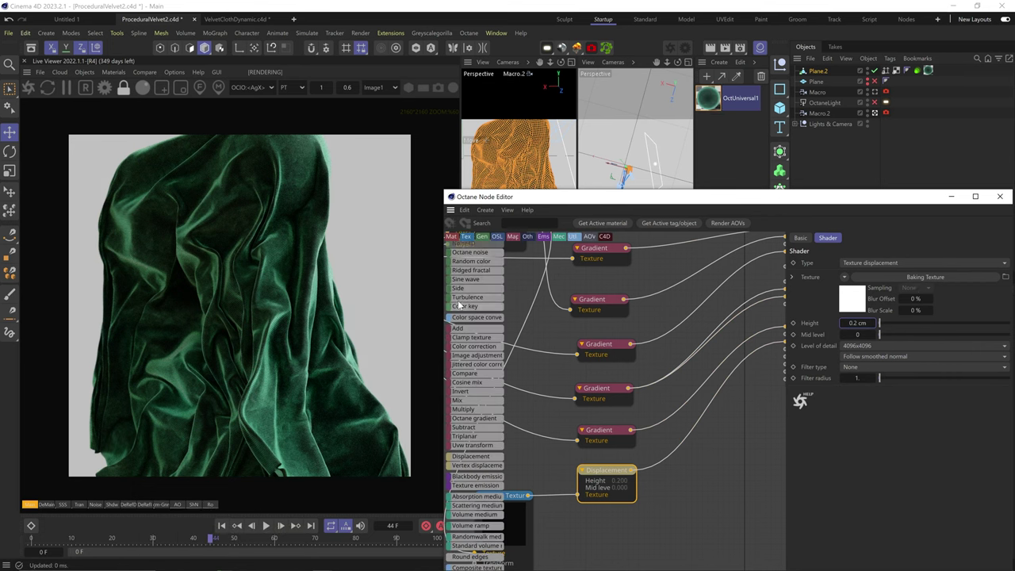
{"action": "scroll", "coordinate": [295, 347], "scroll_direction": "up", "scroll_amount": 6}
{"action": "double_click", "coordinate": [860, 323]}
{"action": "type", "text": "0.5"}
{"action": "key", "text": "Return"}
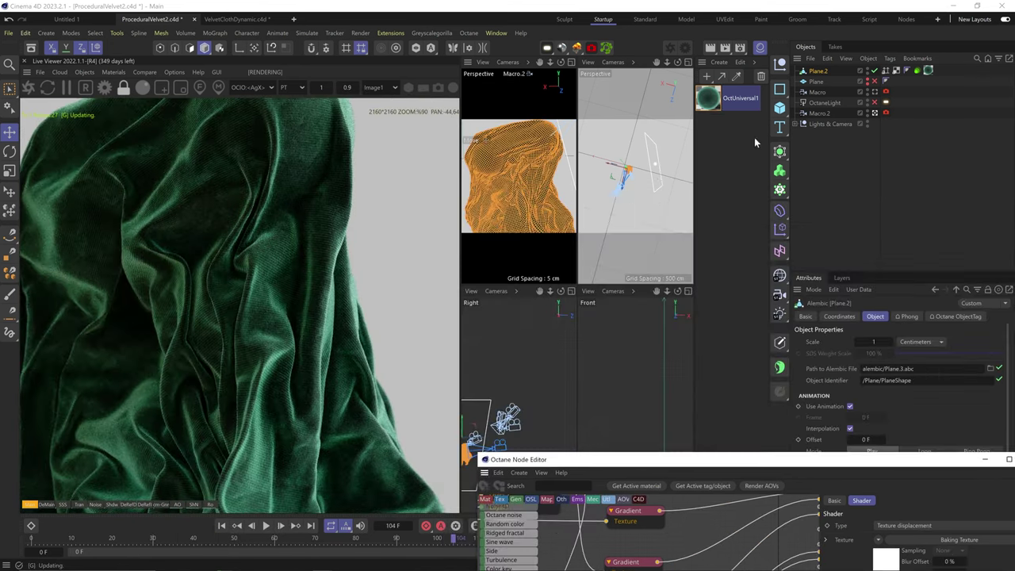
Step: Examine the displaced velvet fabric up close from different viewing angles
{"action": "scroll", "coordinate": [291, 311], "scroll_direction": "down", "scroll_amount": 3}
{"action": "key", "text": "r"}
{"action": "key", "text": "3"}
{"action": "key", "text": "3"}
{"action": "left_click_drag", "start_coordinate": [634, 171], "coordinate": [675, 97]}
{"action": "key", "text": "e"}
{"action": "left_click_drag", "start_coordinate": [624, 117], "coordinate": [625, 149]}
{"action": "key", "text": "1"}
{"action": "left_click_drag", "start_coordinate": [627, 148], "coordinate": [594, 172]}
{"action": "key", "text": "r"}
{"action": "key", "text": "r"}
{"action": "key", "text": "e"}
{"action": "key", "text": "3"}
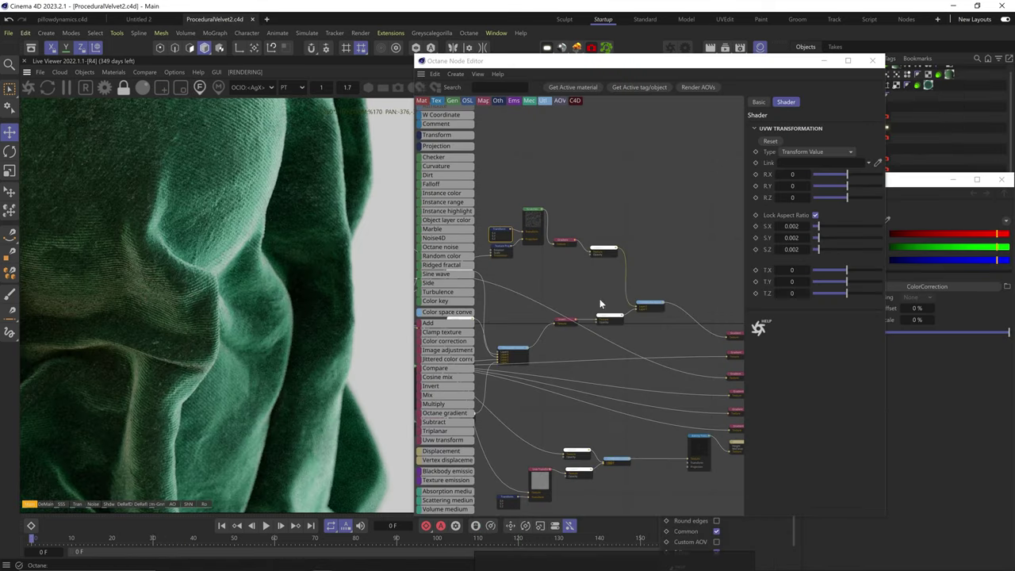
Step: Solo the Scratches texture node to preview its pattern on the cloth
{"action": "scroll", "coordinate": [599, 299], "scroll_direction": "up", "scroll_amount": 3}
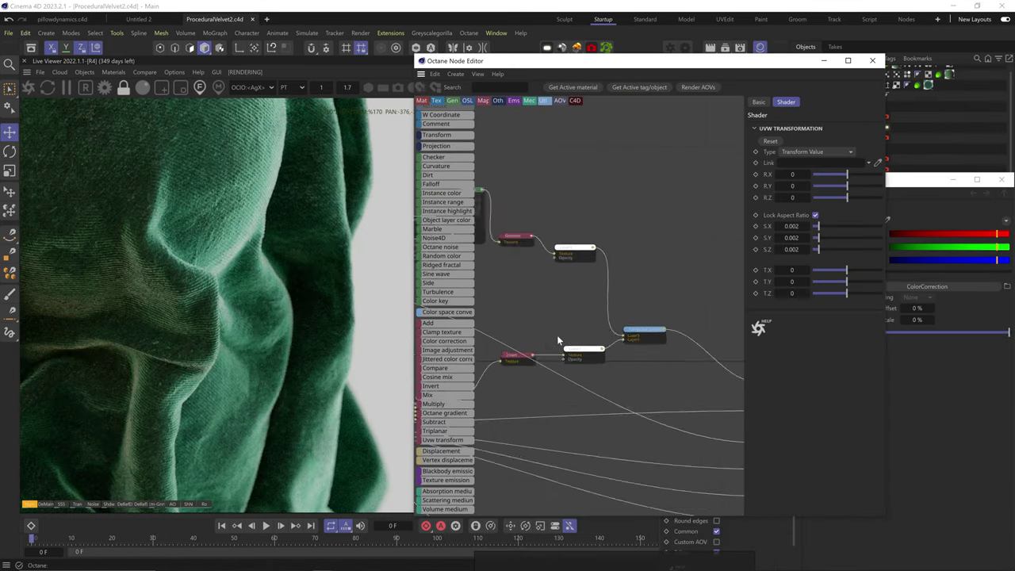
{"action": "middle_click_drag", "start_coordinate": [558, 341], "coordinate": [675, 271]}
{"action": "scroll", "coordinate": [675, 271], "scroll_direction": "down", "scroll_amount": 3}
{"action": "middle_click_drag", "start_coordinate": [585, 318], "coordinate": [681, 308]}
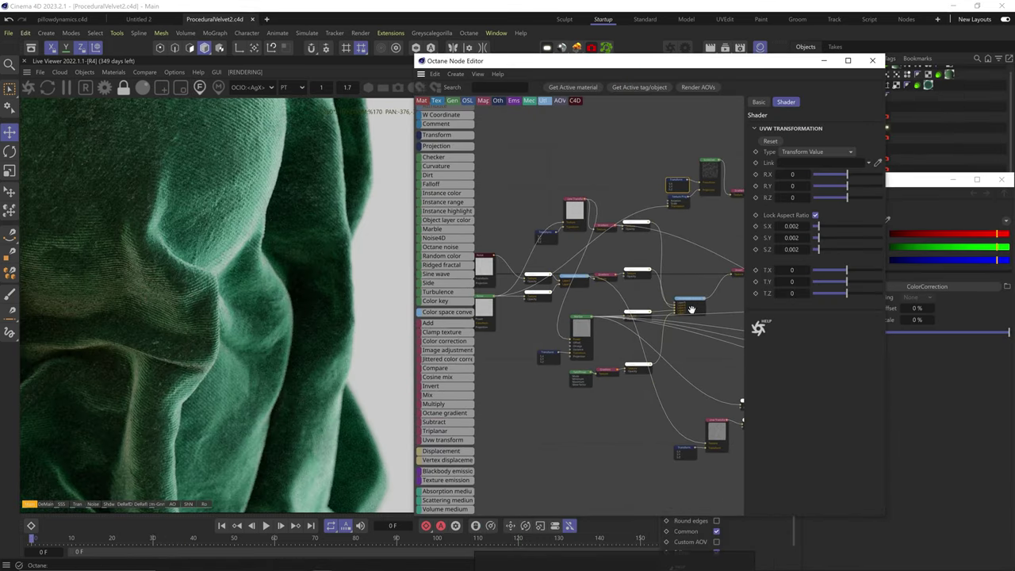
{"action": "middle_click_drag", "start_coordinate": [703, 250], "coordinate": [544, 332]}
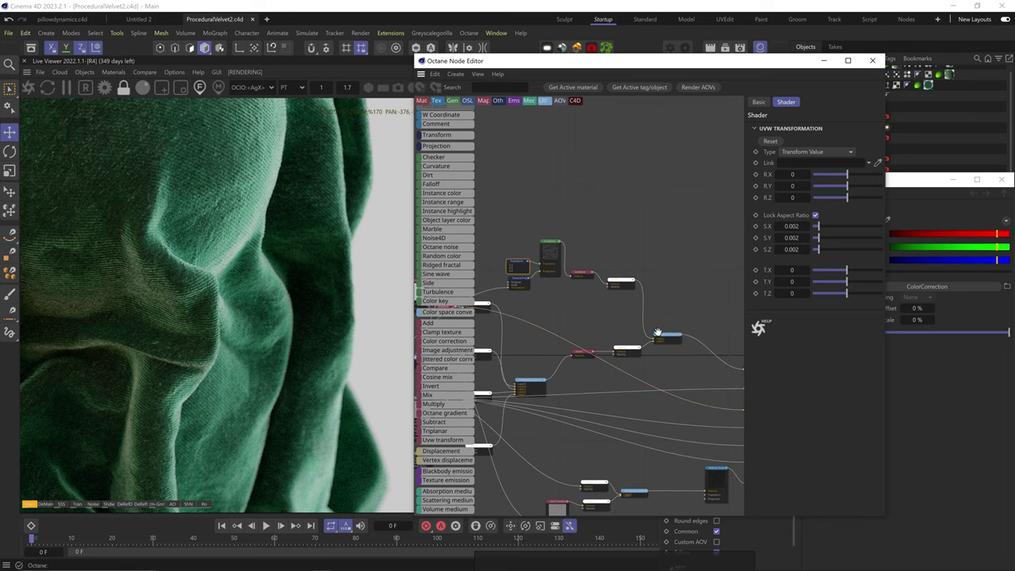
{"action": "scroll", "coordinate": [633, 333], "scroll_direction": "up", "scroll_amount": 5}
{"action": "middle_click_drag", "start_coordinate": [598, 287], "coordinate": [680, 357]}
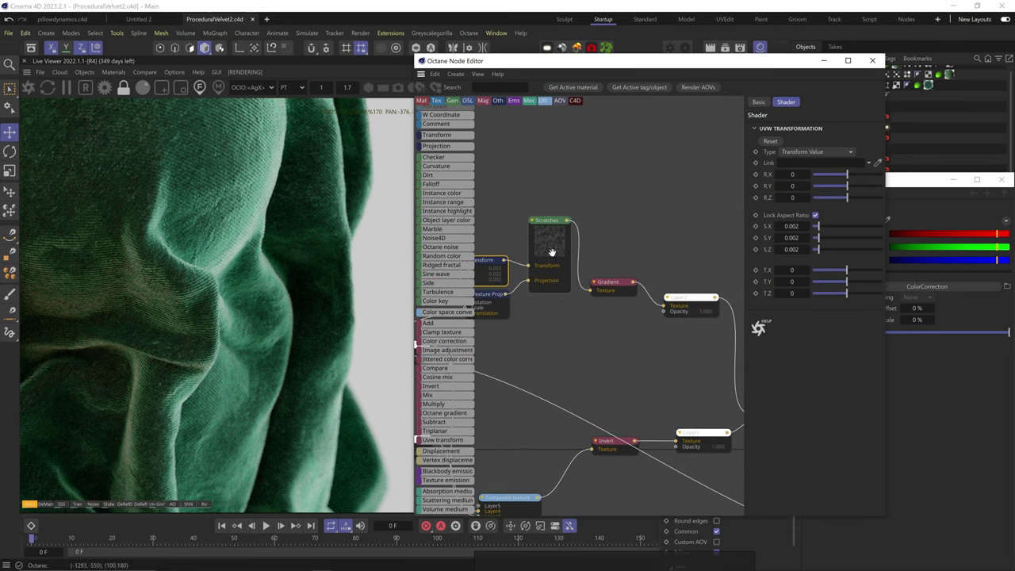
{"action": "right_click", "coordinate": [554, 239]}
{"action": "left_click", "coordinate": [564, 263]}
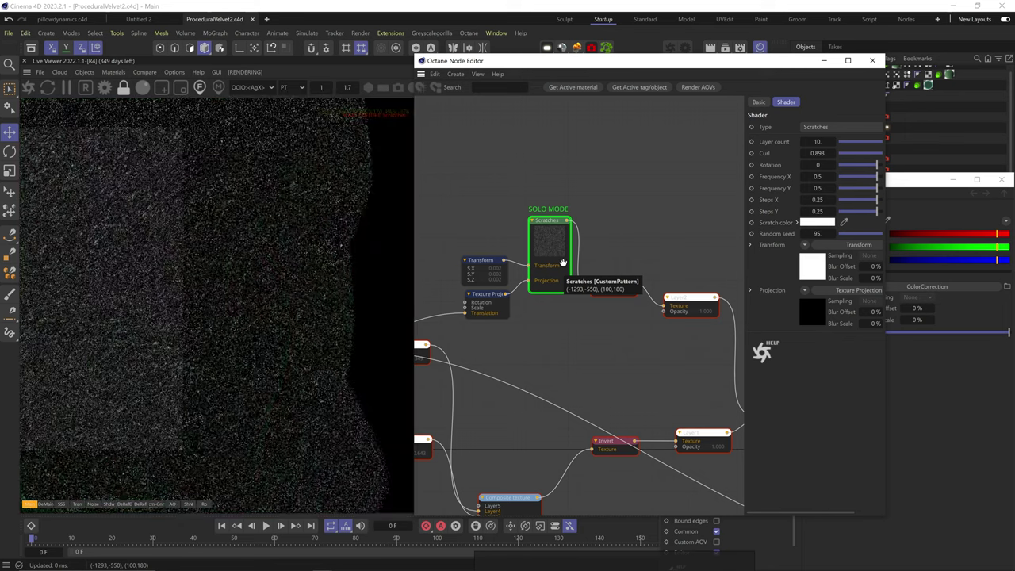
Step: Solo the Gradient fed by the Scratches node and open the blend settings of its composite layer
{"action": "middle_click_drag", "start_coordinate": [498, 337], "coordinate": [556, 366]}
{"action": "scroll", "coordinate": [714, 325], "scroll_direction": "down", "scroll_amount": 3}
{"action": "scroll", "coordinate": [628, 337], "scroll_direction": "up", "scroll_amount": 3}
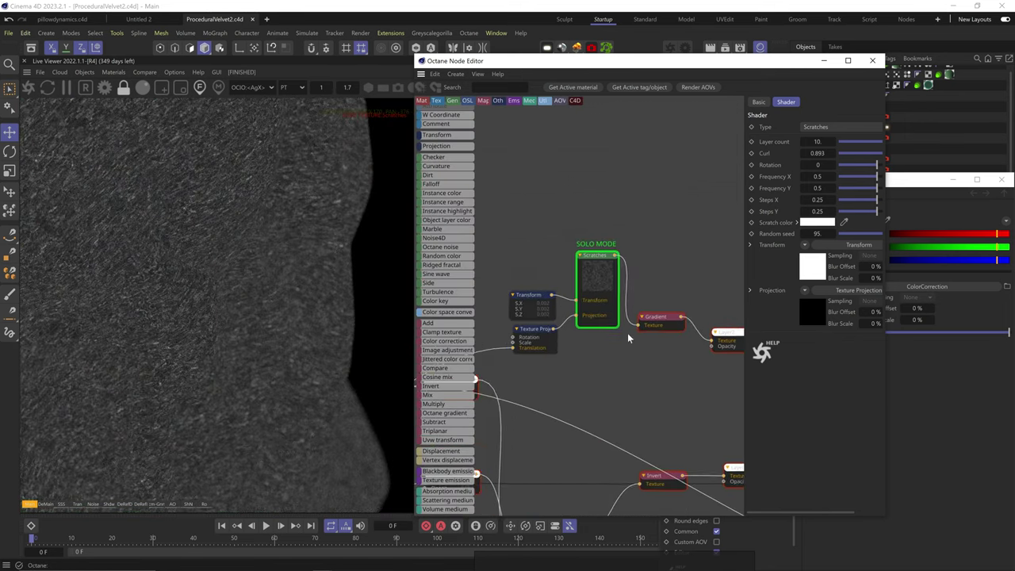
{"action": "middle_click_drag", "start_coordinate": [649, 345], "coordinate": [582, 338]}
{"action": "right_click", "coordinate": [584, 313]}
{"action": "left_click", "coordinate": [589, 332]}
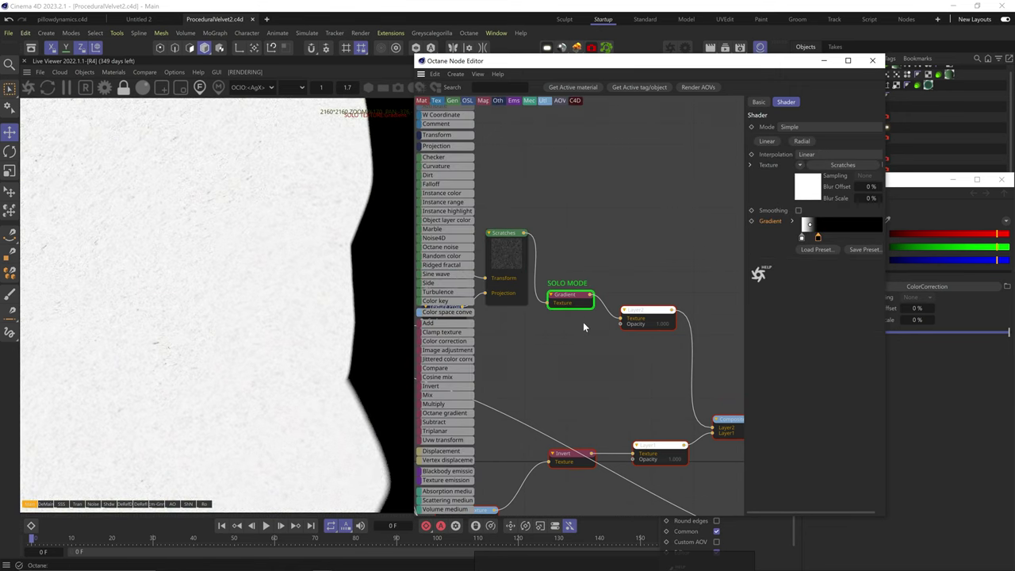
{"action": "left_click", "coordinate": [625, 300]}
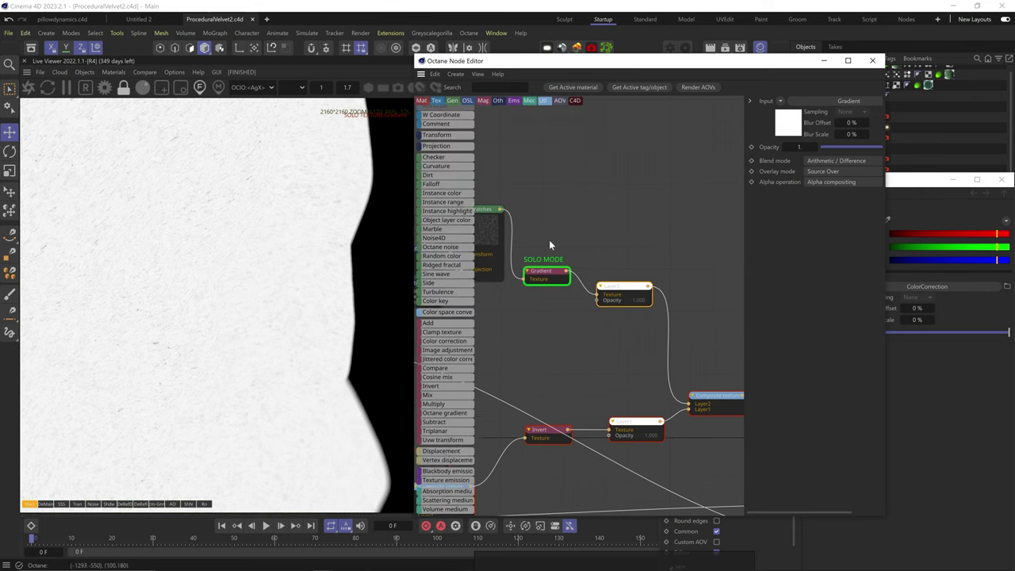
Step: Solo the Composite texture that merges the scratches with the inverted main composite and inspect it up close
{"action": "middle_click_drag", "start_coordinate": [719, 396], "coordinate": [651, 321]}
{"action": "right_click", "coordinate": [651, 322]}
{"action": "left_click", "coordinate": [674, 344]}
{"action": "scroll", "coordinate": [277, 127], "scroll_direction": "up", "scroll_amount": 5}
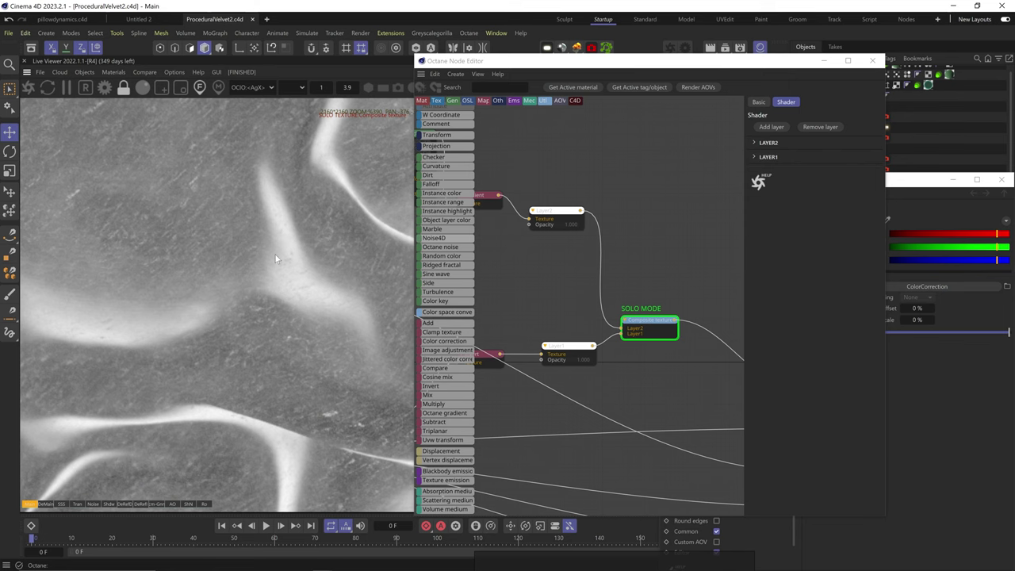
Step: Disable and re-enable the Invert node after the main composite to compare both looks
{"action": "scroll", "coordinate": [273, 254], "scroll_direction": "down", "scroll_amount": 3}
{"action": "middle_click_drag", "start_coordinate": [483, 350], "coordinate": [609, 312]}
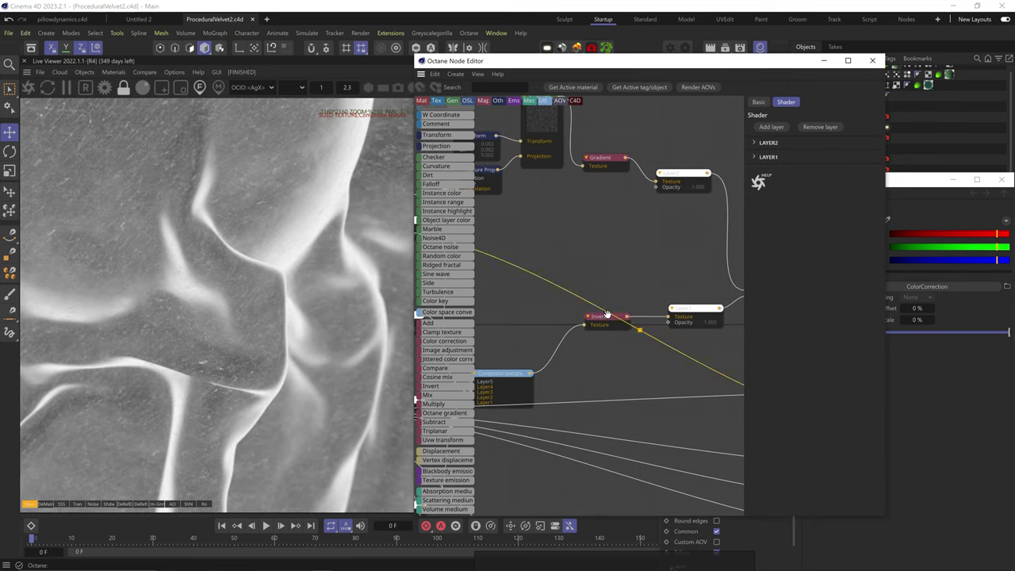
{"action": "middle_click_drag", "start_coordinate": [519, 381], "coordinate": [534, 379]}
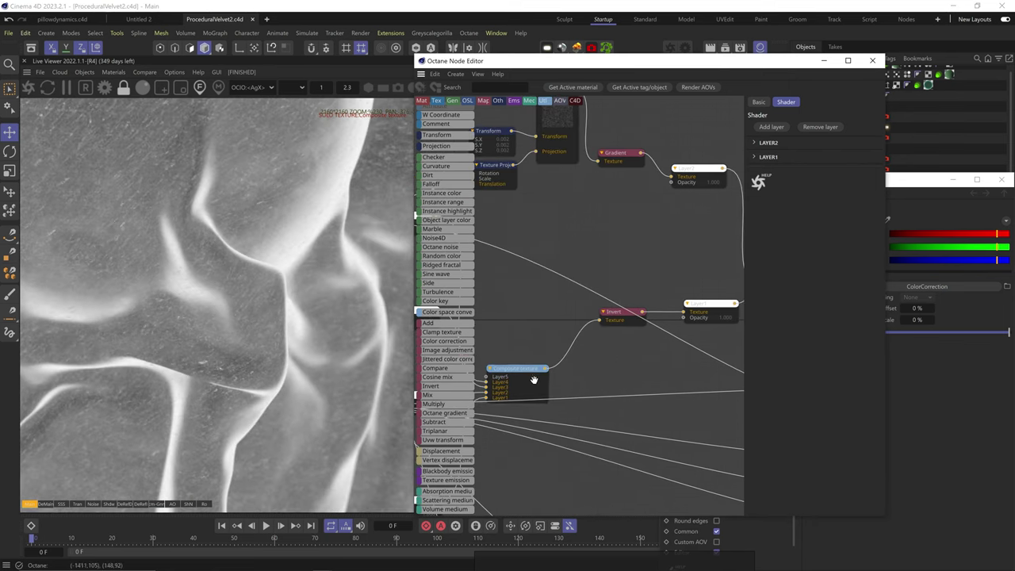
{"action": "left_click", "coordinate": [631, 317]}
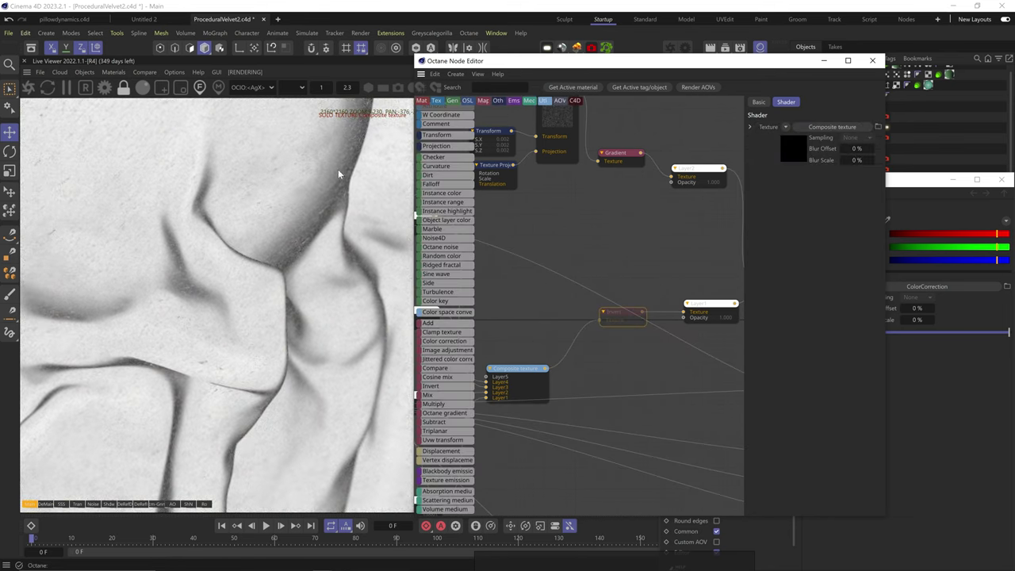
{"action": "left_click", "coordinate": [633, 316]}
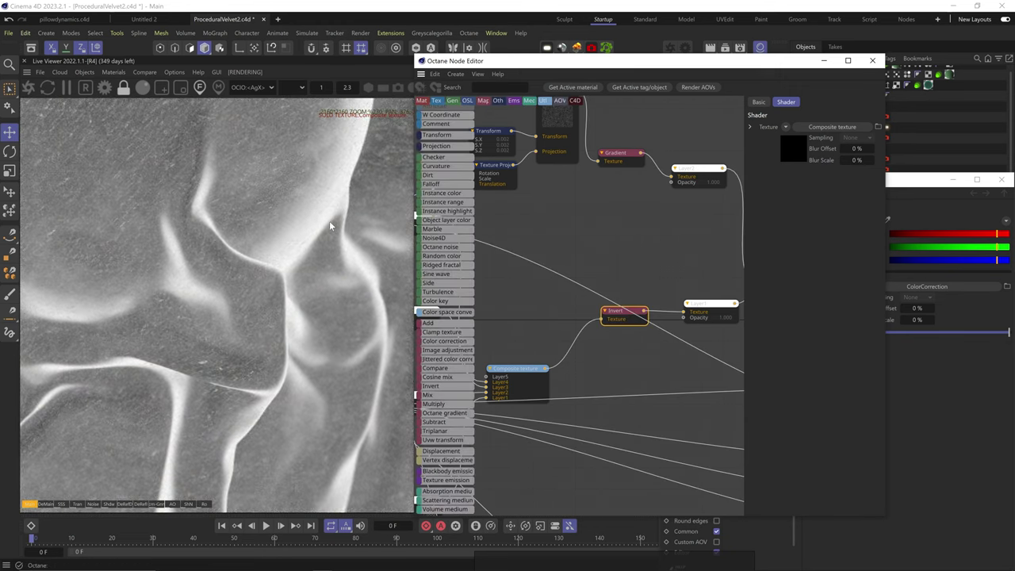
Step: Solo the albedo Gradient and examine its green colouring across the cloth folds
{"action": "middle_click_drag", "start_coordinate": [667, 359], "coordinate": [476, 336]}
{"action": "scroll", "coordinate": [551, 357], "scroll_direction": "down", "scroll_amount": 3}
{"action": "middle_click_drag", "start_coordinate": [557, 359], "coordinate": [555, 354]}
{"action": "scroll", "coordinate": [616, 325], "scroll_direction": "up", "scroll_amount": 3}
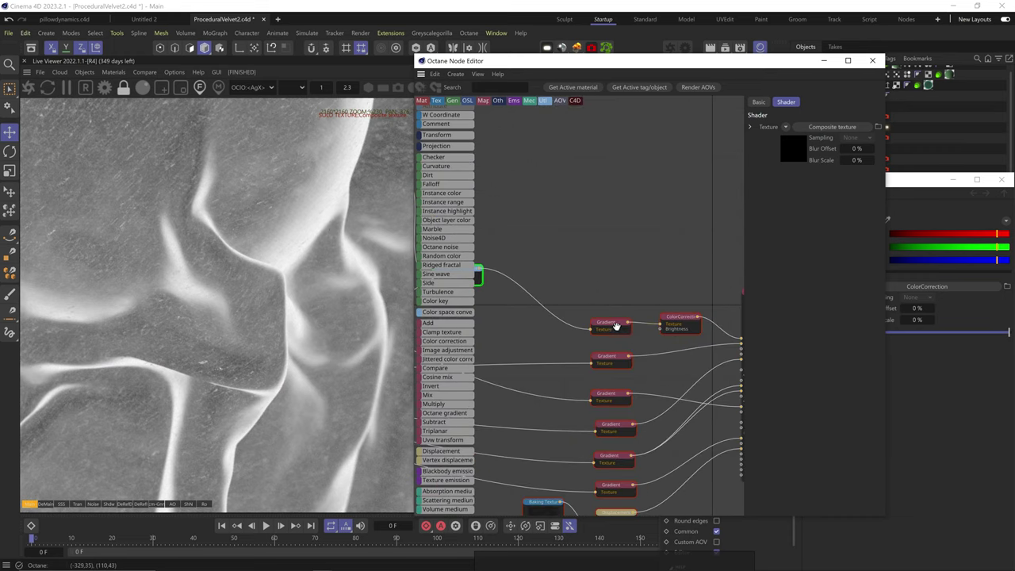
{"action": "left_click", "coordinate": [616, 327]}
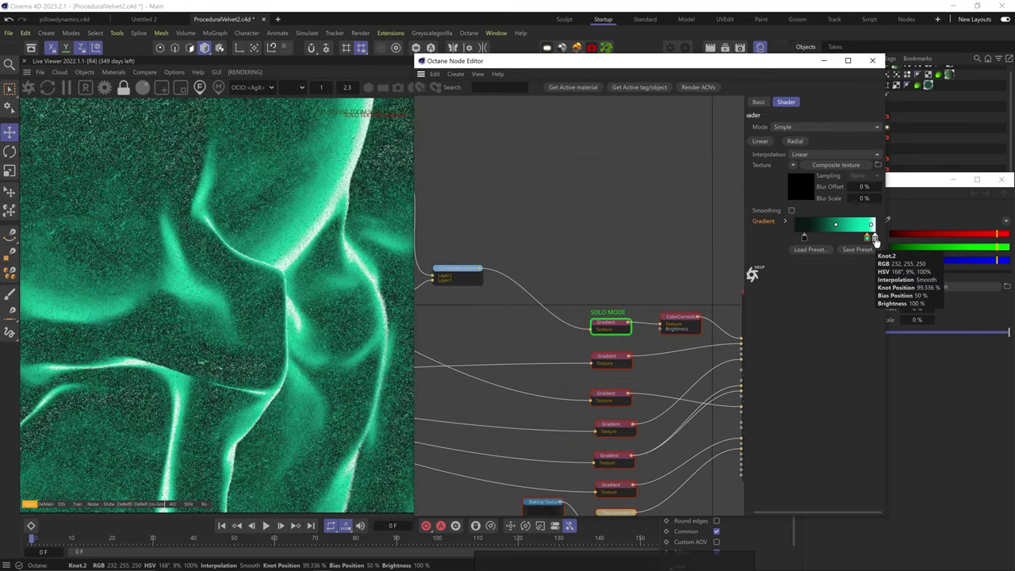
{"action": "left_click_drag", "start_coordinate": [176, 119], "coordinate": [214, 224]}
{"action": "left_click_drag", "start_coordinate": [291, 407], "coordinate": [291, 324]}
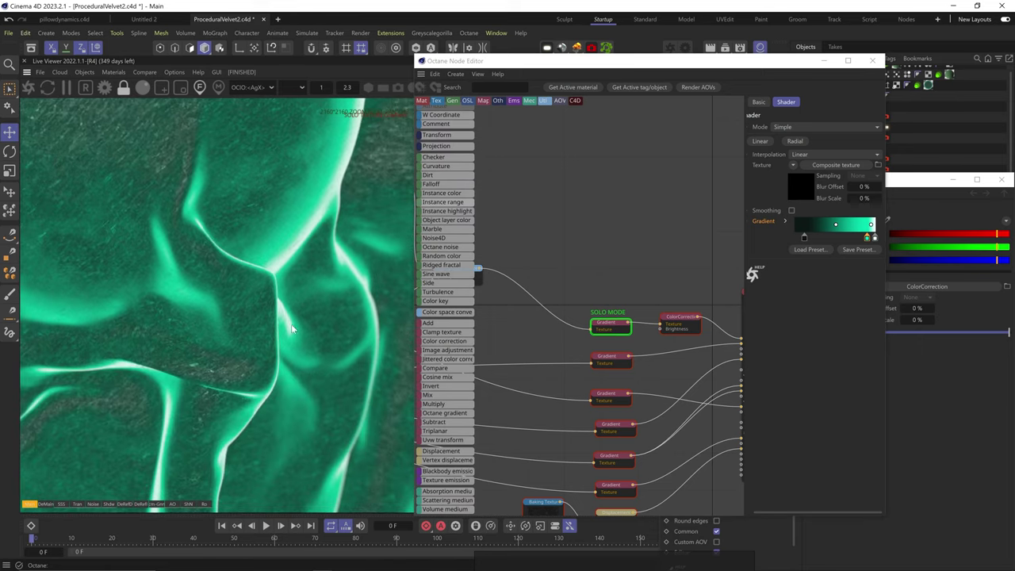
{"action": "left_click_drag", "start_coordinate": [220, 219], "coordinate": [226, 315]}
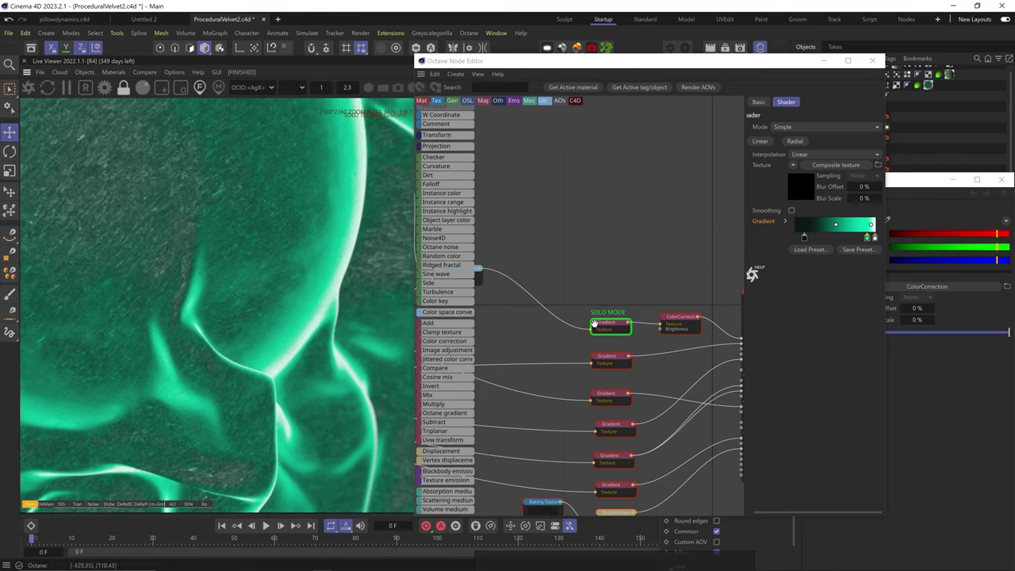
Step: Open the shader settings of the Stupl noise node at the start of the graph
{"action": "middle_click_drag", "start_coordinate": [488, 387], "coordinate": [684, 346]}
{"action": "scroll", "coordinate": [684, 348], "scroll_direction": "down", "scroll_amount": 1}
{"action": "middle_click_drag", "start_coordinate": [487, 366], "coordinate": [619, 391]}
{"action": "middle_click_drag", "start_coordinate": [527, 367], "coordinate": [721, 383]}
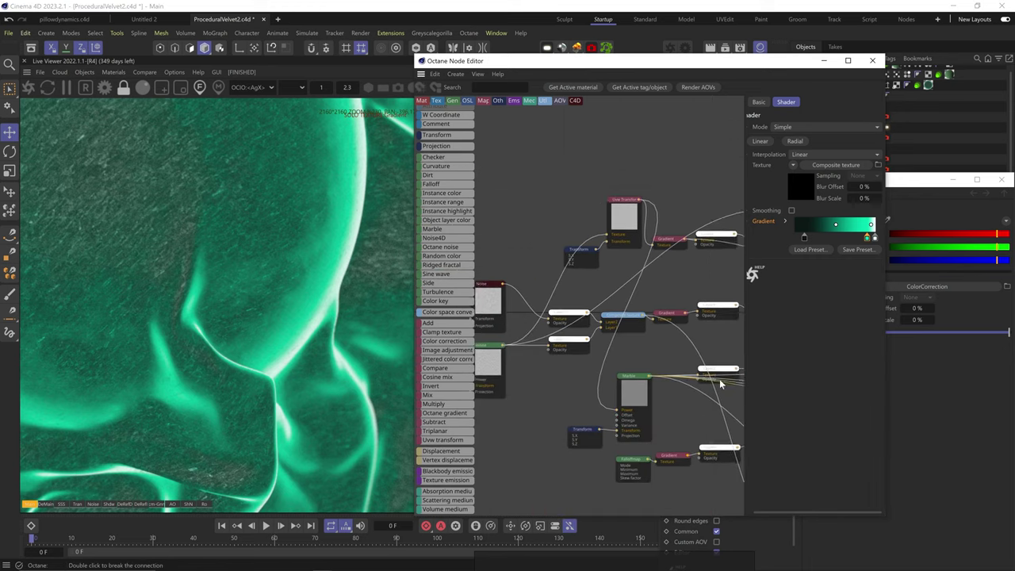
{"action": "middle_click_drag", "start_coordinate": [572, 352], "coordinate": [620, 363]}
{"action": "left_click", "coordinate": [533, 323]}
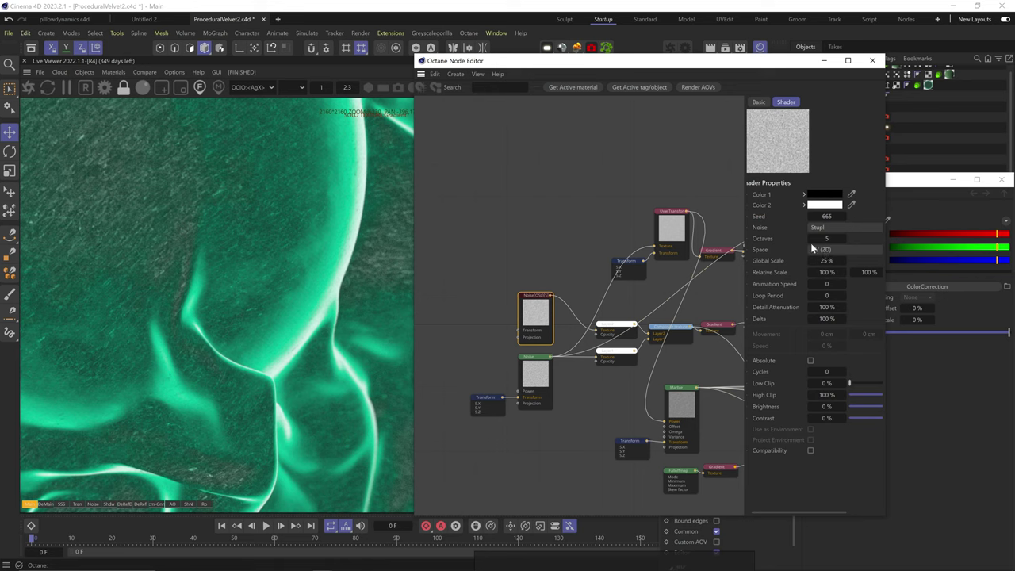
Step: Review the knots of the Gradient connected to the Falloffmap
{"action": "middle_click_drag", "start_coordinate": [702, 302], "coordinate": [653, 271]}
{"action": "middle_click_drag", "start_coordinate": [715, 365], "coordinate": [620, 309]}
{"action": "middle_click_drag", "start_coordinate": [469, 348], "coordinate": [557, 355]}
{"action": "left_click", "coordinate": [555, 351]}
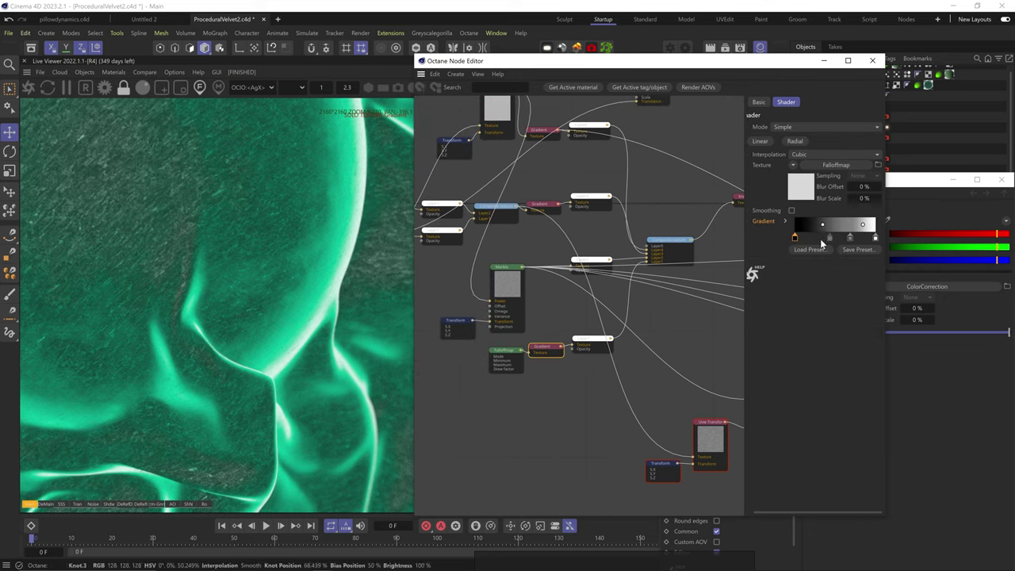
Step: Solo the Composite texture that blends the two noise textures
{"action": "scroll", "coordinate": [598, 311], "scroll_direction": "down", "scroll_amount": 5}
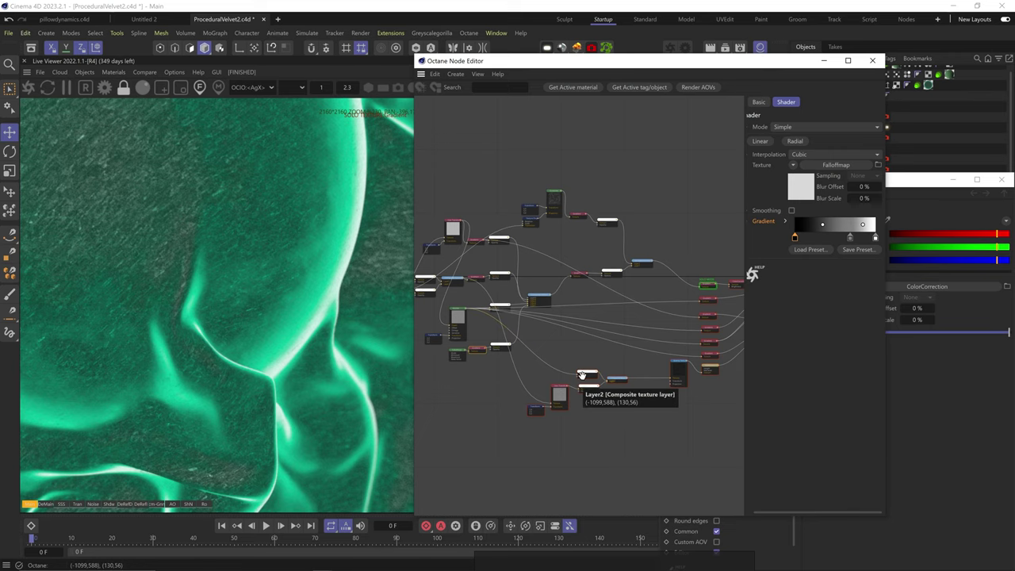
{"action": "middle_click_drag", "start_coordinate": [574, 348], "coordinate": [668, 364]}
{"action": "right_click", "coordinate": [551, 302]}
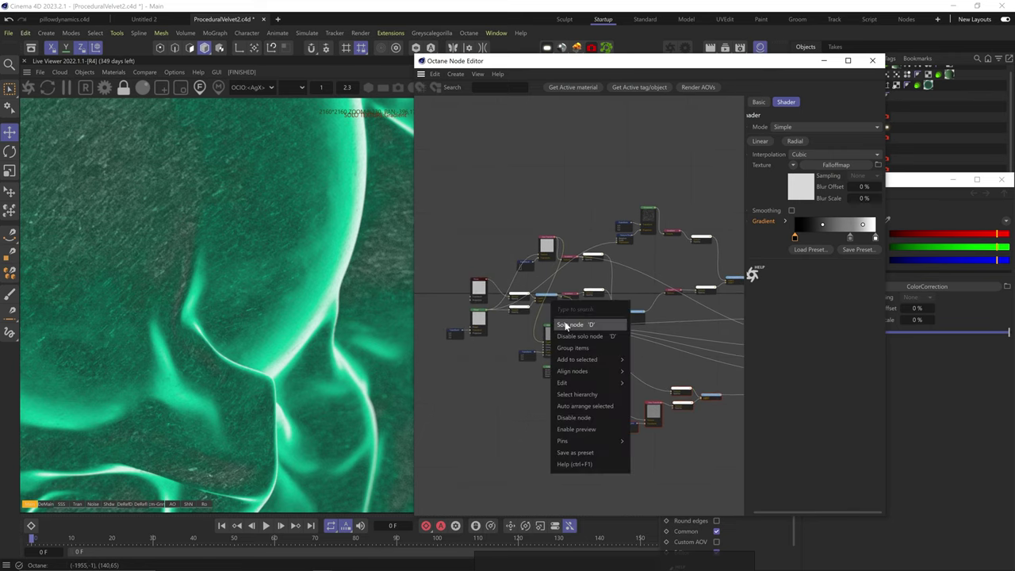
{"action": "left_click", "coordinate": [560, 323]}
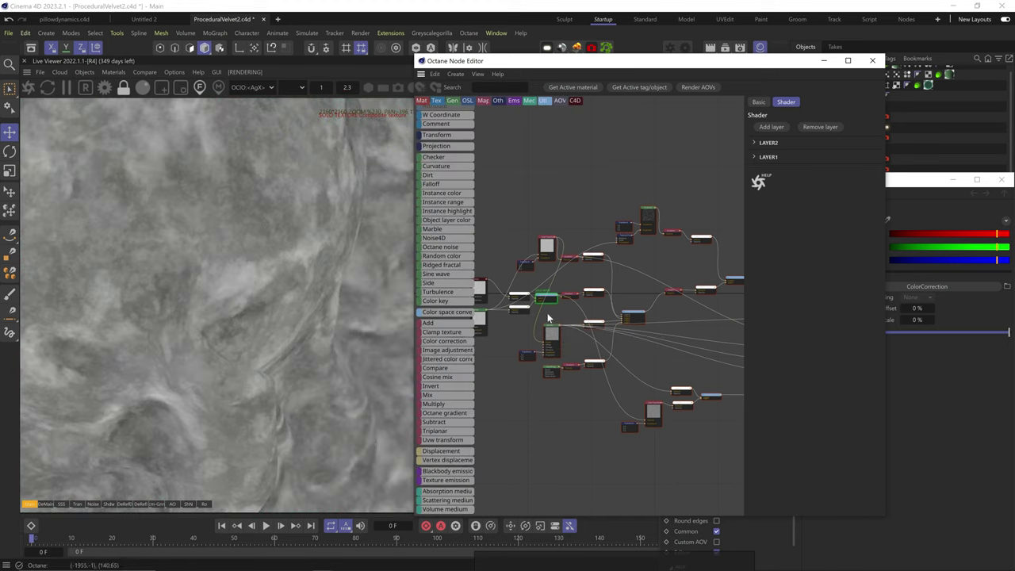
Step: Solo the Composite texture feeding the Baking Texture and open the settings of its Marble layer
{"action": "scroll", "coordinate": [672, 417], "scroll_direction": "up", "scroll_amount": 5}
{"action": "middle_click_drag", "start_coordinate": [672, 417], "coordinate": [597, 435]}
{"action": "left_click", "coordinate": [533, 437]}
{"action": "right_click", "coordinate": [655, 385]}
{"action": "left_click", "coordinate": [682, 408]}
{"action": "left_click", "coordinate": [579, 365]}
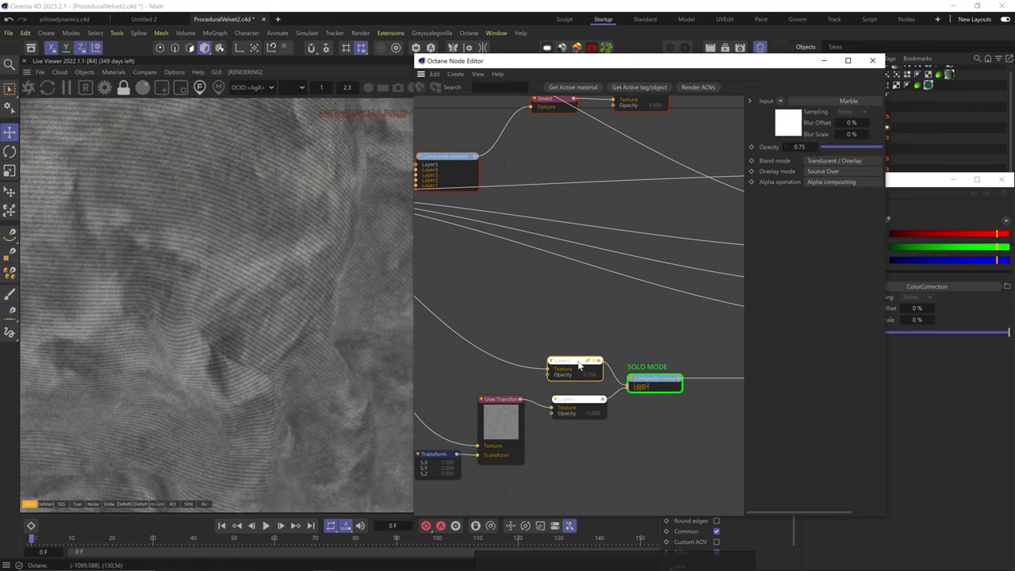
Step: Disable solo mode on the displacement's Composite texture to show the full material
{"action": "middle_click_drag", "start_coordinate": [661, 403], "coordinate": [583, 416]}
{"action": "right_click", "coordinate": [577, 399]}
{"action": "left_click", "coordinate": [605, 421]}
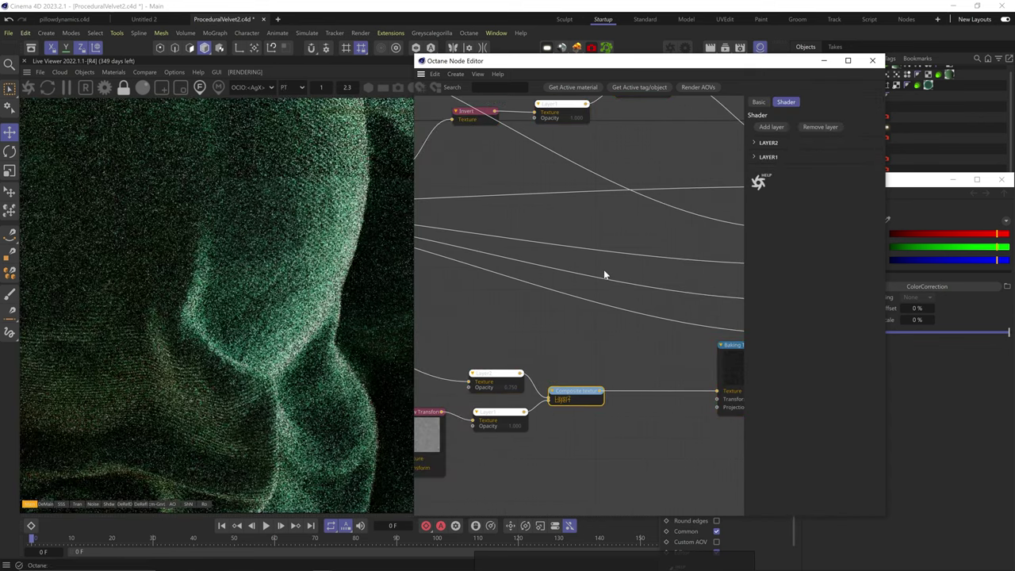
Step: Move the albedo Gradient node closer to its Composite texture, leaving room before the ColorCorrection node
{"action": "scroll", "coordinate": [284, 338], "scroll_direction": "down", "scroll_amount": 4}
{"action": "scroll", "coordinate": [276, 337], "scroll_direction": "down", "scroll_amount": 3}
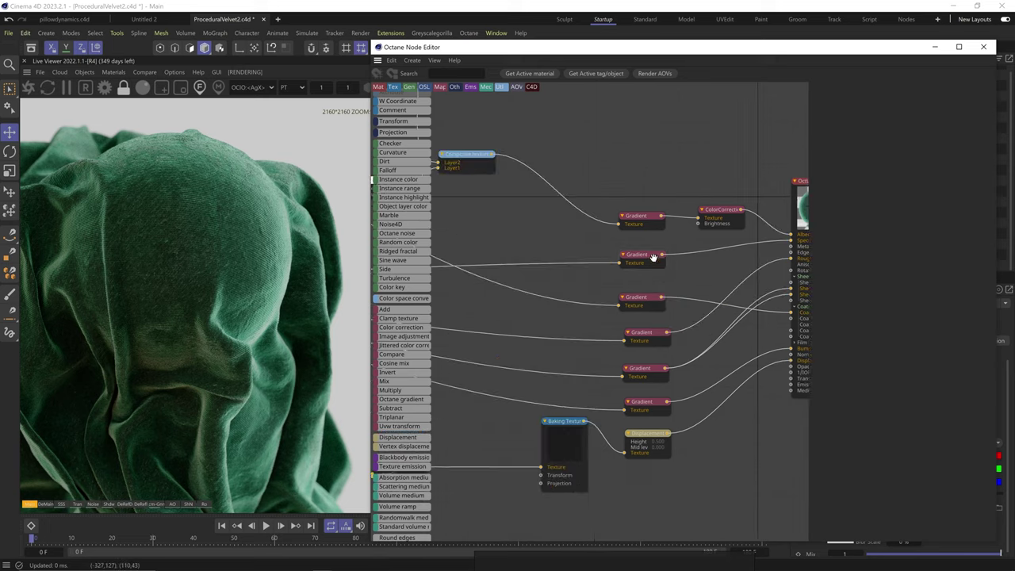
{"action": "middle_click_drag", "start_coordinate": [632, 349], "coordinate": [653, 354]}
{"action": "middle_click_drag", "start_coordinate": [584, 260], "coordinate": [714, 261]}
{"action": "middle_click_drag", "start_coordinate": [659, 207], "coordinate": [510, 239]}
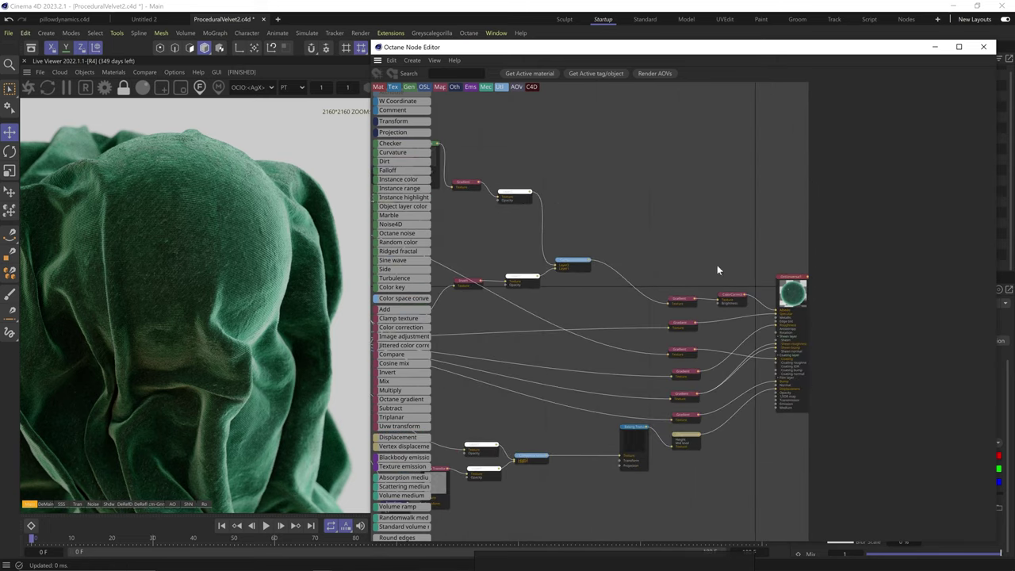
{"action": "left_click_drag", "start_coordinate": [685, 299], "coordinate": [657, 277]}
{"action": "scroll", "coordinate": [404, 429], "scroll_direction": "down", "scroll_amount": 5}
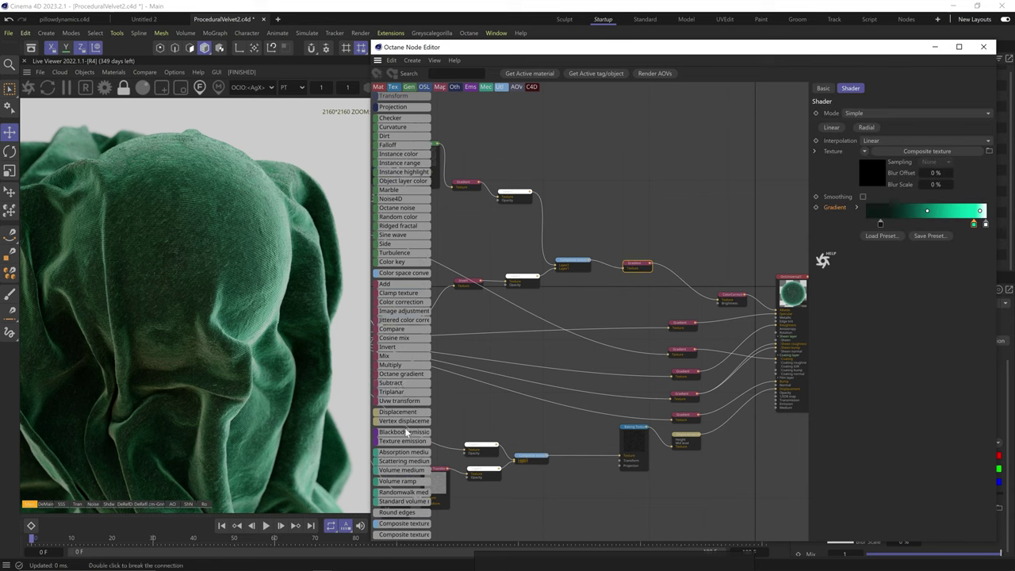
Step: Add a Composite texture with two layers beside the albedo Gradient and shift the Gradient node slightly away from it
{"action": "left_click_drag", "start_coordinate": [403, 425], "coordinate": [662, 231]}
{"action": "left_click", "coordinate": [830, 112]}
{"action": "left_click", "coordinate": [830, 112]}
{"action": "left_click_drag", "start_coordinate": [639, 268], "coordinate": [618, 263]}
Step: Feed the Marble texture into the texture input of the new Composite's Layer2
{"action": "middle_click_drag", "start_coordinate": [573, 323], "coordinate": [701, 289]}
{"action": "scroll", "coordinate": [701, 289], "scroll_direction": "down", "scroll_amount": 2}
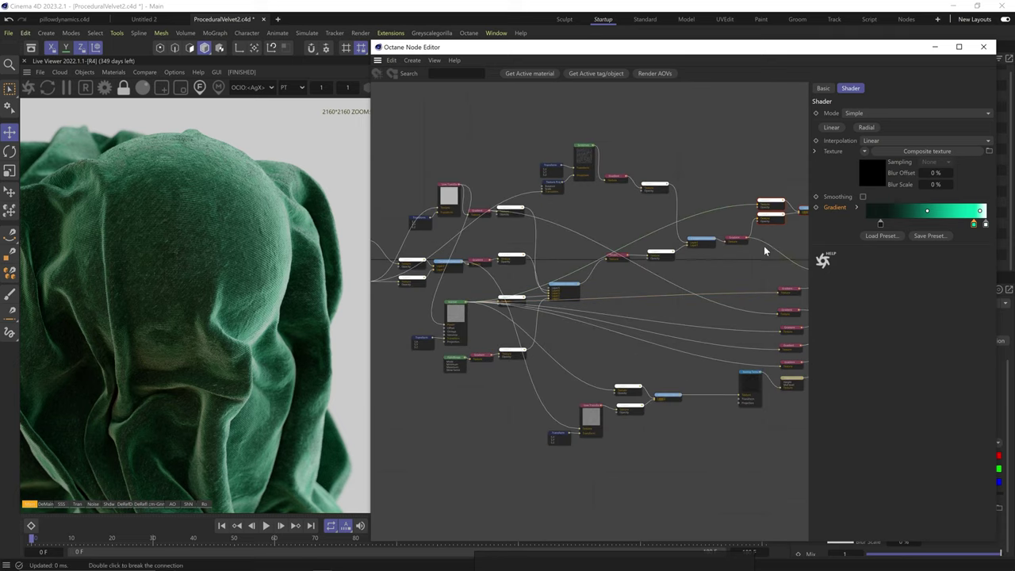
{"action": "middle_click_drag", "start_coordinate": [757, 258], "coordinate": [672, 290]}
{"action": "scroll", "coordinate": [674, 287], "scroll_direction": "up", "scroll_amount": 3}
{"action": "middle_click_drag", "start_coordinate": [590, 182], "coordinate": [717, 219]}
{"action": "scroll", "coordinate": [718, 219], "scroll_direction": "down", "scroll_amount": 3}
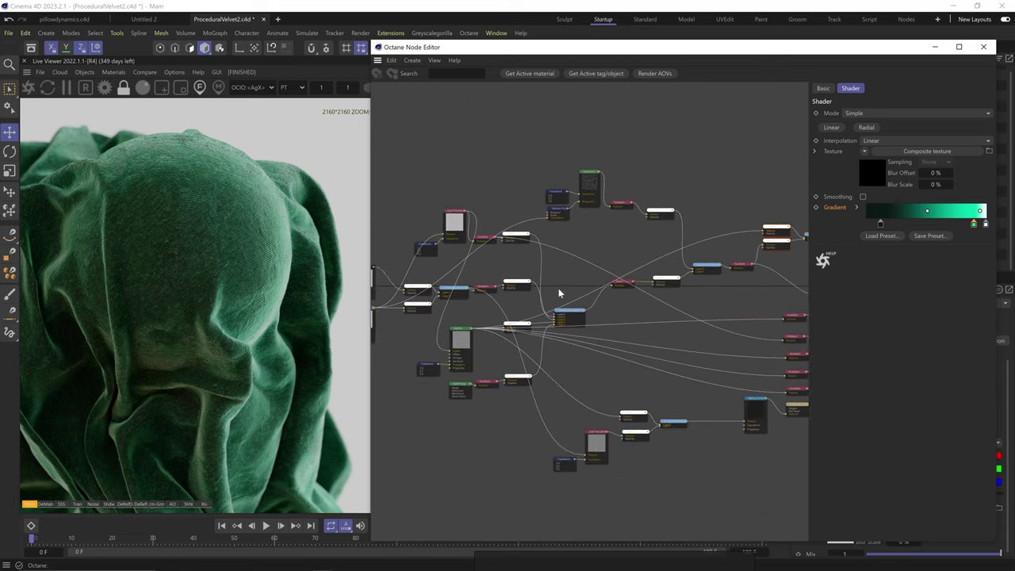
Step: Add a UVW Transform node beside the new Composite's layers and use it to drive Layer2's opacity
{"action": "middle_click_drag", "start_coordinate": [411, 302], "coordinate": [471, 317]}
{"action": "left_click_drag", "start_coordinate": [767, 230], "coordinate": [779, 230]}
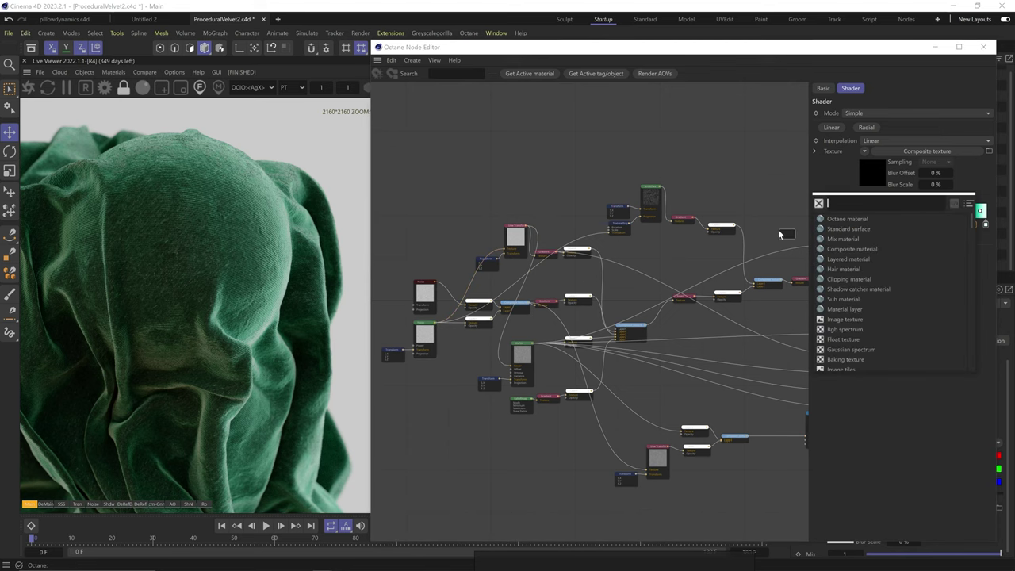
{"action": "type", "text": "uvw"}
{"action": "key", "text": "Return"}
{"action": "scroll", "coordinate": [785, 252], "scroll_direction": "up", "scroll_amount": 3}
{"action": "middle_click_drag", "start_coordinate": [786, 251], "coordinate": [599, 282]}
{"action": "scroll", "coordinate": [599, 282], "scroll_direction": "up", "scroll_amount": 3}
{"action": "left_click_drag", "start_coordinate": [714, 257], "coordinate": [688, 198]}
{"action": "middle_click_drag", "start_coordinate": [722, 250], "coordinate": [564, 242]}
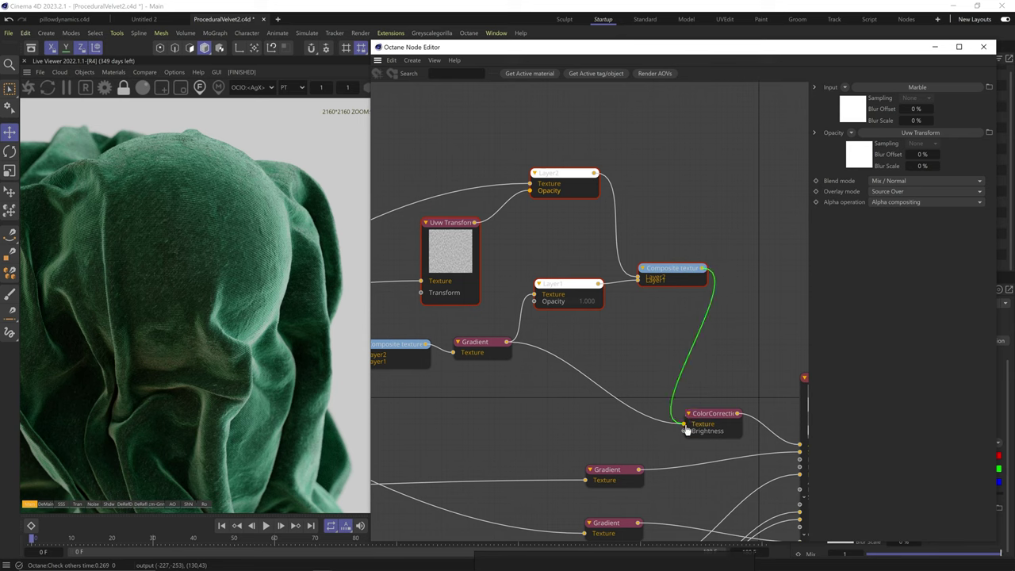
Step: Connect the new Composite texture to the ColorCorrection's texture input and solo the Composite
{"action": "left_click_drag", "start_coordinate": [687, 430], "coordinate": [686, 426]}
{"action": "left_click", "coordinate": [674, 270]}
{"action": "key", "text": "s"}
Step: Insert a Gradient between the UVW Transform and Layer2's opacity, and solo that Gradient
{"action": "middle_click_drag", "start_coordinate": [500, 255], "coordinate": [577, 284]}
{"action": "left_click_drag", "start_coordinate": [541, 279], "coordinate": [504, 277]}
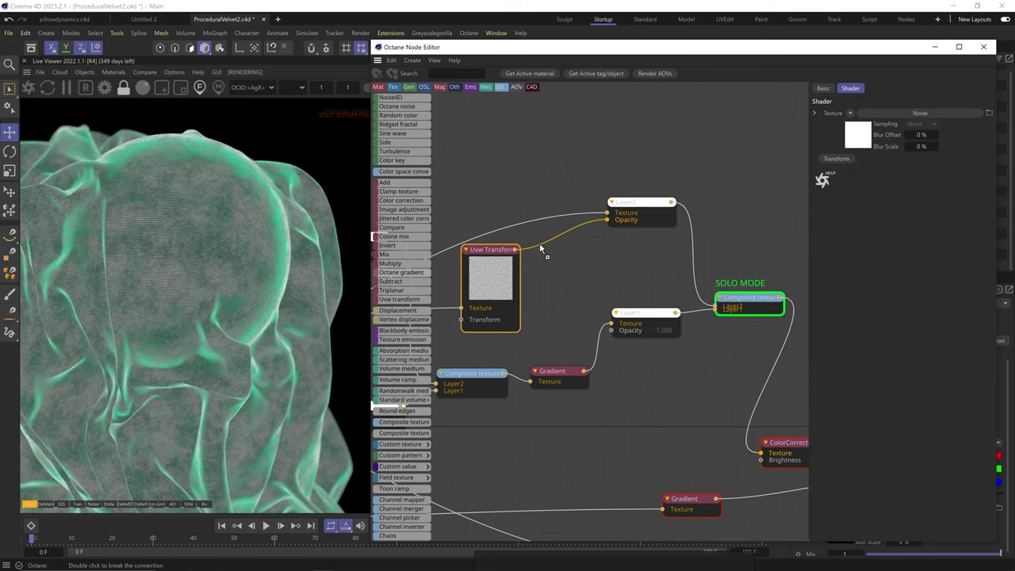
{"action": "left_click_drag", "start_coordinate": [541, 249], "coordinate": [574, 233]}
{"action": "left_click_drag", "start_coordinate": [492, 249], "coordinate": [475, 250]}
{"action": "right_click", "coordinate": [574, 235]}
{"action": "left_click", "coordinate": [583, 262]}
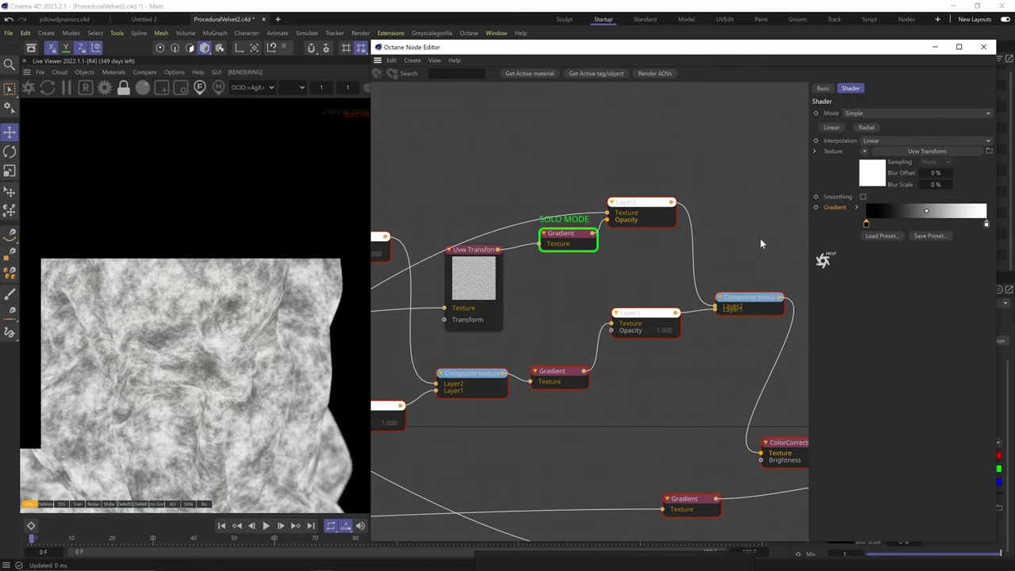
Step: Invert the opacity Gradient with its white knot just before the black knot at about 27%, then solo the albedo Composite
{"action": "left_click_drag", "start_coordinate": [986, 226], "coordinate": [894, 226]}
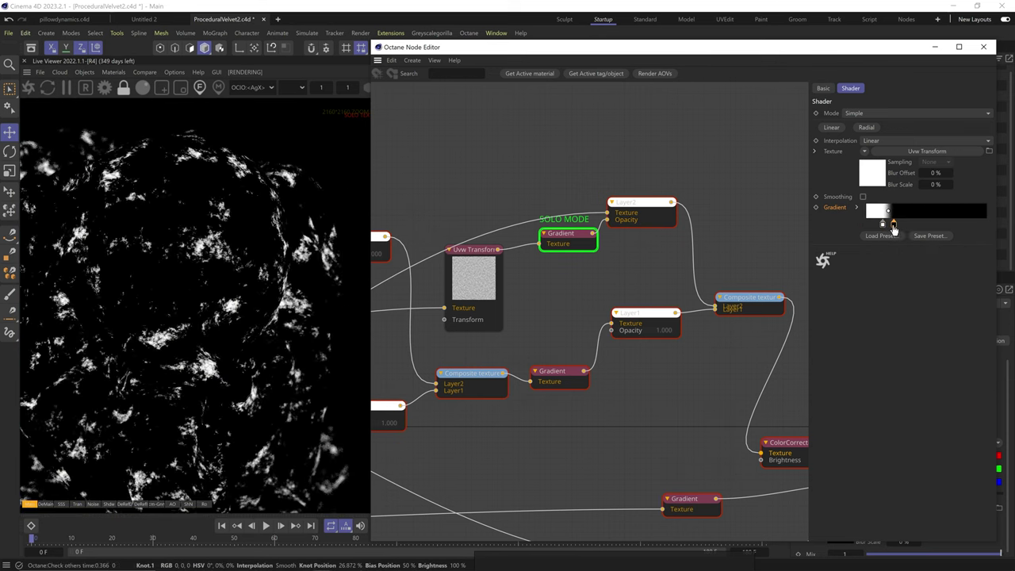
{"action": "right_click", "coordinate": [751, 298]}
{"action": "left_click", "coordinate": [767, 318]}
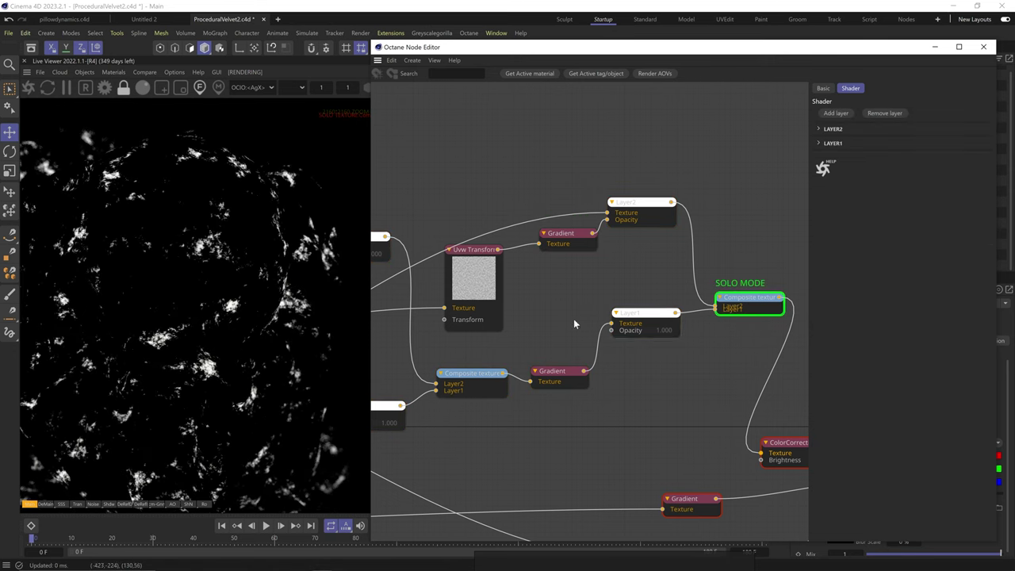
{"action": "scroll", "coordinate": [235, 319], "scroll_direction": "up", "scroll_amount": 3}
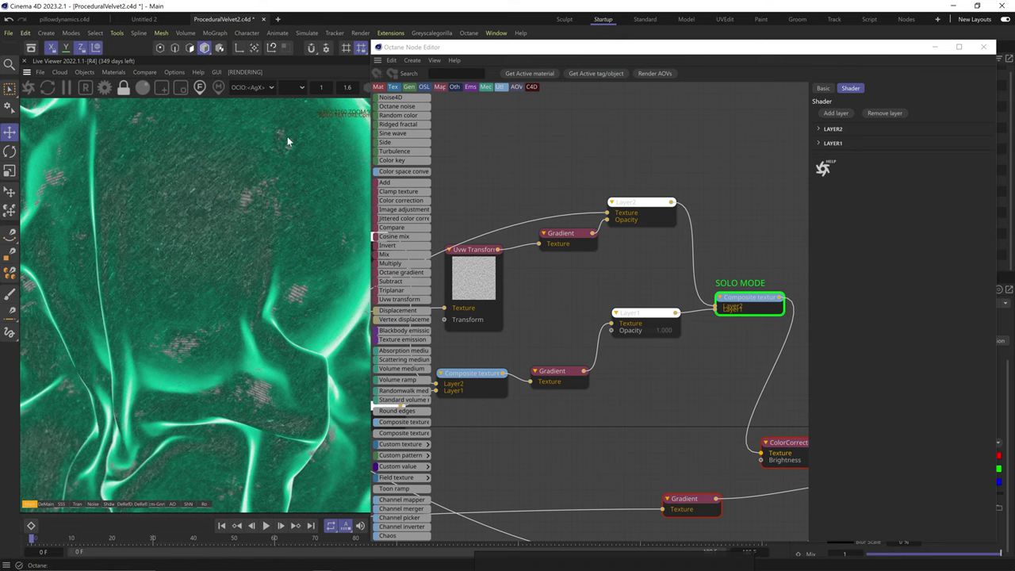
Step: Solo the displacement's Composite texture and add a third layer to it
{"action": "scroll", "coordinate": [592, 357], "scroll_direction": "down", "scroll_amount": 4}
{"action": "middle_click_drag", "start_coordinate": [591, 363], "coordinate": [700, 248]}
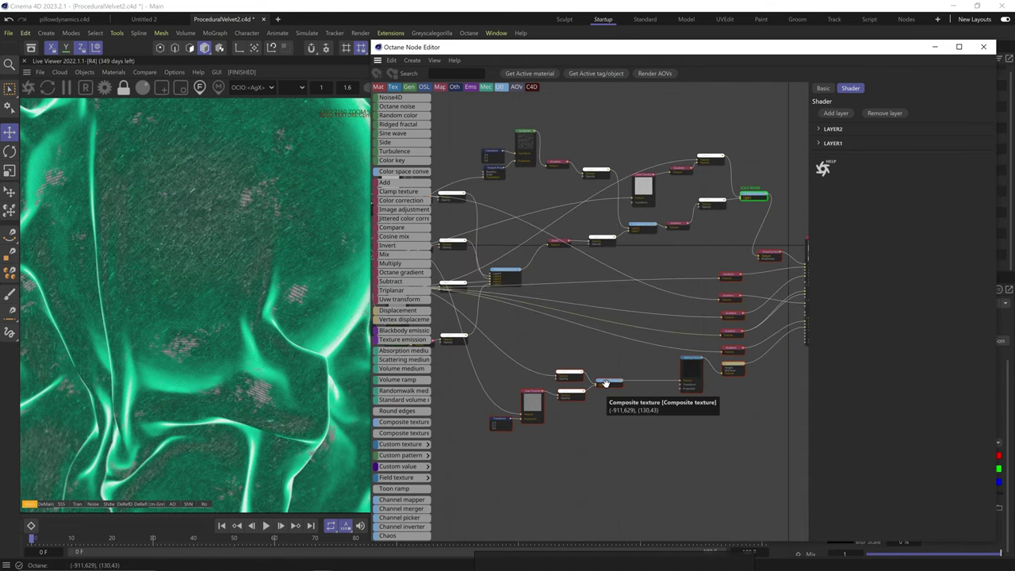
{"action": "right_click", "coordinate": [607, 383]}
{"action": "left_click", "coordinate": [622, 404]}
{"action": "left_click", "coordinate": [837, 113]}
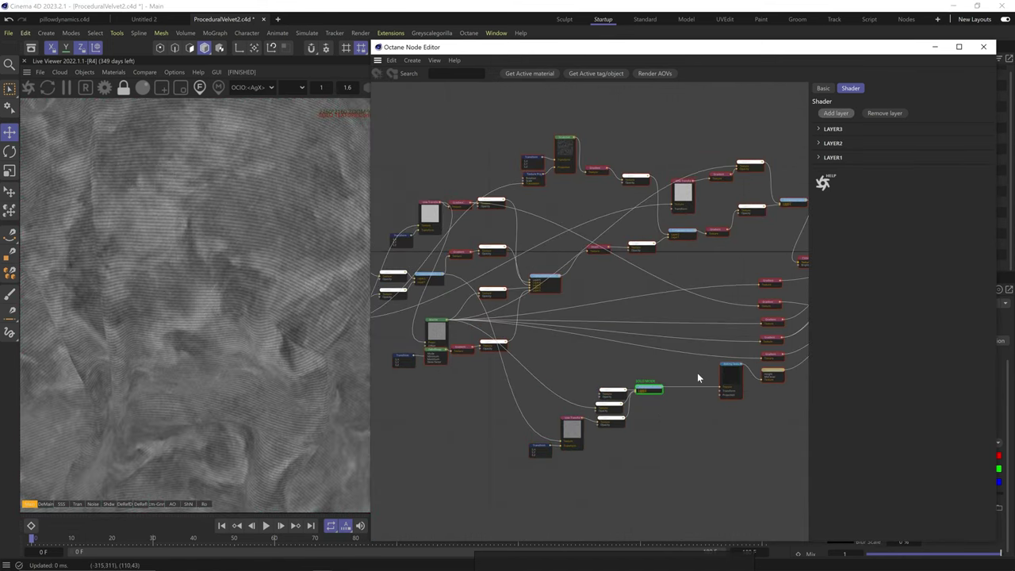
Step: Rearrange the displacement Composite's layer nodes and UVW Transform to make room for the new layer
{"action": "left_click_drag", "start_coordinate": [613, 390], "coordinate": [605, 387]}
{"action": "left_click_drag", "start_coordinate": [612, 446], "coordinate": [533, 403]}
{"action": "left_click_drag", "start_coordinate": [610, 419], "coordinate": [530, 418]}
{"action": "left_click_drag", "start_coordinate": [602, 419], "coordinate": [602, 425]}
{"action": "middle_click_drag", "start_coordinate": [562, 345], "coordinate": [597, 331]}
Step: Feed the wear mask's UVW Transform into Layer3 through a new Gradient and pull its white knot toward the black one
{"action": "left_click_drag", "start_coordinate": [764, 164], "coordinate": [738, 229]}
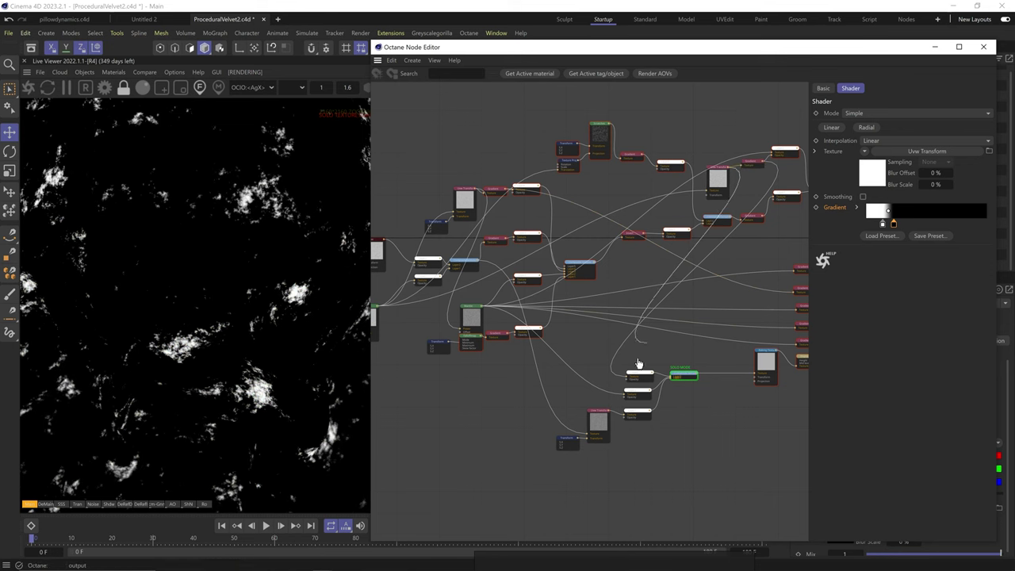
{"action": "mouse_move", "coordinate": [399, 330]}
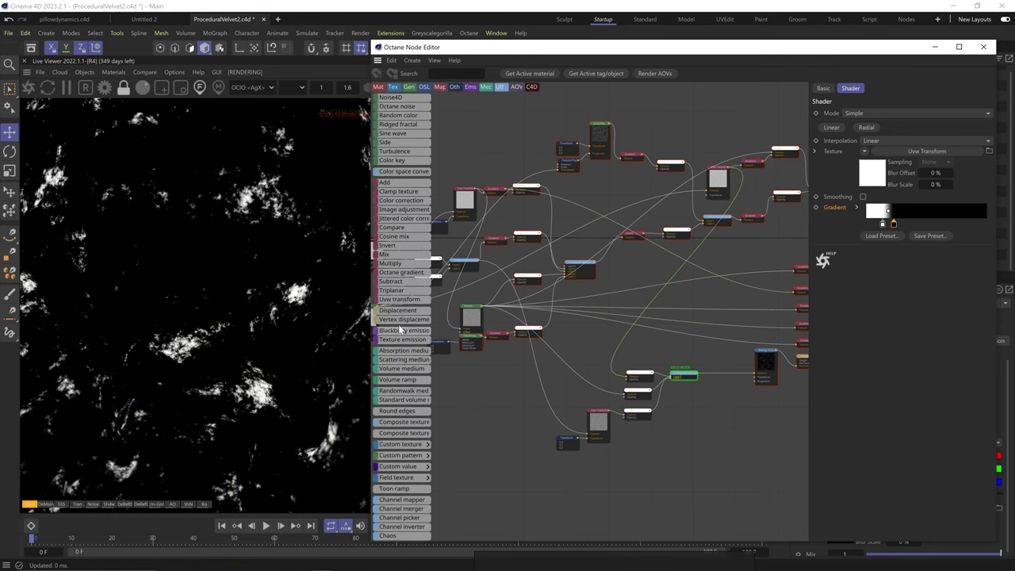
{"action": "left_click_drag", "start_coordinate": [614, 368], "coordinate": [608, 375]}
{"action": "scroll", "coordinate": [619, 392], "scroll_direction": "up", "scroll_amount": 5}
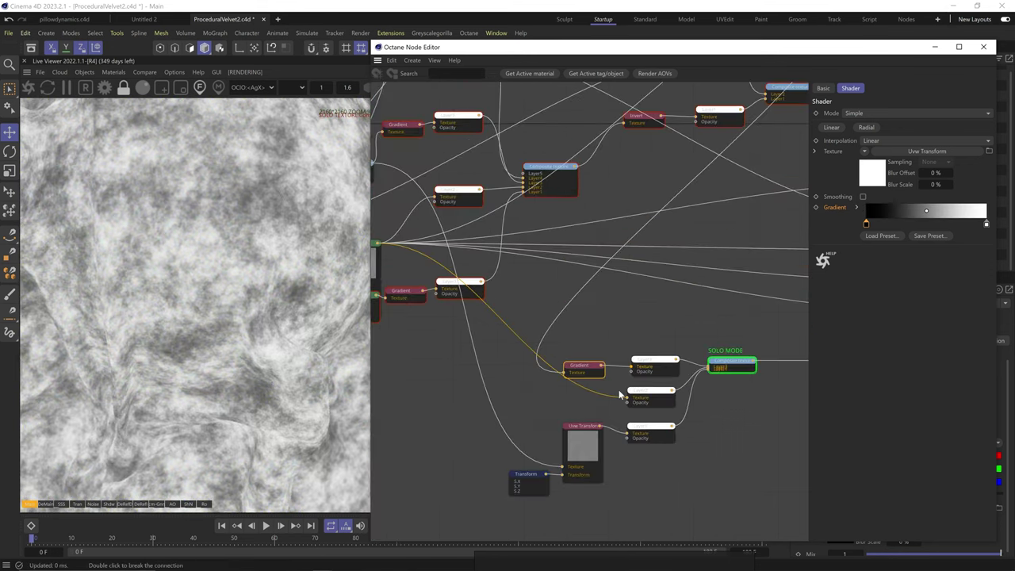
{"action": "left_click_drag", "start_coordinate": [989, 227], "coordinate": [903, 227]}
Step: Set the blend mode of the displacement Composite's Layer3 to Blend / Multiply
{"action": "middle_click_drag", "start_coordinate": [731, 386], "coordinate": [669, 380]}
{"action": "left_click", "coordinate": [609, 341]}
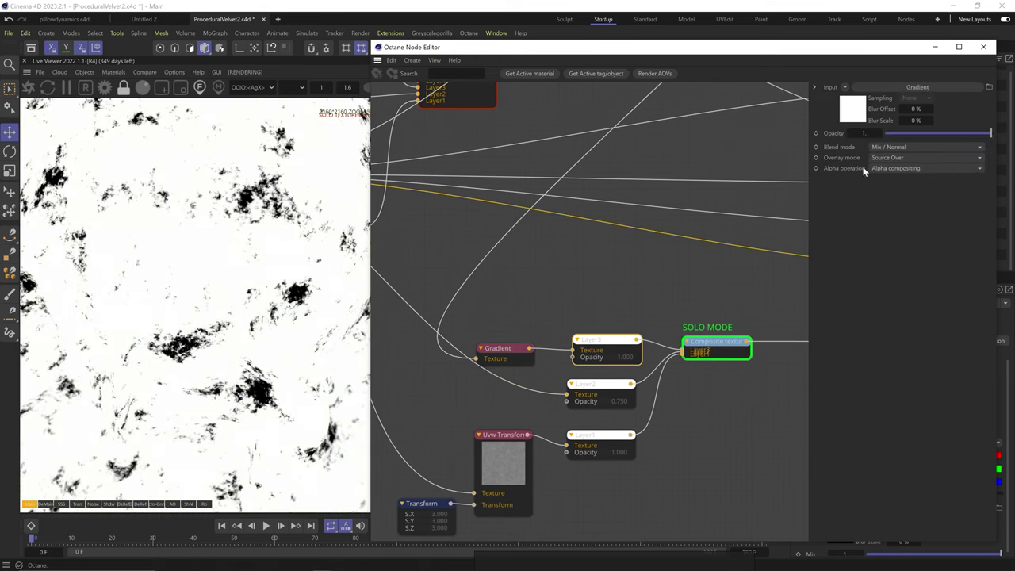
{"action": "left_click", "coordinate": [895, 147]}
{"action": "left_click", "coordinate": [907, 54]}
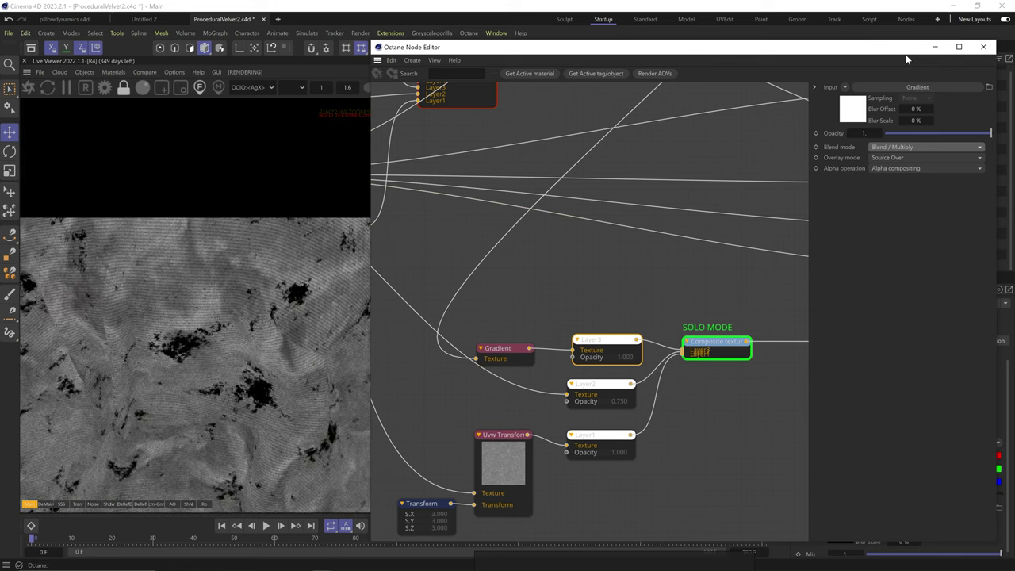
Step: Disable solo mode on the displacement's Composite texture and inspect the worn patches on the rendered velvet
{"action": "right_click", "coordinate": [718, 349]}
{"action": "left_click", "coordinate": [747, 380]}
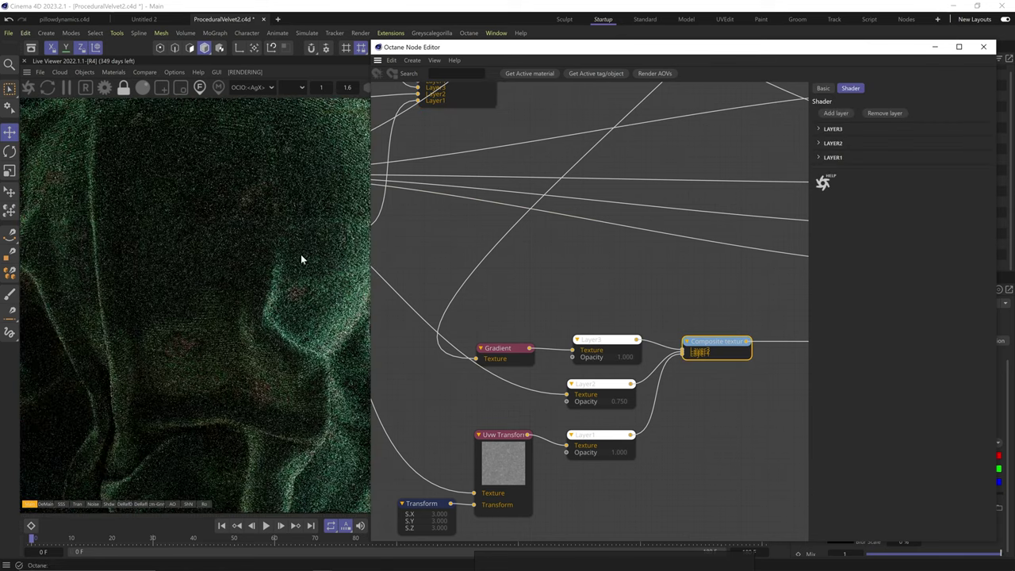
{"action": "scroll", "coordinate": [284, 187], "scroll_direction": "down", "scroll_amount": 3}
{"action": "mouse_move", "coordinate": [234, 300]}
{"action": "middle_mouse_down"}
{"action": "mouse_move", "coordinate": [190, 274]}
{"action": "mouse_move", "coordinate": [222, 286]}
{"action": "middle_mouse_up"}
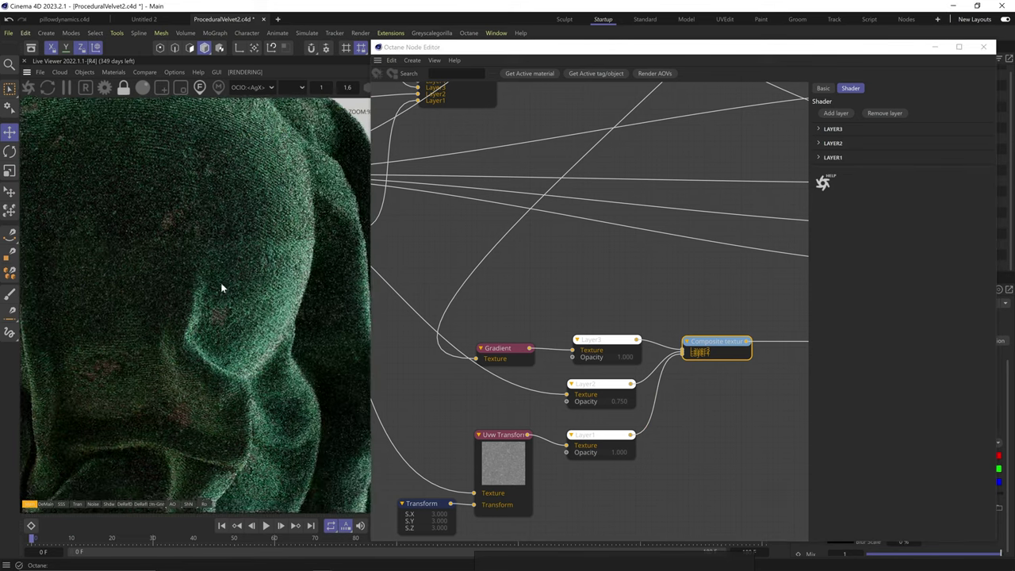
{"action": "scroll", "coordinate": [255, 316], "scroll_direction": "up", "scroll_amount": 4}
{"action": "scroll", "coordinate": [305, 312], "scroll_direction": "up", "scroll_amount": 3}
{"action": "middle_click_drag", "start_coordinate": [308, 284], "coordinate": [227, 282]}
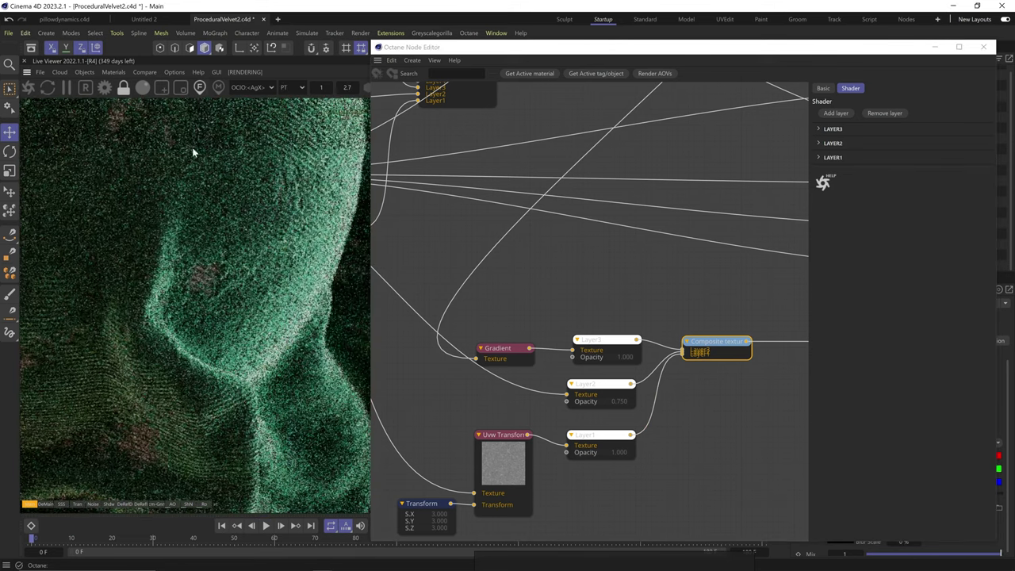
Step: Render only a film region around the worn patch beside the fold, then return to full-frame rendering
{"action": "left_click", "coordinate": [181, 88]}
{"action": "left_click_drag", "start_coordinate": [143, 185], "coordinate": [285, 370]}
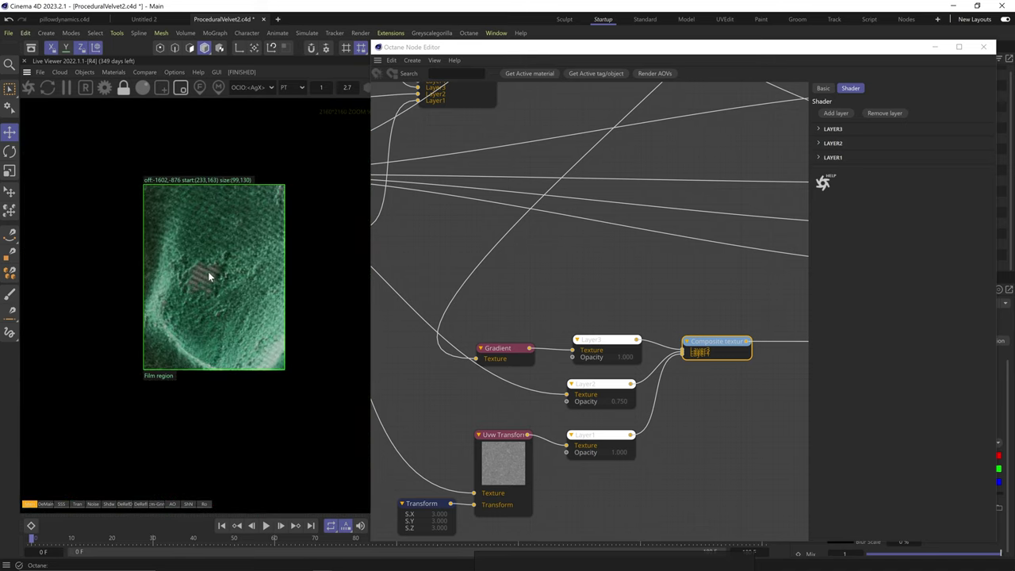
{"action": "left_click", "coordinate": [181, 88]}
Step: Examine the worn patches across the cloth's folds and the top of the draped sphere in the render
{"action": "scroll", "coordinate": [205, 305], "scroll_direction": "down", "scroll_amount": 4}
{"action": "scroll", "coordinate": [198, 331], "scroll_direction": "down", "scroll_amount": 5}
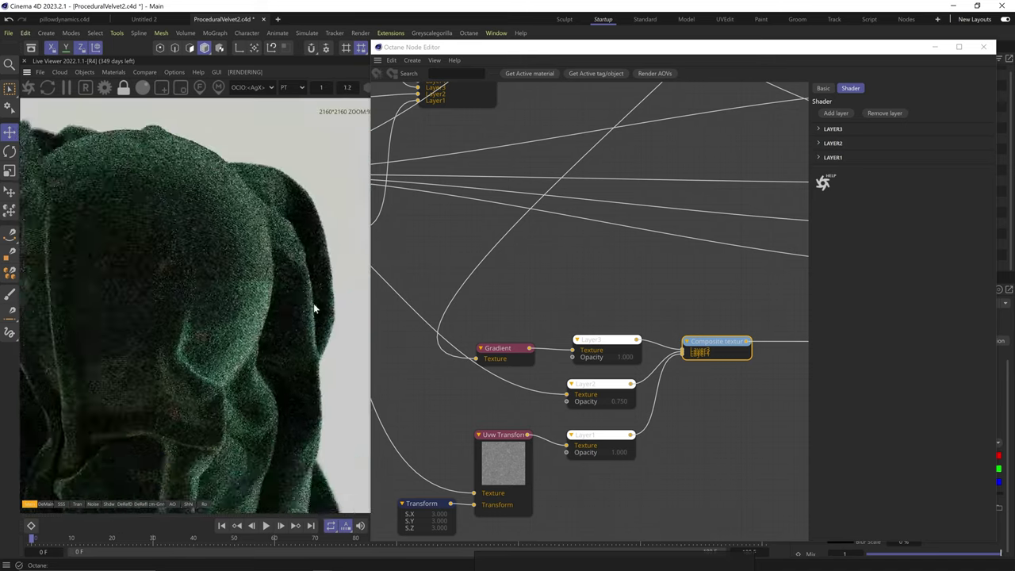
{"action": "middle_click_drag", "start_coordinate": [182, 262], "coordinate": [281, 318]}
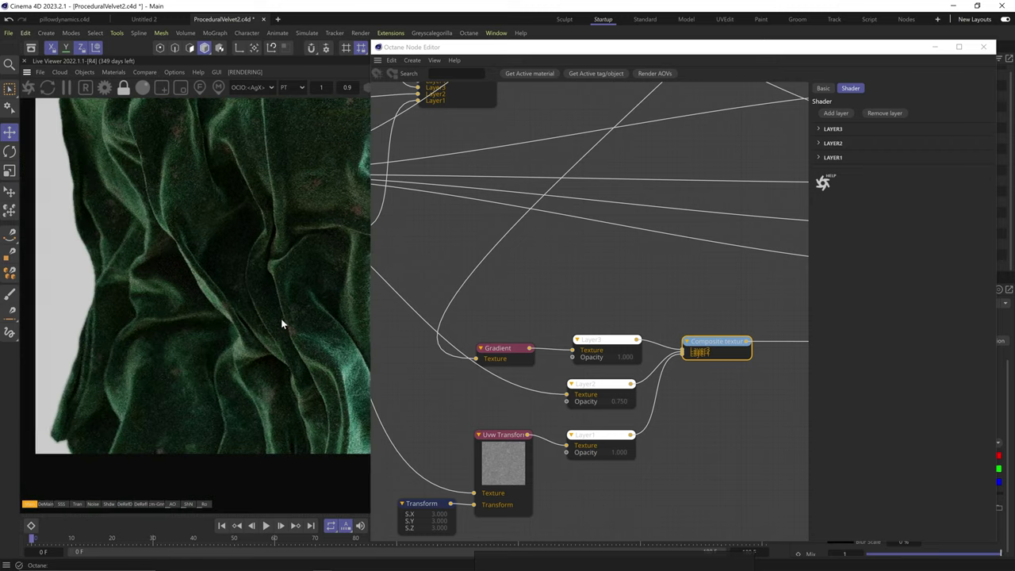
{"action": "middle_click_drag", "start_coordinate": [277, 119], "coordinate": [235, 226]}
{"action": "scroll", "coordinate": [266, 233], "scroll_direction": "up", "scroll_amount": 8}
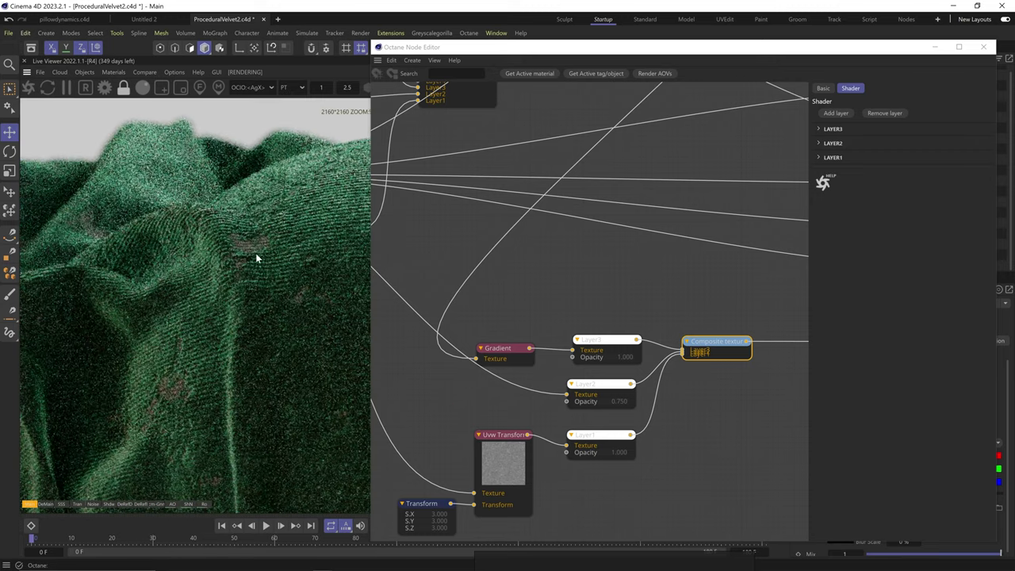
{"action": "middle_click_drag", "start_coordinate": [353, 213], "coordinate": [178, 314]}
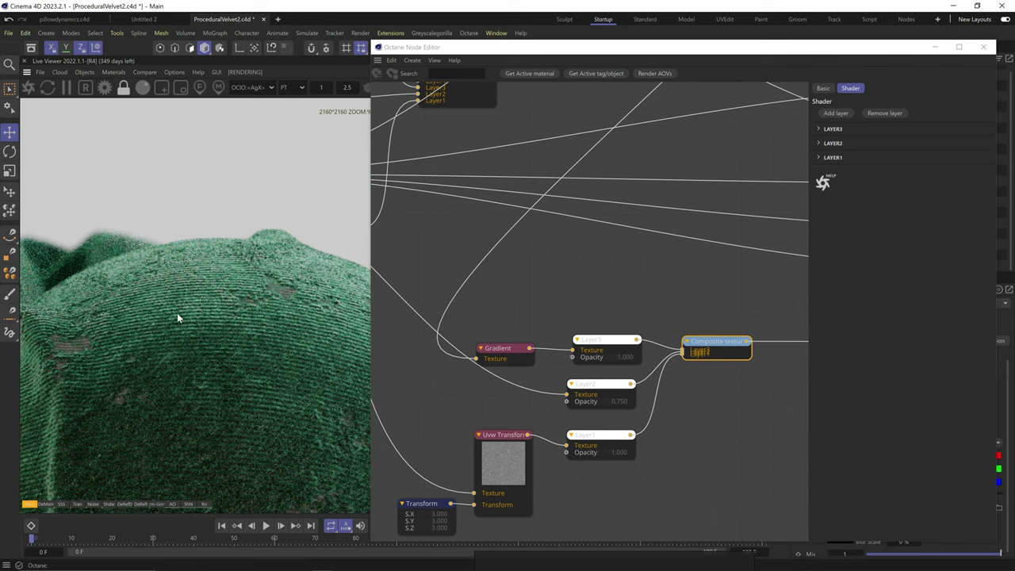
{"action": "scroll", "coordinate": [212, 234], "scroll_direction": "down", "scroll_amount": 4}
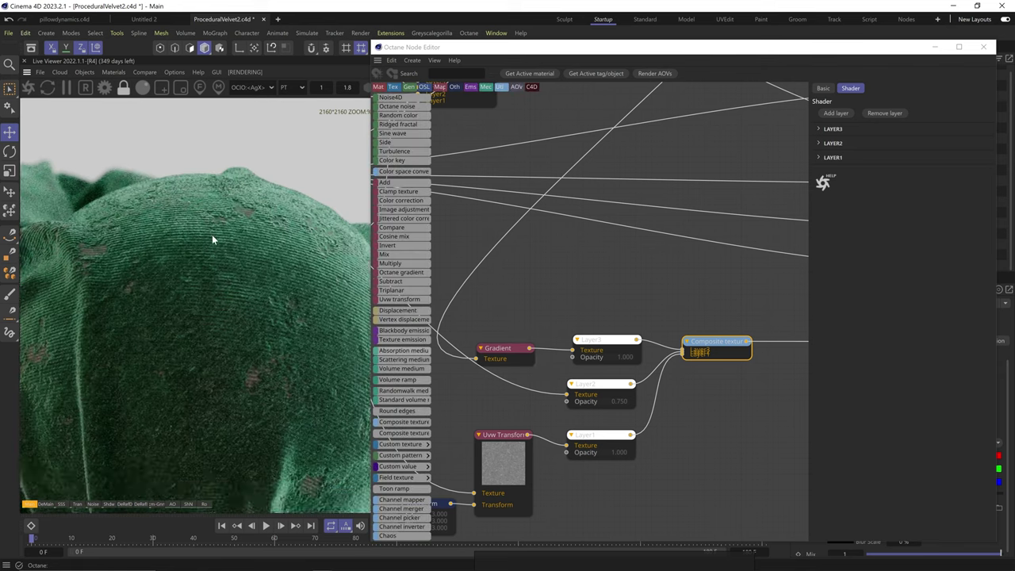
{"action": "middle_click_drag", "start_coordinate": [212, 234], "coordinate": [97, 260]}
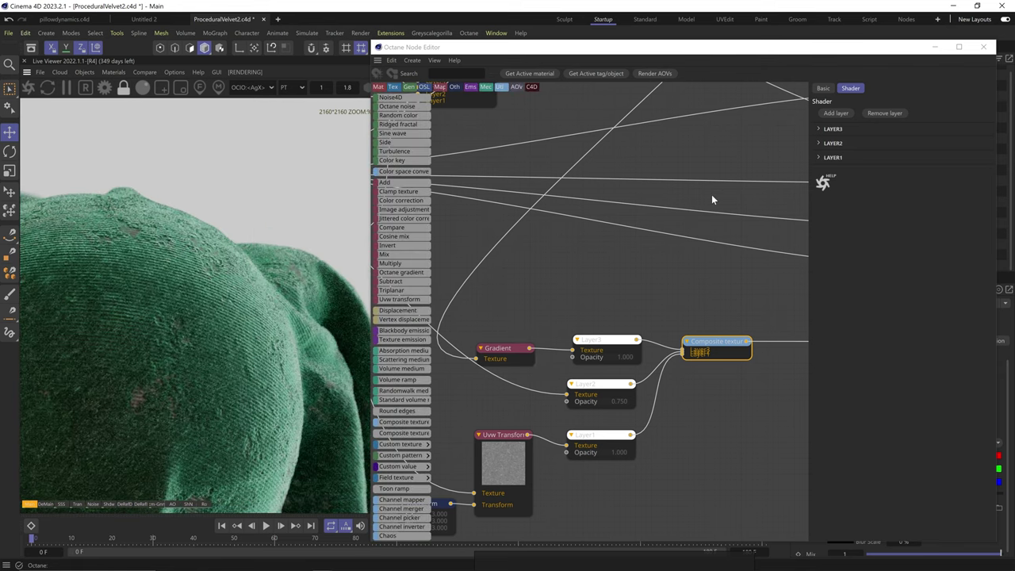
Step: Set the albedo ColorCorrection's saturation to 0.45 and review the whole draped cloth
{"action": "middle_click_drag", "start_coordinate": [712, 195], "coordinate": [465, 391]}
{"action": "left_click", "coordinate": [638, 389]}
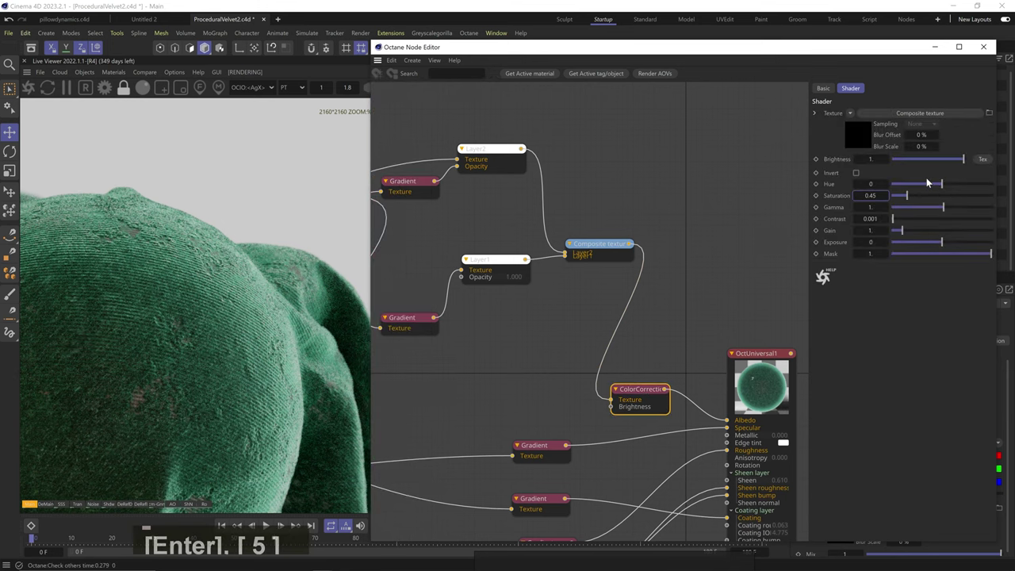
{"action": "scroll", "coordinate": [179, 362], "scroll_direction": "down", "scroll_amount": 4}
{"action": "middle_click_drag", "start_coordinate": [179, 362], "coordinate": [201, 264]}
{"action": "scroll", "coordinate": [267, 270], "scroll_direction": "down", "scroll_amount": 3}
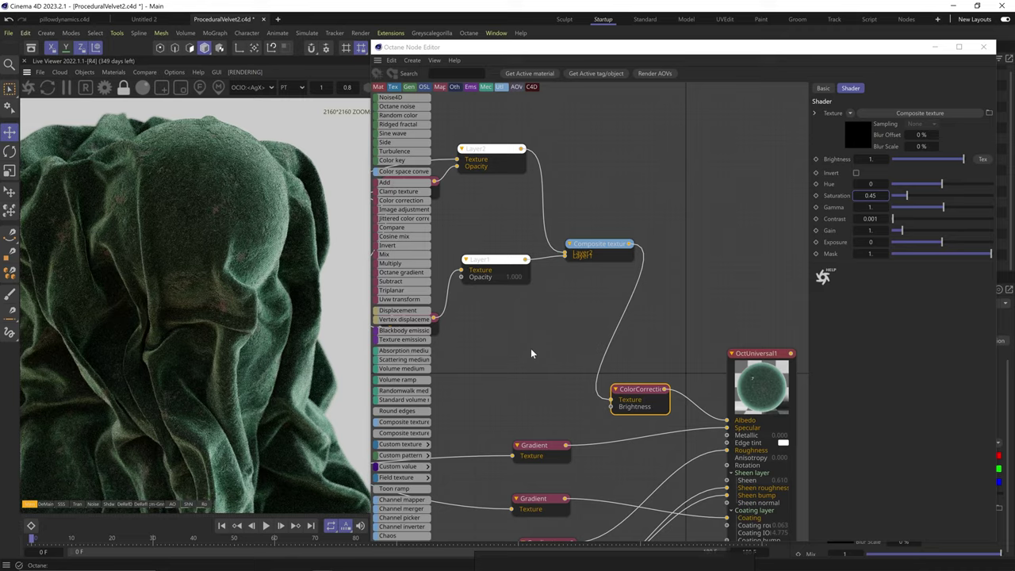